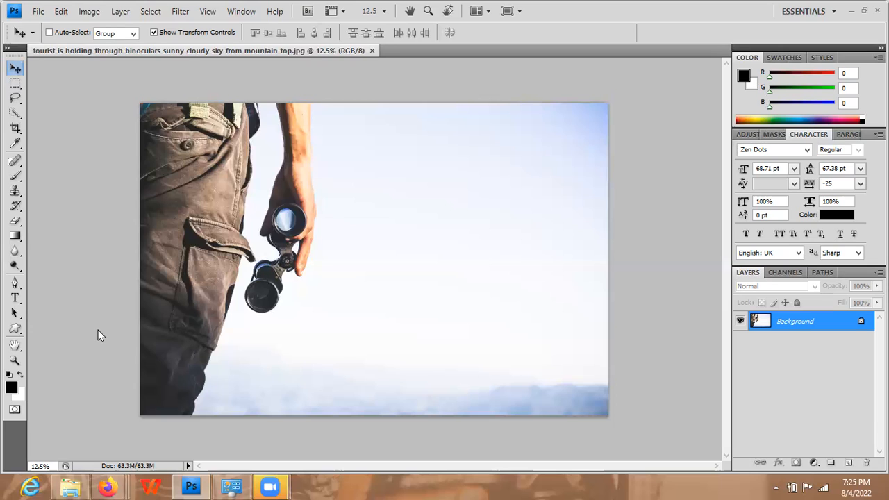
- Switch to File Explorer and open JH Activate.psd from the Documents library in Photoshop
{"action": "left_click", "coordinate": [189, 480]}
{"action": "left_click", "coordinate": [189, 481]}
{"action": "left_click", "coordinate": [195, 485]}
{"action": "key", "text": "alt+Tab"}
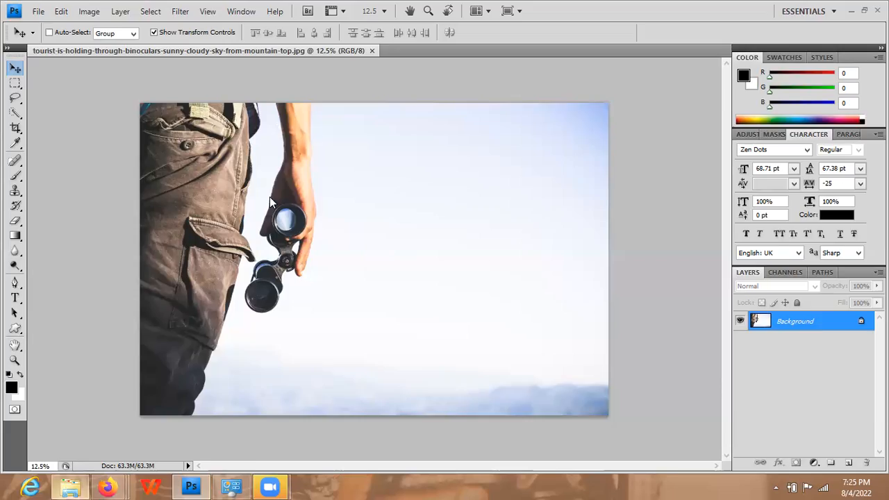
{"action": "key", "text": "alt+Tab"}
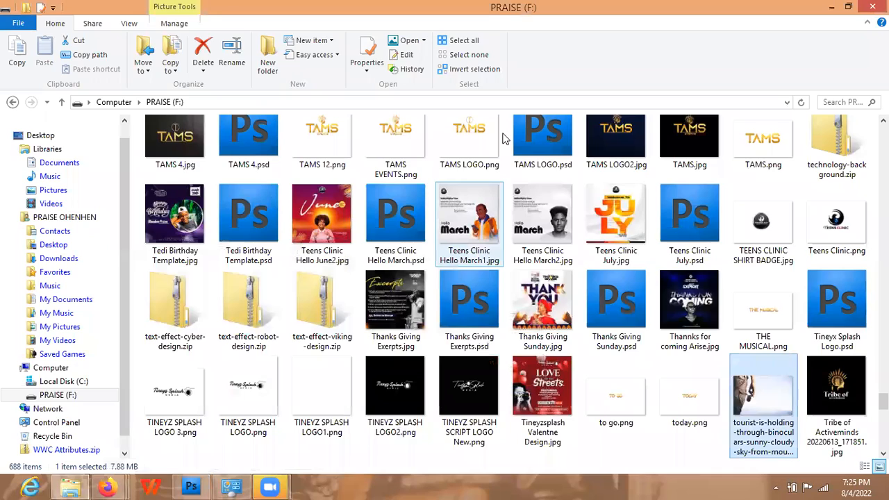
{"action": "left_click", "coordinate": [64, 164]}
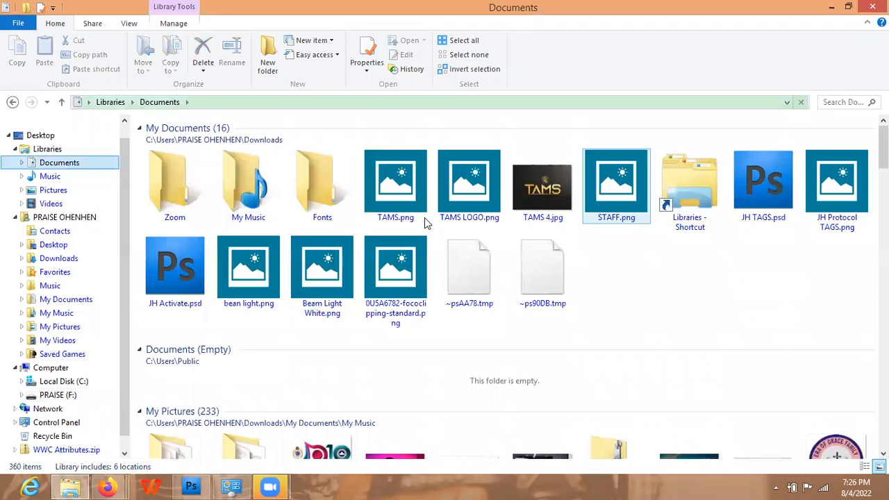
{"action": "left_click", "coordinate": [207, 284]}
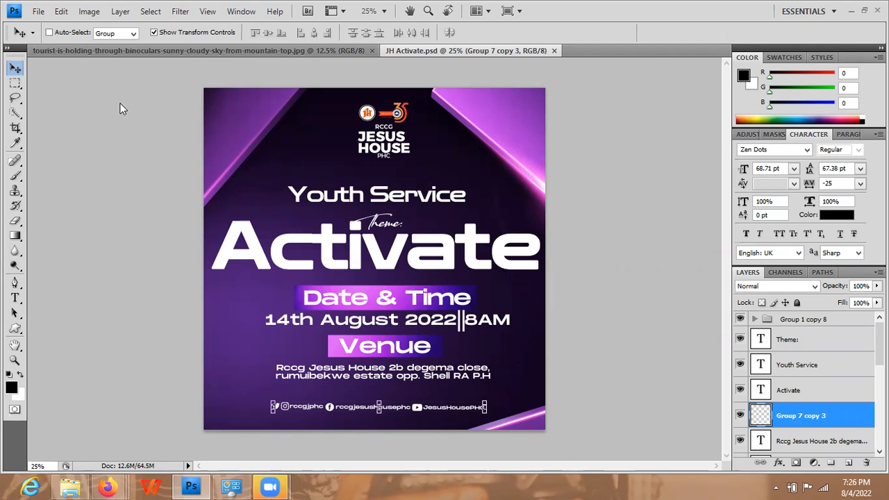
- Copy the tourist-with-binoculars photo from its own document into JH Activate.psd as a new layer
{"action": "key", "text": "ctrl+Tab"}
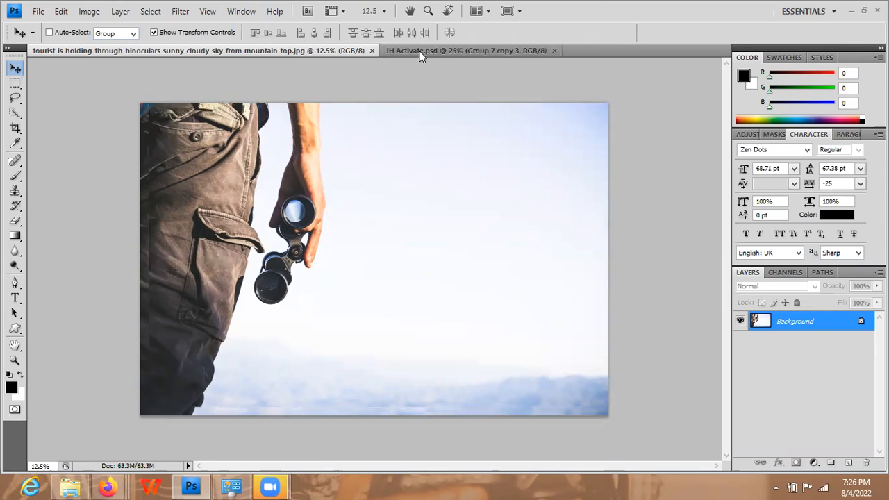
{"action": "left_click_drag", "start_coordinate": [351, 352], "coordinate": [353, 351]}
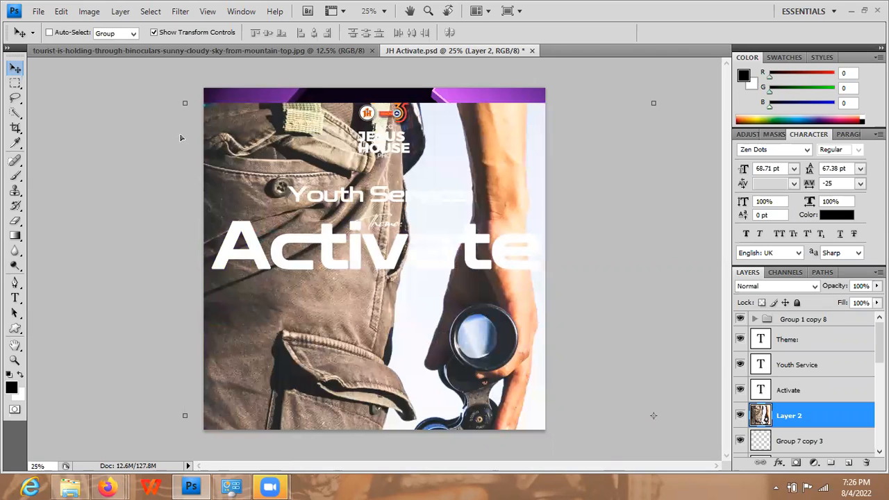
- Change the area surrounding the JH Activate canvas to black
{"action": "key", "text": "ctrl+minus"}
{"action": "key", "text": "ctrl+minus"}
{"action": "key", "text": "ctrl+minus"}
{"action": "key", "text": "ctrl+minus"}
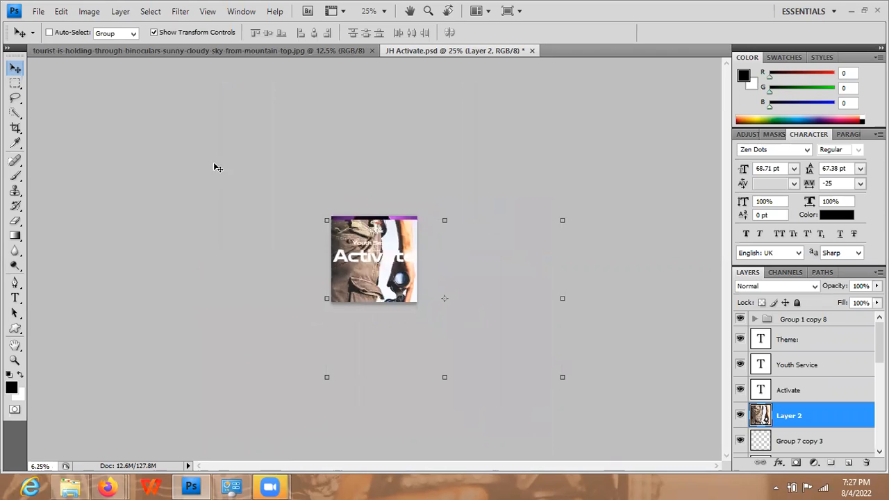
{"action": "right_click", "coordinate": [245, 231]}
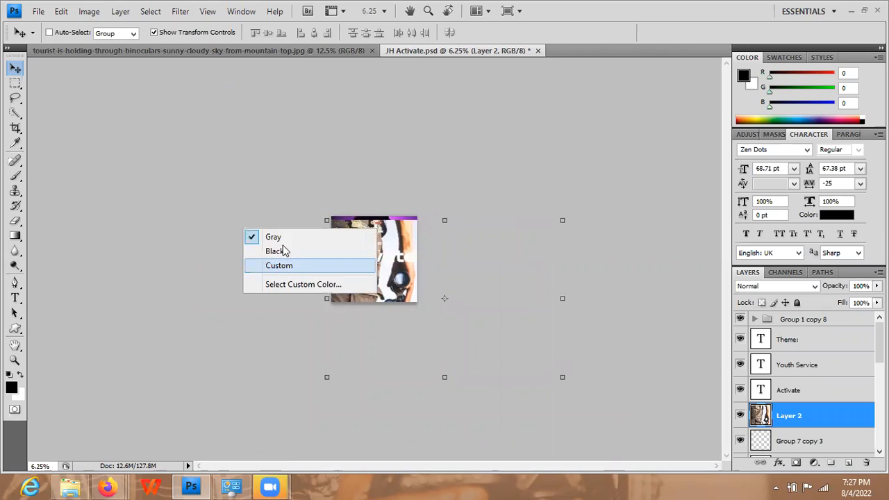
{"action": "left_click", "coordinate": [283, 250]}
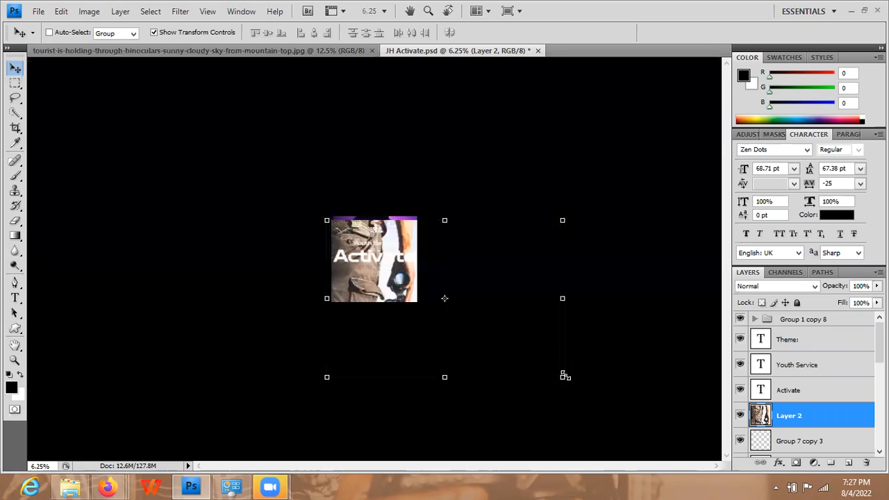
- Scale the photo layer down proportionally to about 32% and place it over the middle of the flyer
{"action": "left_click_drag", "start_coordinate": [564, 376], "coordinate": [486, 317]}
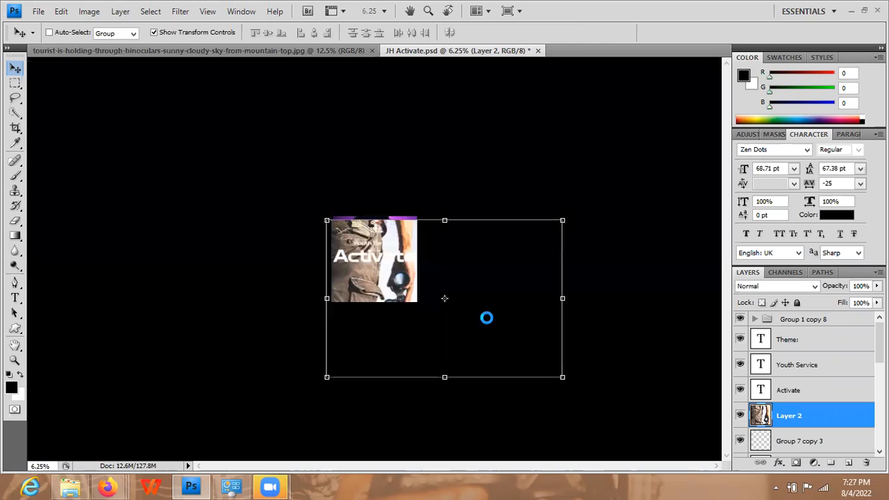
{"action": "left_click_drag", "start_coordinate": [445, 288], "coordinate": [383, 248]}
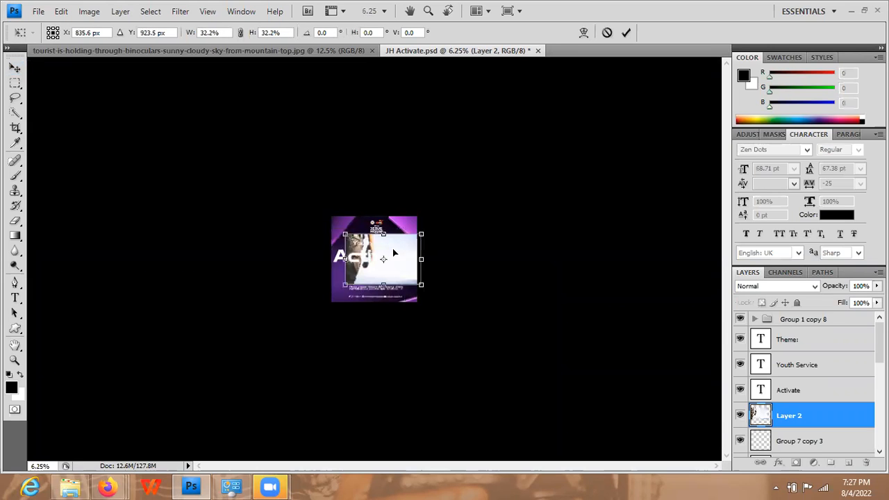
{"action": "key", "text": "Return"}
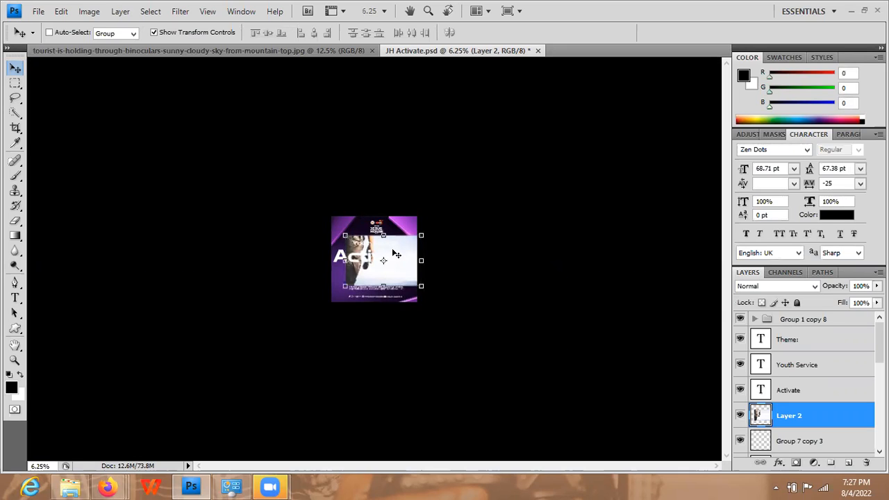
- Enlarge the photo layer to about 187% so it covers the flyer, and shift it slightly left
{"action": "key", "text": "ctrl+plus"}
{"action": "key", "text": "ctrl+plus"}
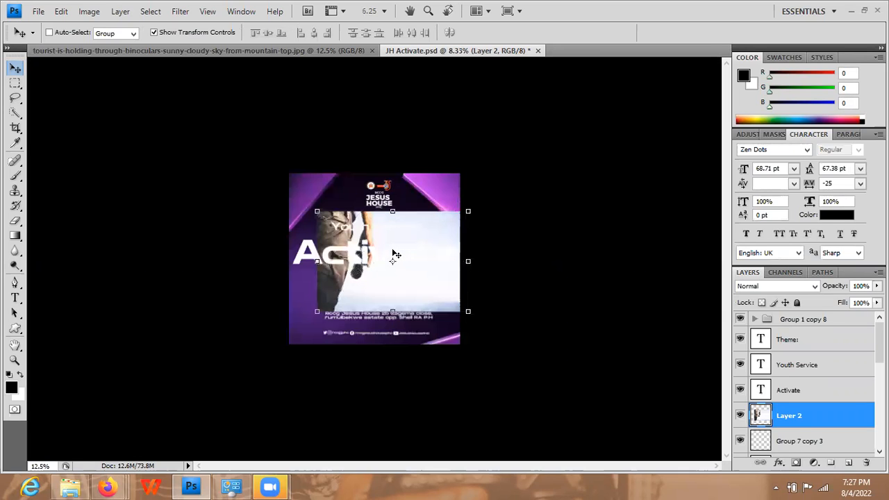
{"action": "key", "text": "ctrl+plus"}
{"action": "key", "text": "ctrl+plus"}
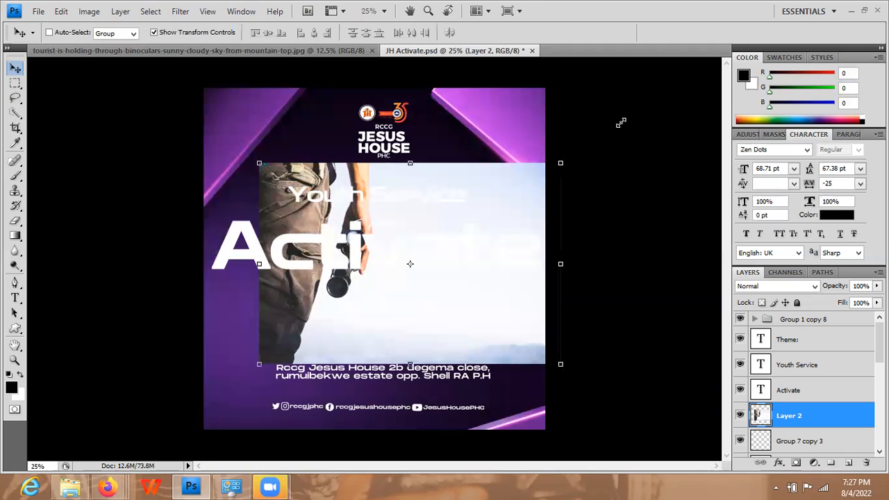
{"action": "key", "text": "ctrl+t"}
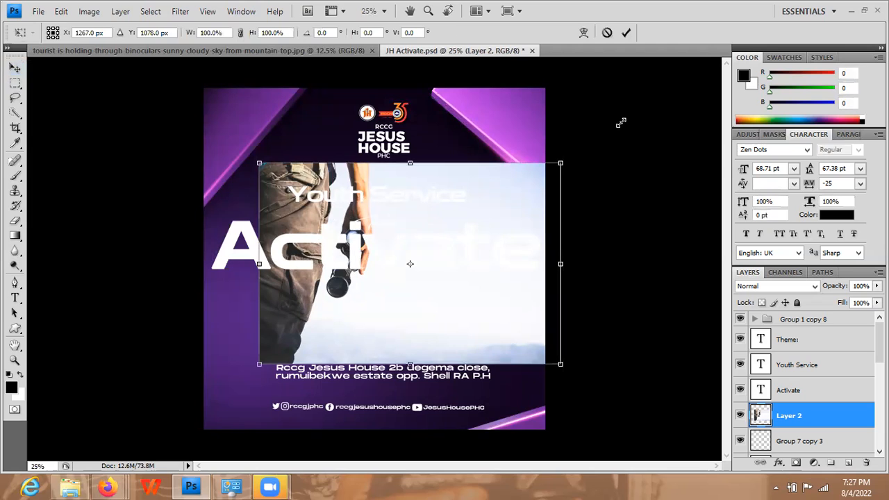
{"action": "left_click_drag", "start_coordinate": [659, 98], "coordinate": [692, 75]}
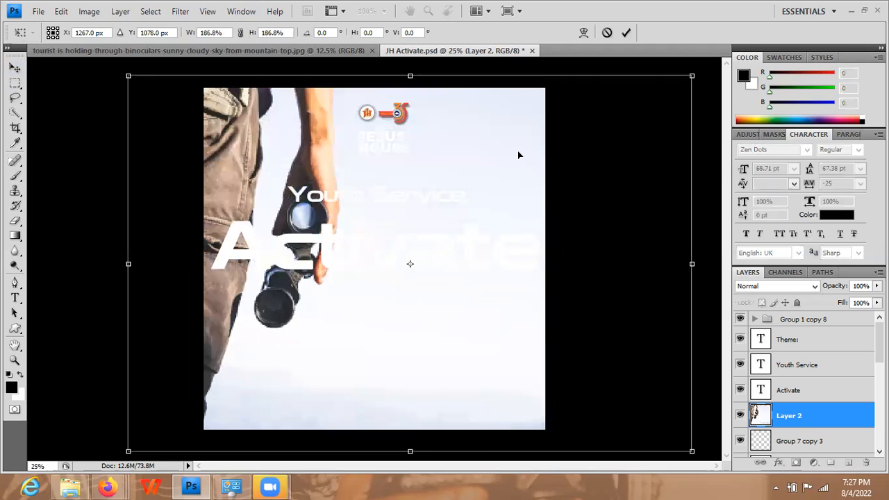
{"action": "left_click_drag", "start_coordinate": [519, 155], "coordinate": [457, 152]}
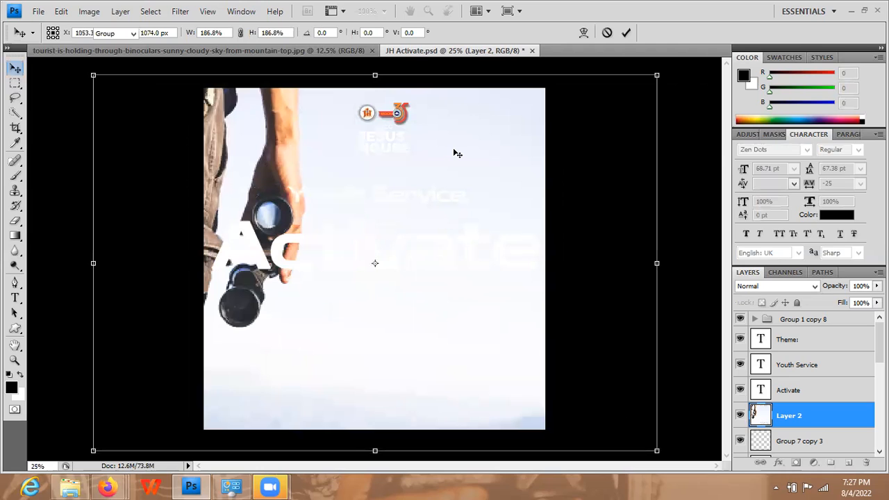
{"action": "key", "text": "Return"}
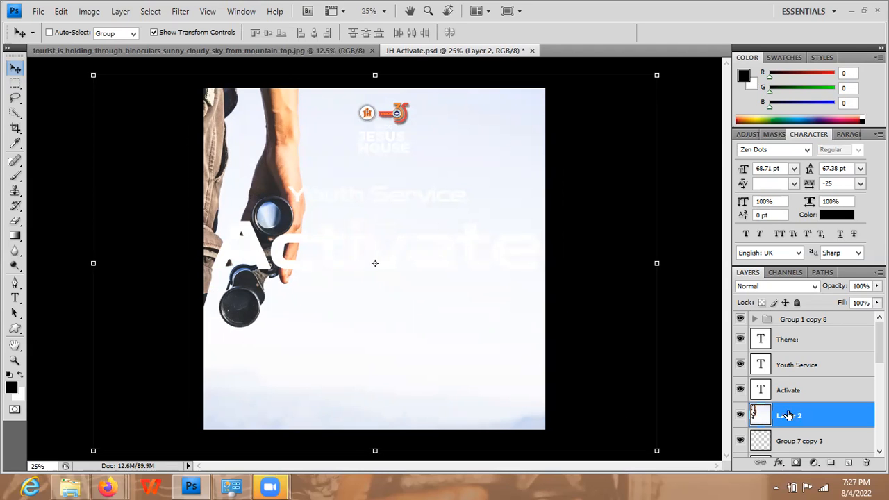
- Move the photo layer, Layer 2, down the stack to directly above Layer 1 and keep it selected
{"action": "scroll", "coordinate": [788, 414], "scroll_direction": "down", "scroll_amount": 2}
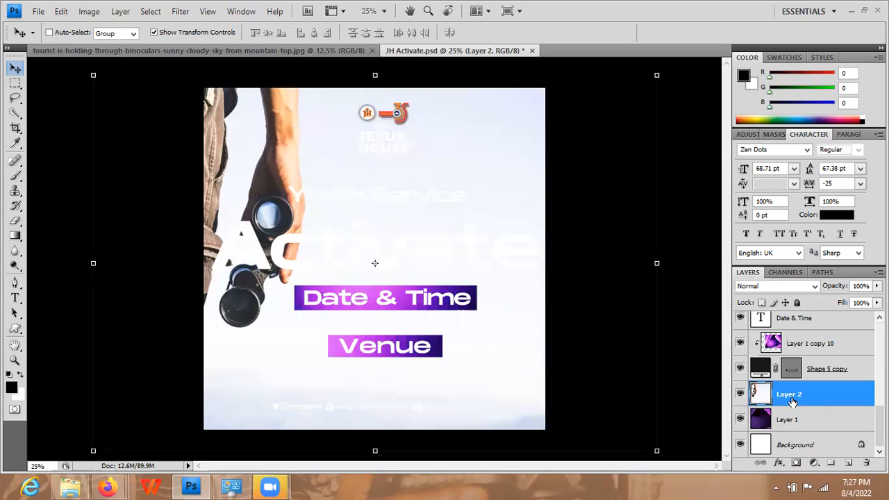
{"action": "left_click", "coordinate": [789, 419]}
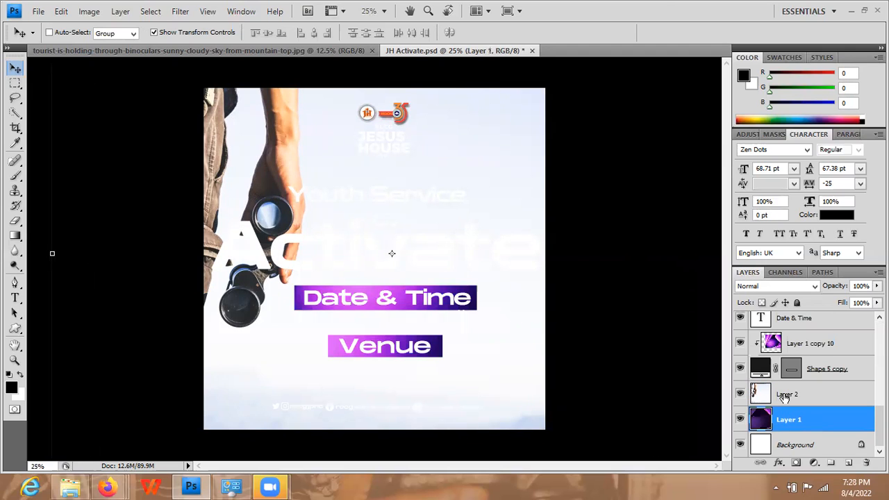
{"action": "left_click", "coordinate": [785, 396]}
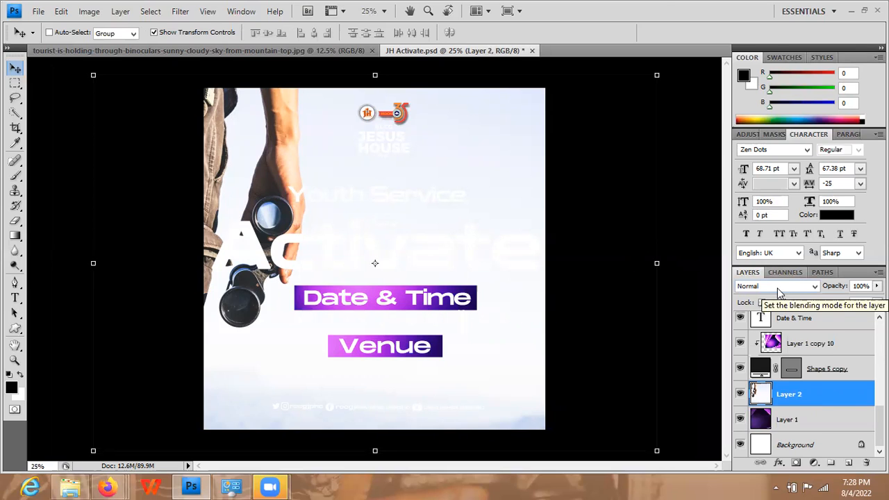
- Try the Overlay, Soft Light and Linear Light blending modes on Layer 2, and settle on Overlay
{"action": "left_click", "coordinate": [778, 287]}
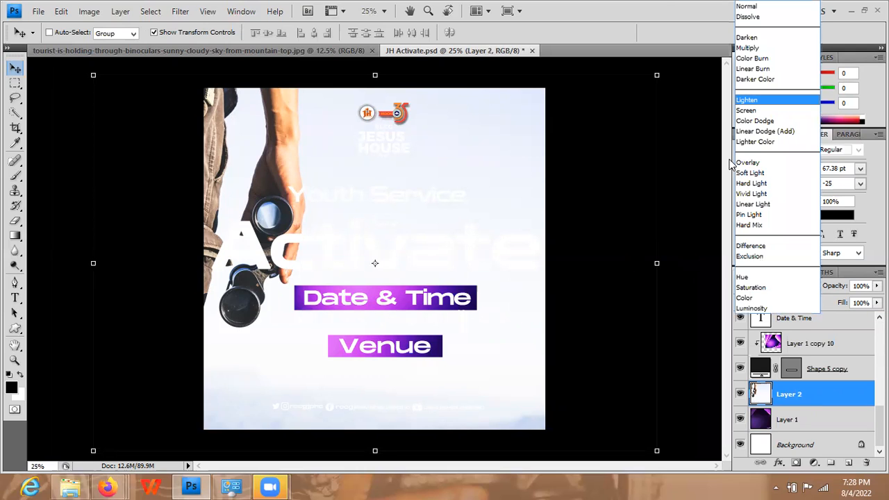
{"action": "left_click", "coordinate": [752, 164]}
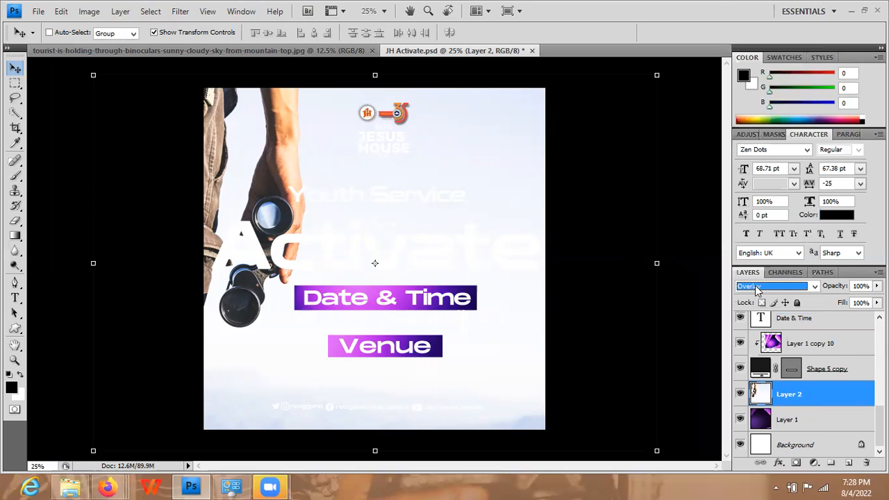
{"action": "left_click", "coordinate": [756, 173]}
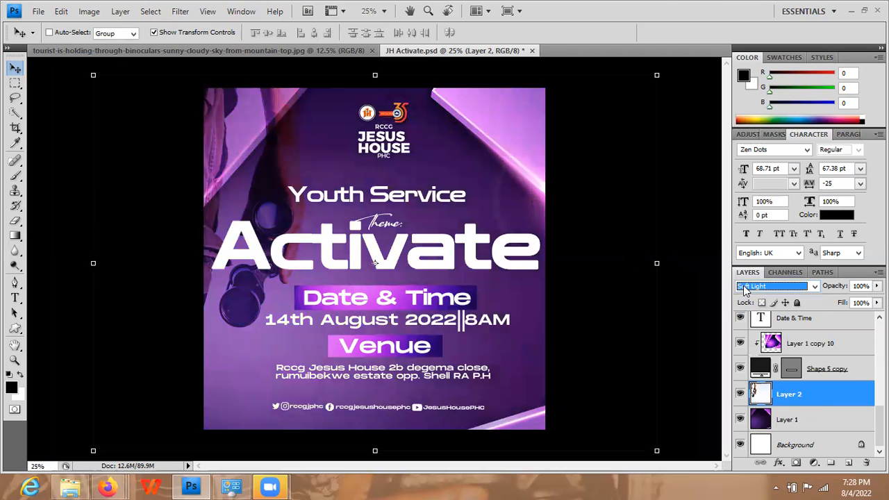
{"action": "left_click", "coordinate": [745, 288]}
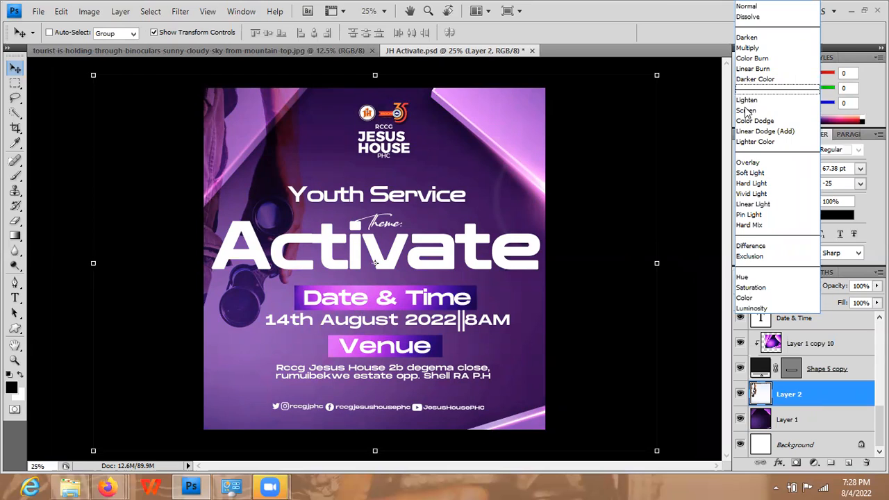
{"action": "left_click", "coordinate": [753, 204]}
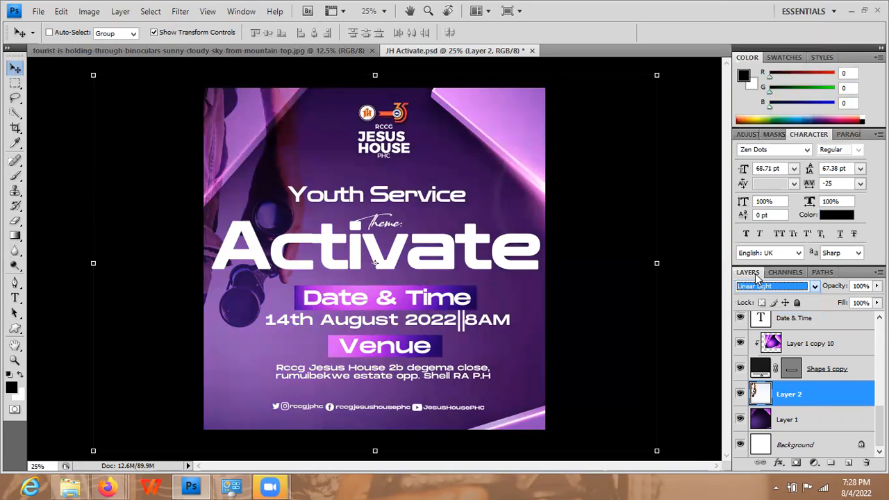
{"action": "left_click", "coordinate": [754, 287]}
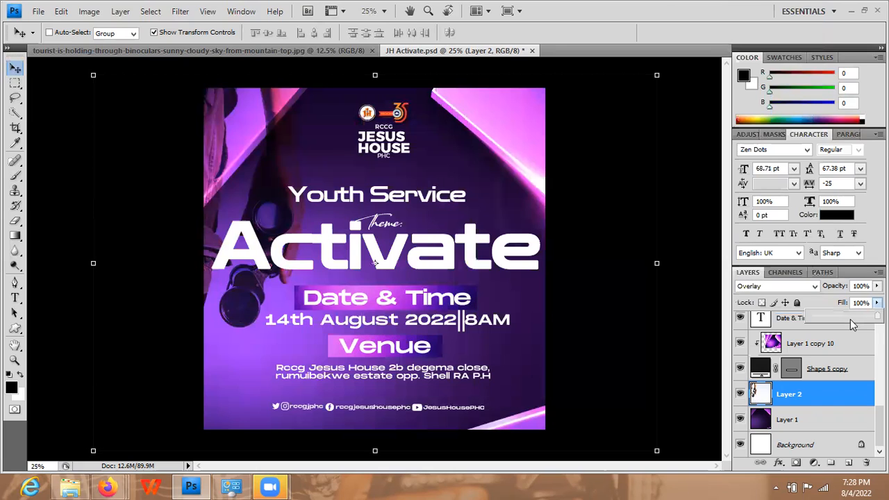
- Set Layer 2's fill to 39% and, after trying several levels, its opacity to 21%
{"action": "left_click", "coordinate": [841, 315]}
{"action": "left_click_drag", "start_coordinate": [841, 318], "coordinate": [836, 318]}
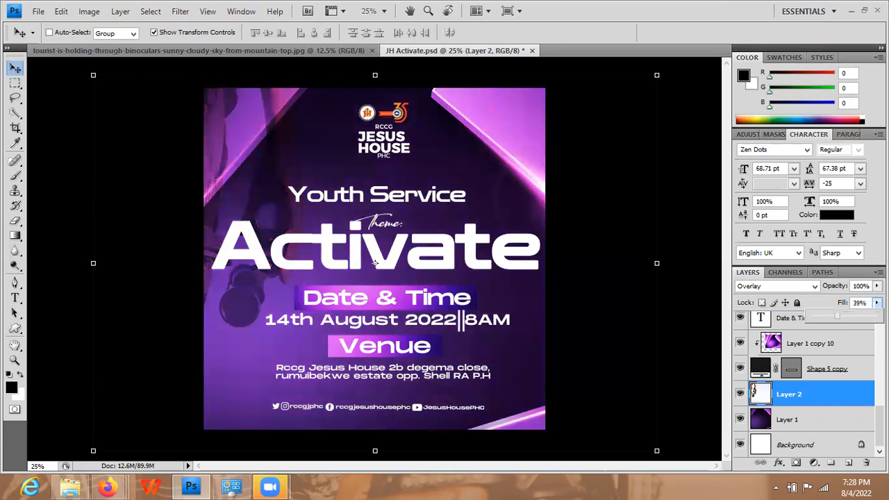
{"action": "left_click", "coordinate": [877, 286]}
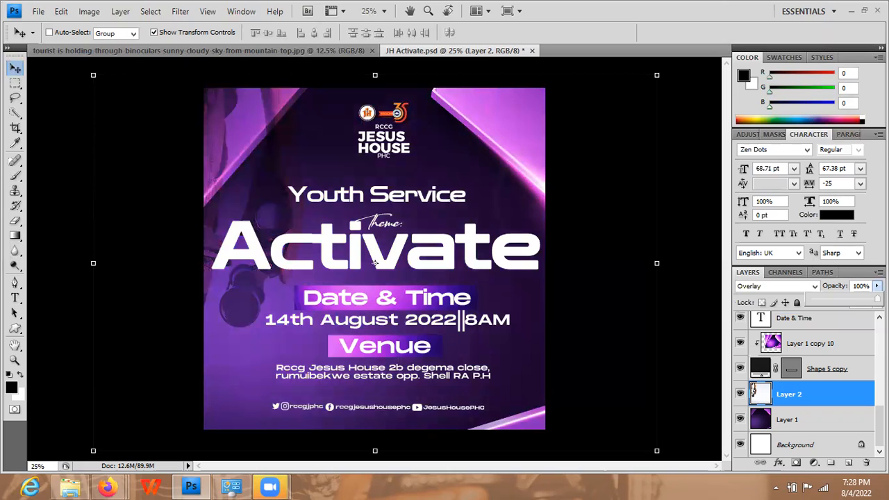
{"action": "left_click", "coordinate": [844, 300]}
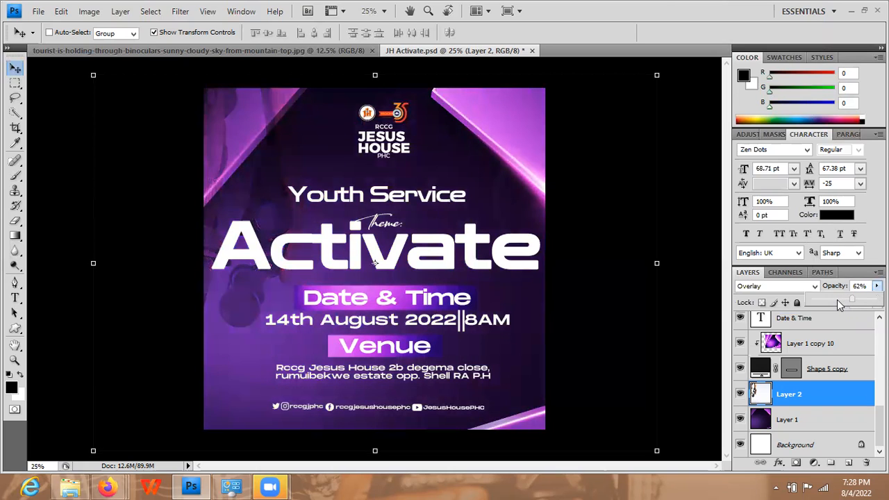
{"action": "left_click", "coordinate": [838, 299]}
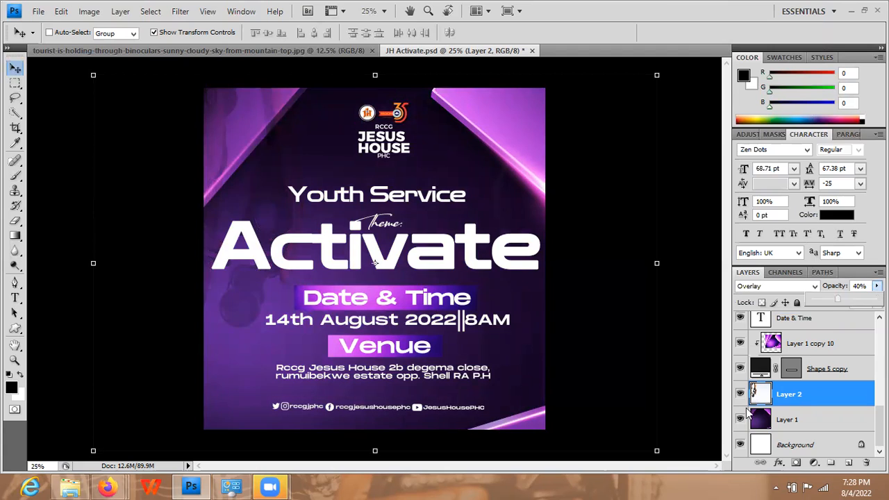
{"action": "key", "text": "0"}
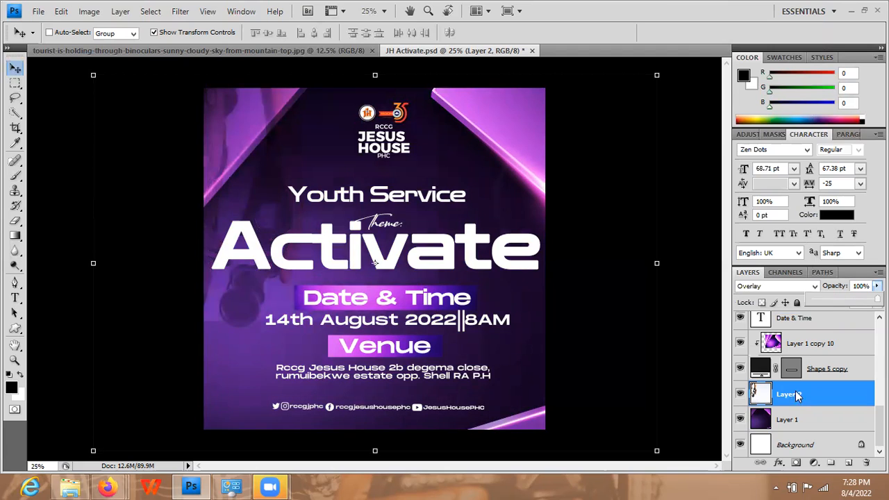
{"action": "left_click", "coordinate": [839, 298]}
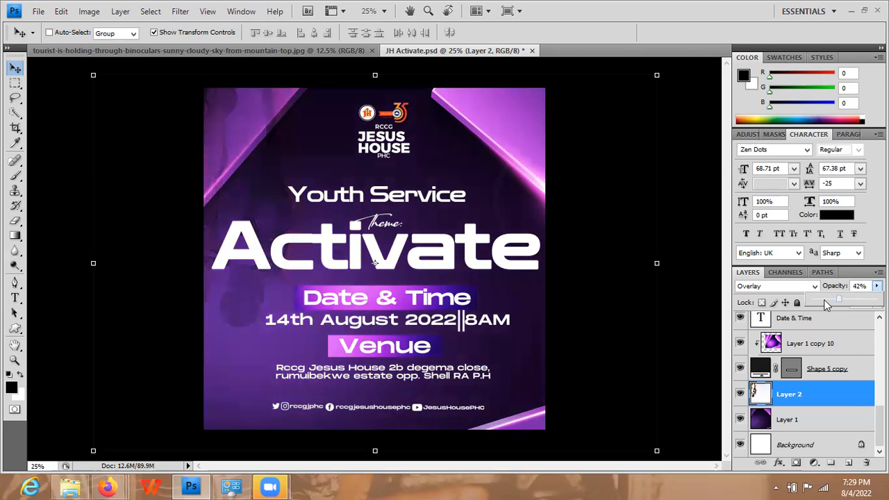
{"action": "left_click", "coordinate": [826, 299]}
- Duplicate Layer 2 and set the copy's blending mode to Normal
{"action": "left_click", "coordinate": [802, 394]}
{"action": "key", "text": "ctrl+j"}
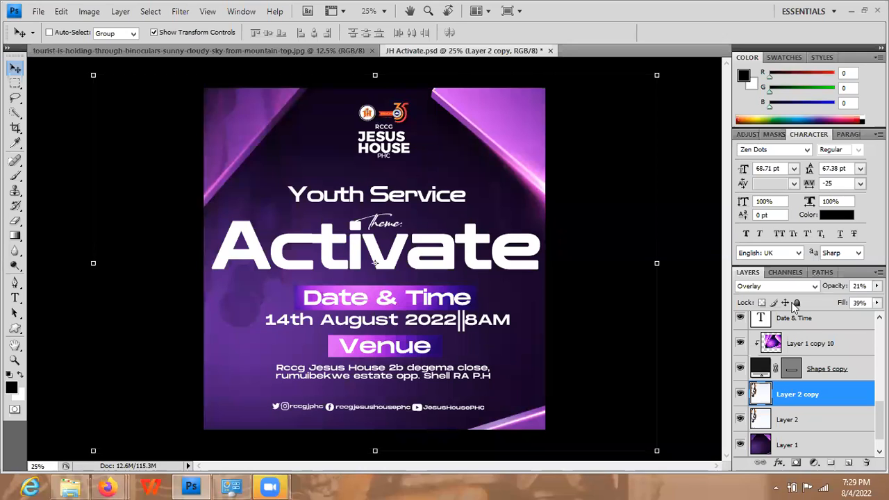
{"action": "left_click", "coordinate": [770, 9]}
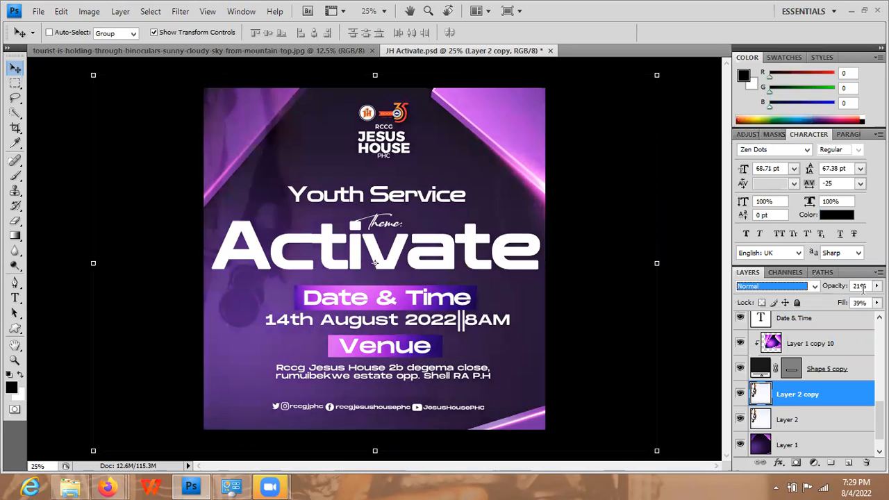
- Set both the opacity and the fill of Layer 2 copy to 100%
{"action": "key", "text": "Return"}
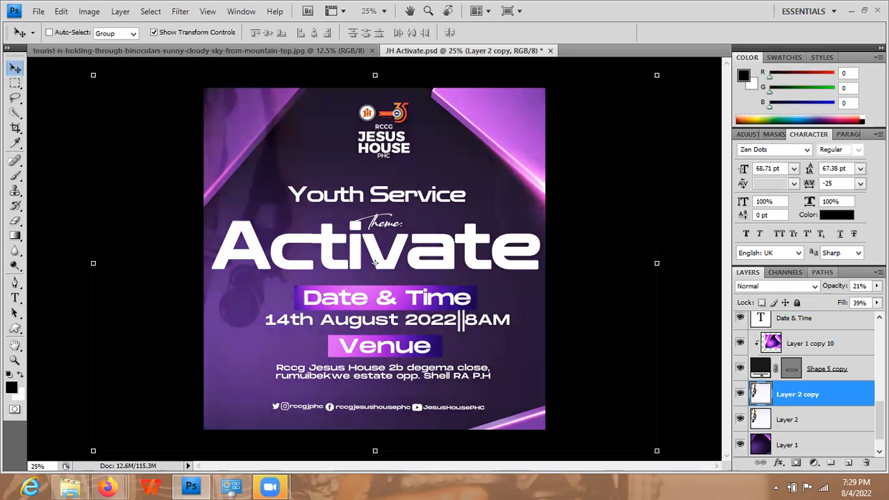
{"action": "left_click", "coordinate": [877, 286]}
{"action": "left_click_drag", "start_coordinate": [825, 299], "coordinate": [877, 298]}
{"action": "key", "text": "Return"}
{"action": "left_click", "coordinate": [877, 302]}
{"action": "left_click_drag", "start_coordinate": [838, 316], "coordinate": [878, 316]}
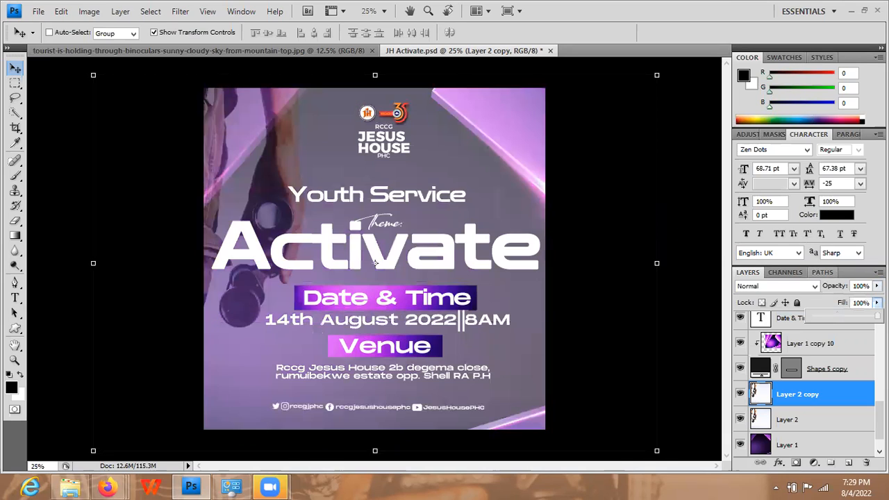
{"action": "key", "text": "Return"}
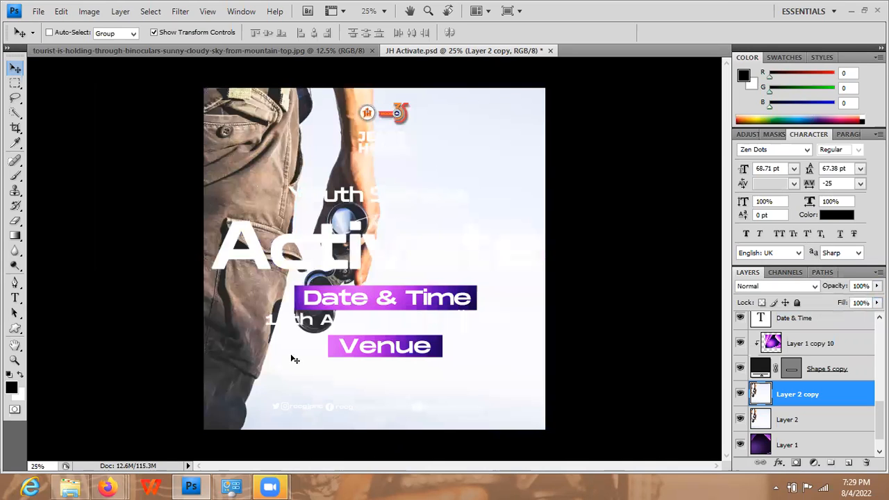
- Scale down the photo on Layer 2 copy and position it with its left side just inside the flyer's left edge
{"action": "key", "text": "ctrl+t"}
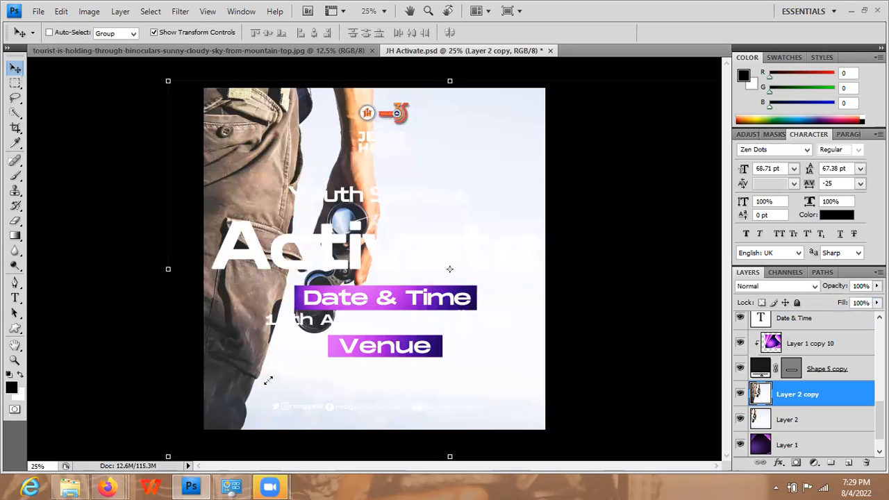
{"action": "left_click_drag", "start_coordinate": [268, 381], "coordinate": [267, 377]}
{"action": "key", "text": "Return"}
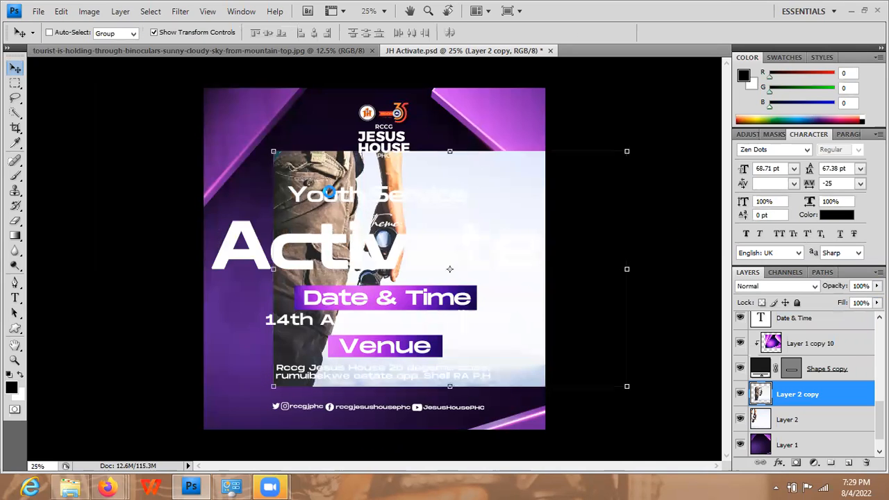
{"action": "left_click_drag", "start_coordinate": [331, 196], "coordinate": [328, 192]}
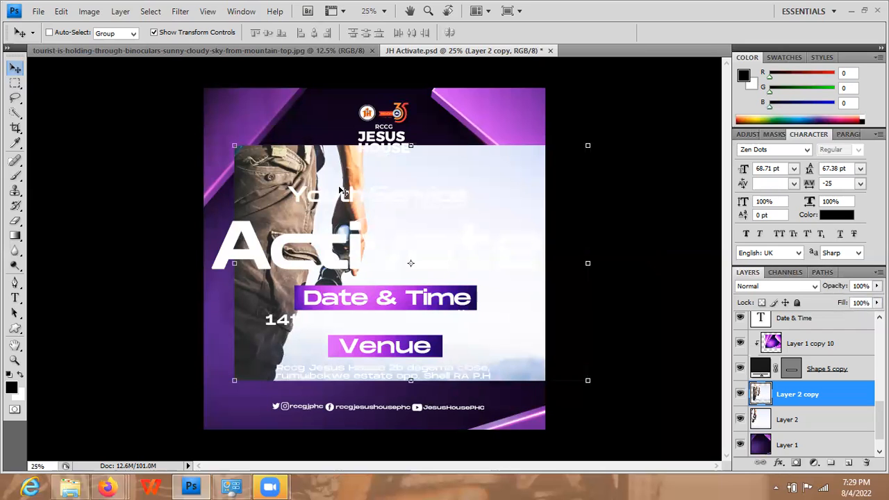
{"action": "left_click", "coordinate": [296, 183]}
{"action": "key", "text": "ctrl+z"}
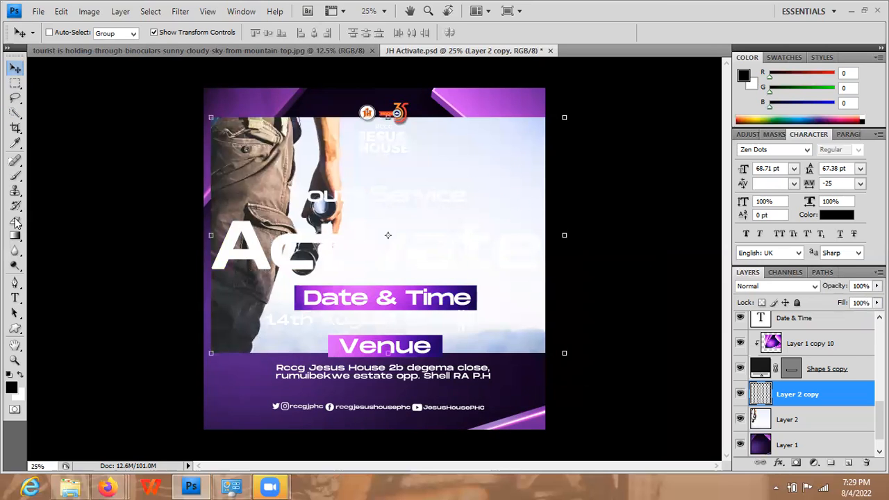
- Remove the sky behind the tourist on Layer 2 copy with the Magic Eraser Tool
{"action": "left_click_drag", "start_coordinate": [20, 227], "coordinate": [47, 249]}
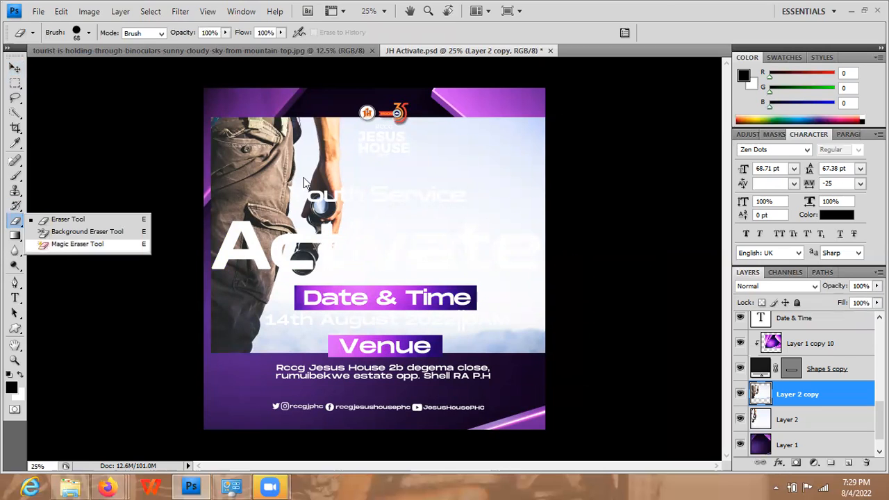
{"action": "left_click", "coordinate": [434, 125]}
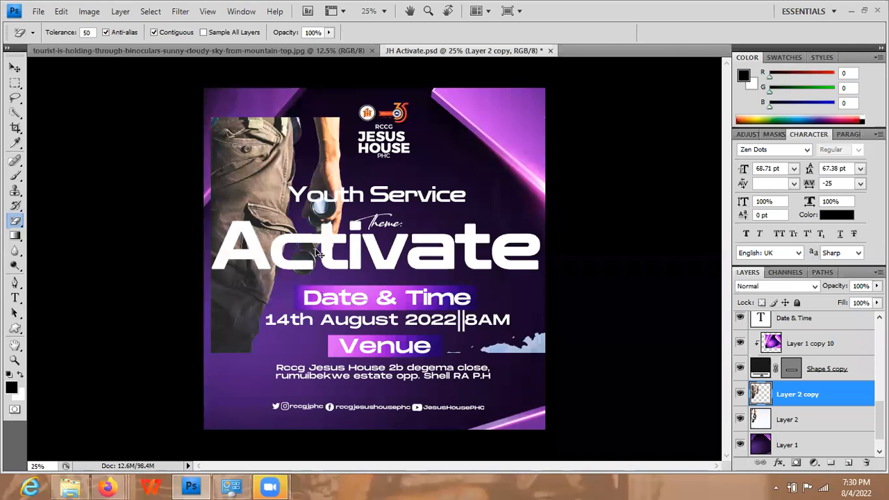
{"action": "key", "text": "v"}
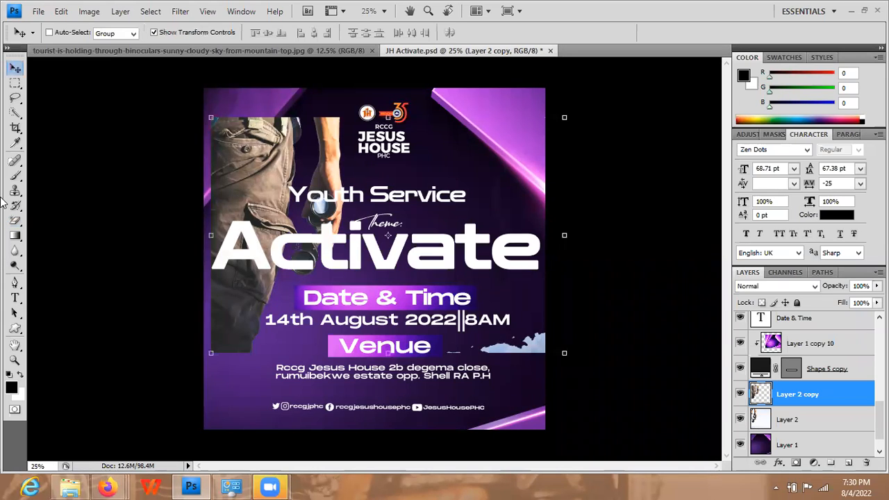
- Erase the leftover sky fragments near the flyer's lower right with the Eraser Tool in Brush mode, using a 569 px brush
{"action": "left_click", "coordinate": [15, 221]}
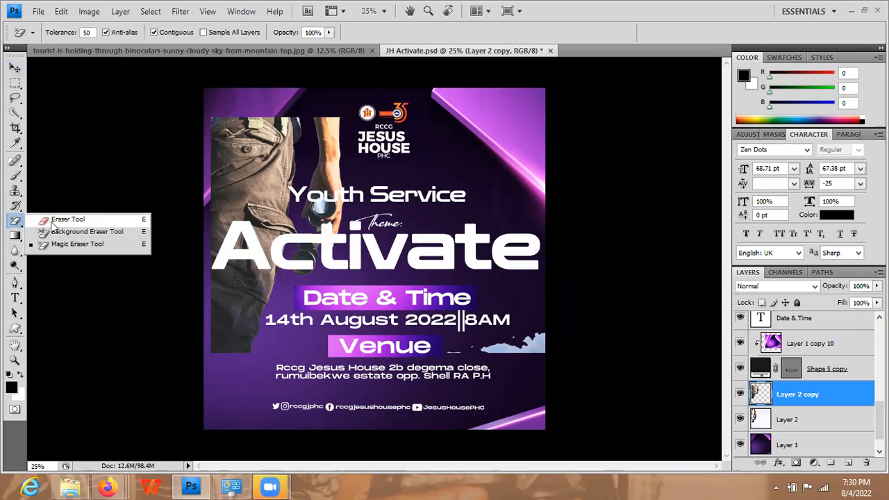
{"action": "key", "text": "shift+e"}
{"action": "left_click", "coordinate": [142, 33]}
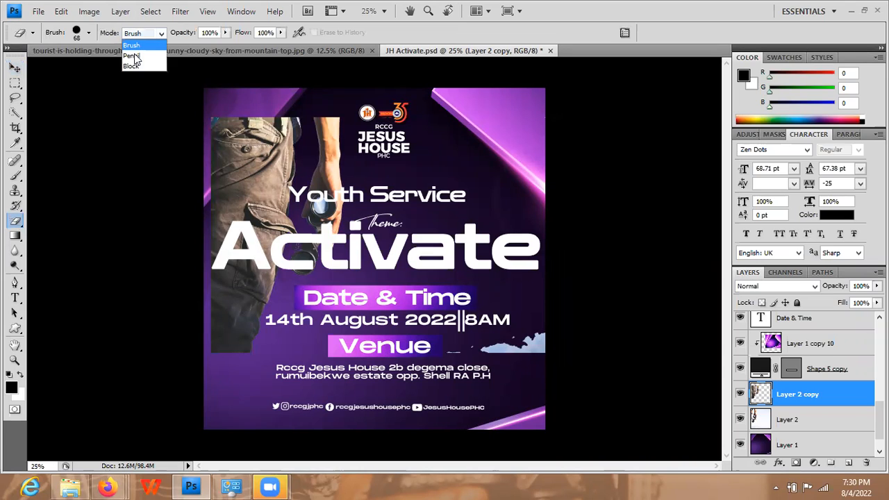
{"action": "left_click", "coordinate": [138, 45]}
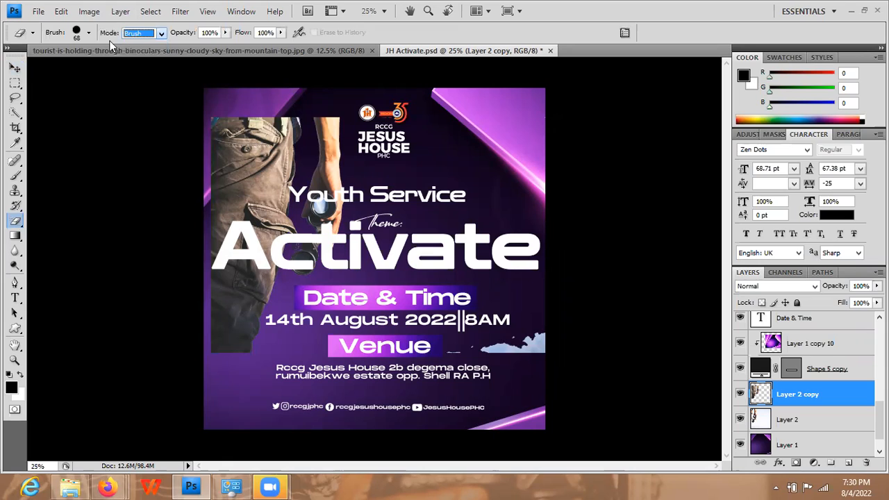
{"action": "left_click", "coordinate": [89, 33]}
{"action": "left_click", "coordinate": [96, 68]}
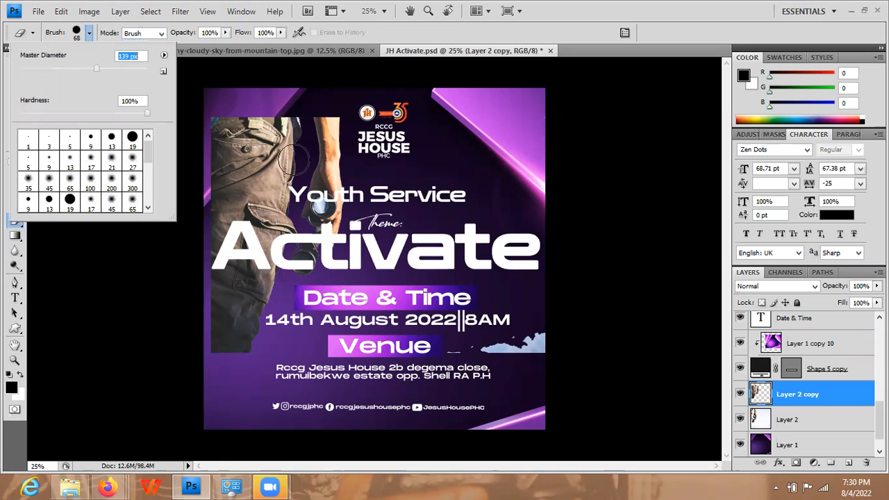
{"action": "left_click", "coordinate": [113, 68]}
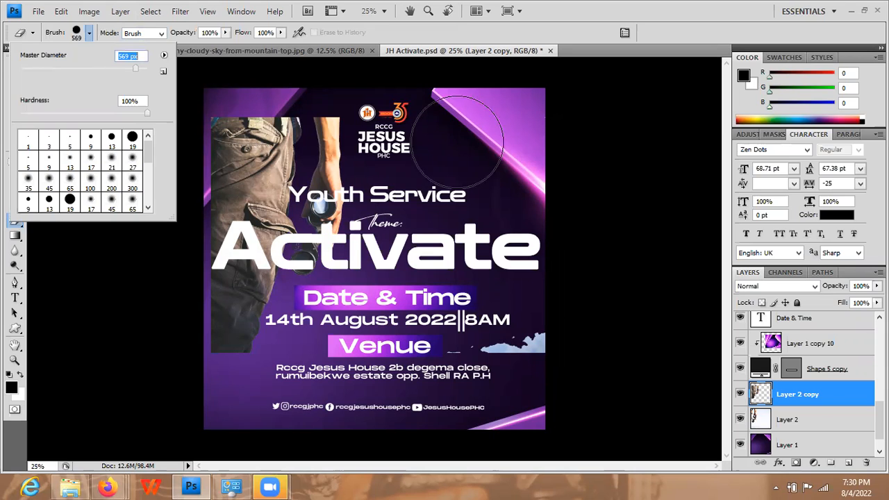
{"action": "mouse_move", "coordinate": [523, 357]}
{"action": "left_mouse_down"}
{"action": "mouse_move", "coordinate": [382, 362]}
{"action": "mouse_move", "coordinate": [388, 349]}
{"action": "left_mouse_up"}
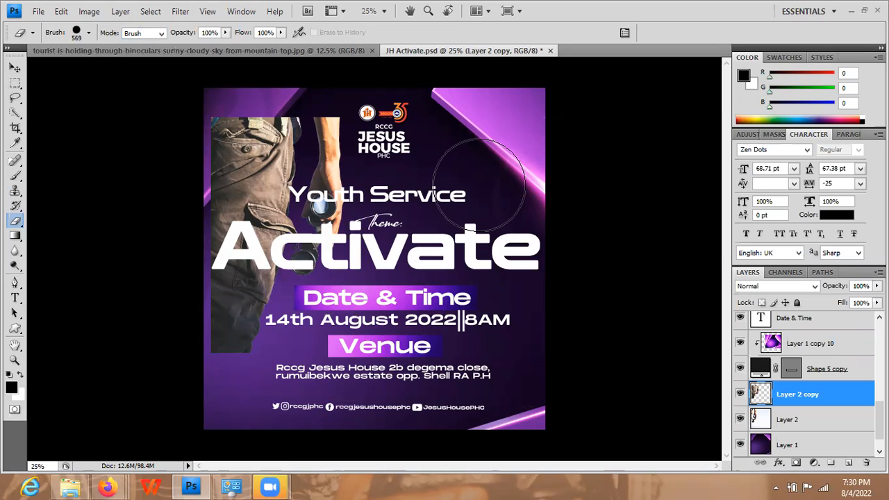
- Enlarge the tourist cut-out to 145.1% and place it against the flyer's left edge with the arm reaching down from the top
{"action": "left_click", "coordinate": [14, 69]}
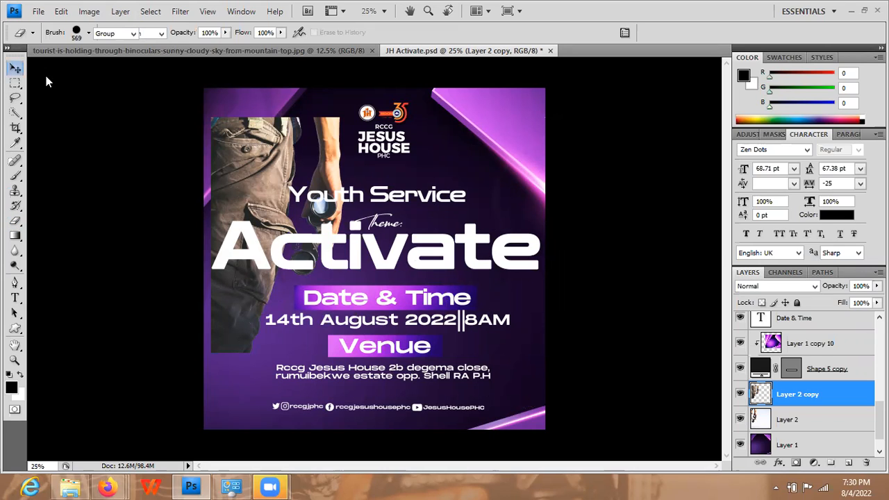
{"action": "left_click_drag", "start_coordinate": [211, 353], "coordinate": [135, 428]}
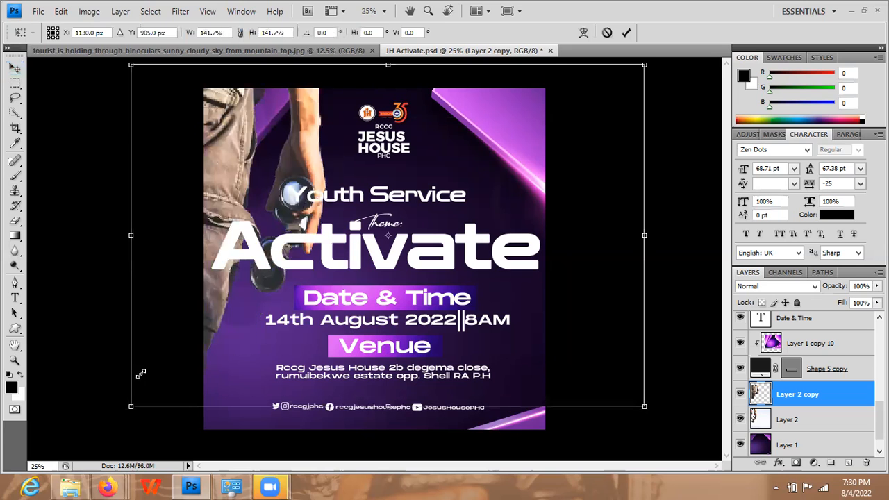
{"action": "left_click_drag", "start_coordinate": [219, 265], "coordinate": [213, 253]}
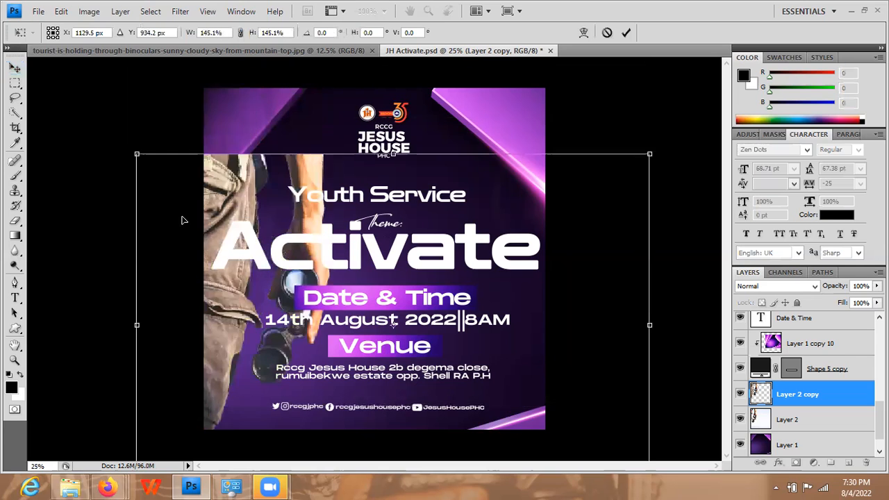
{"action": "left_click_drag", "start_coordinate": [132, 190], "coordinate": [204, 186]}
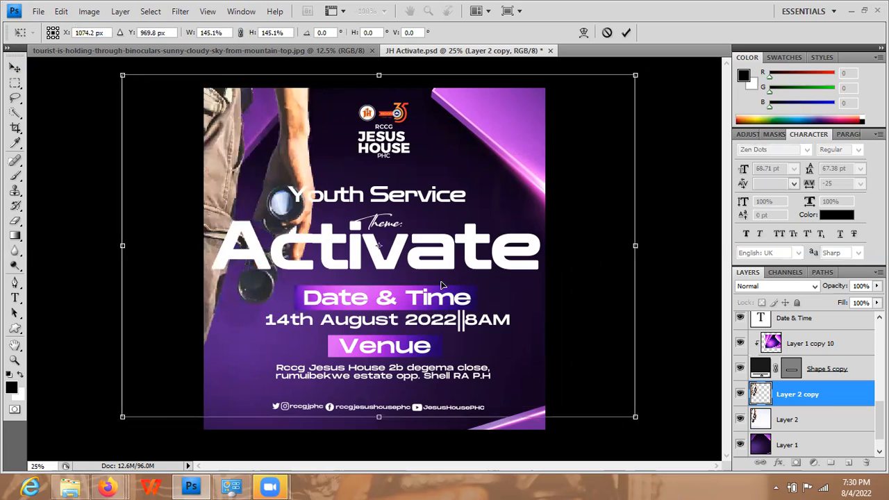
{"action": "key", "text": "Return"}
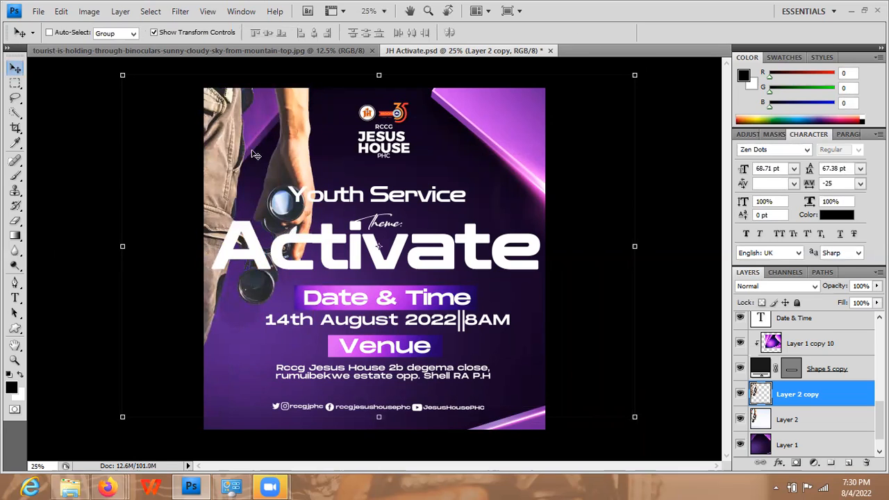
- Apply a Brightness/Contrast adjustment to Layer 2 copy with brightness -34 and contrast 99
{"action": "left_click", "coordinate": [89, 11]}
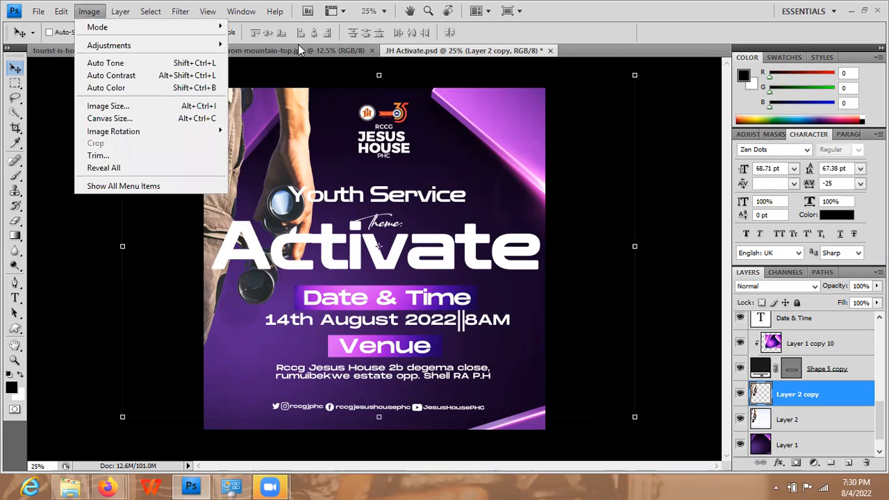
{"action": "key", "text": "Right"}
{"action": "key", "text": "Return"}
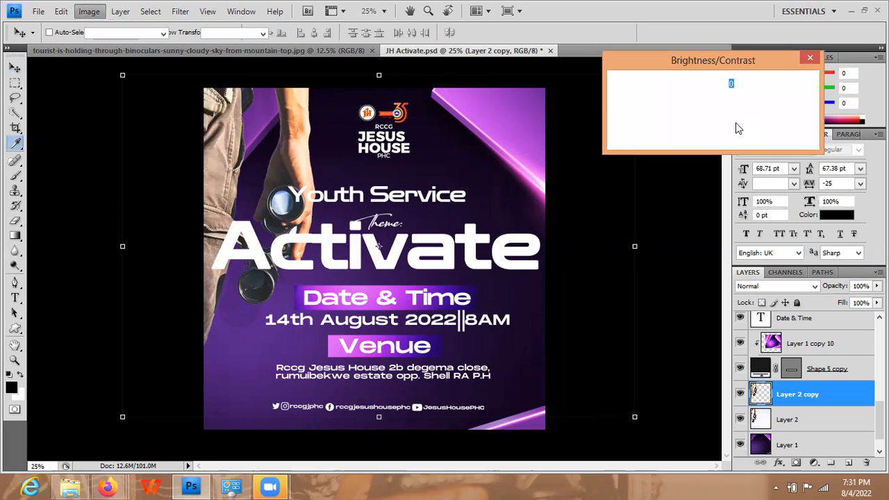
{"action": "left_click", "coordinate": [746, 127]}
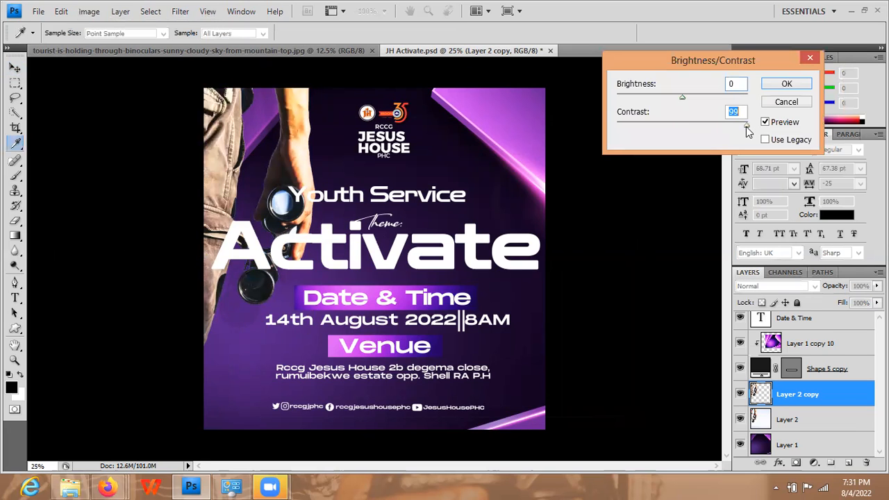
{"action": "left_click", "coordinate": [667, 98]}
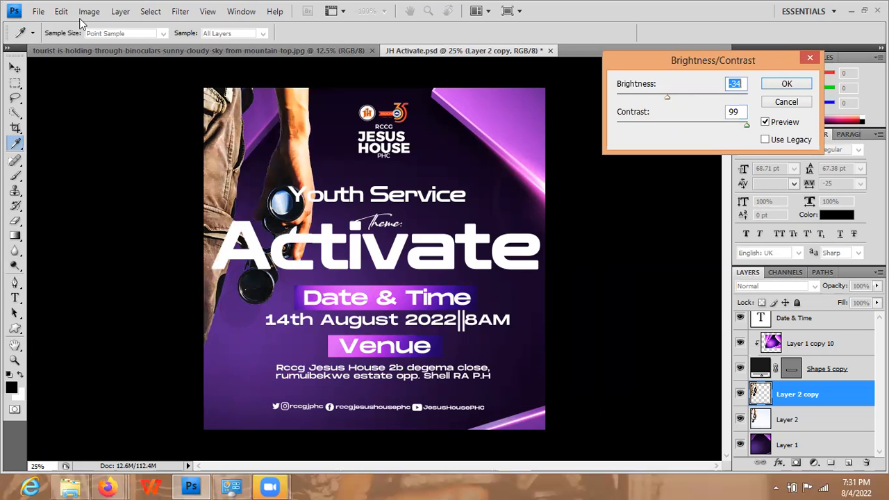
{"action": "key", "text": "Return"}
{"action": "key", "text": "v"}
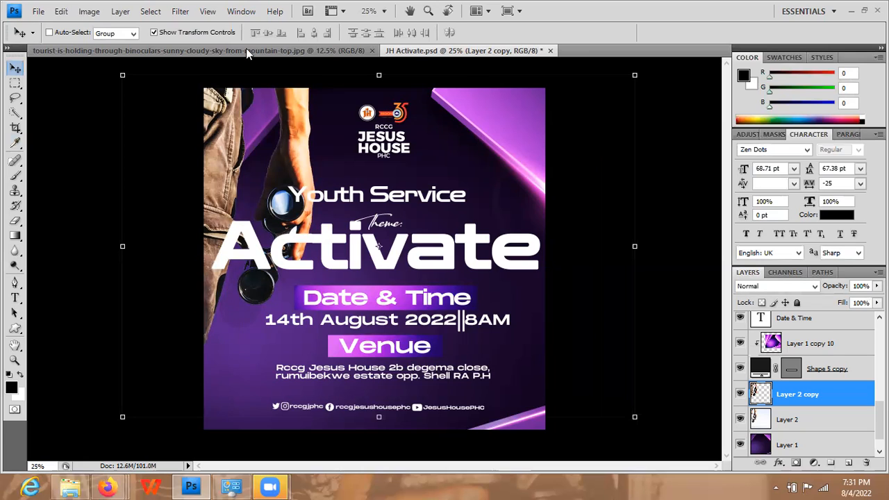
- Apply a second Brightness/Contrast adjustment to Layer 2 copy that raises only the contrast
{"action": "left_click", "coordinate": [89, 11]}
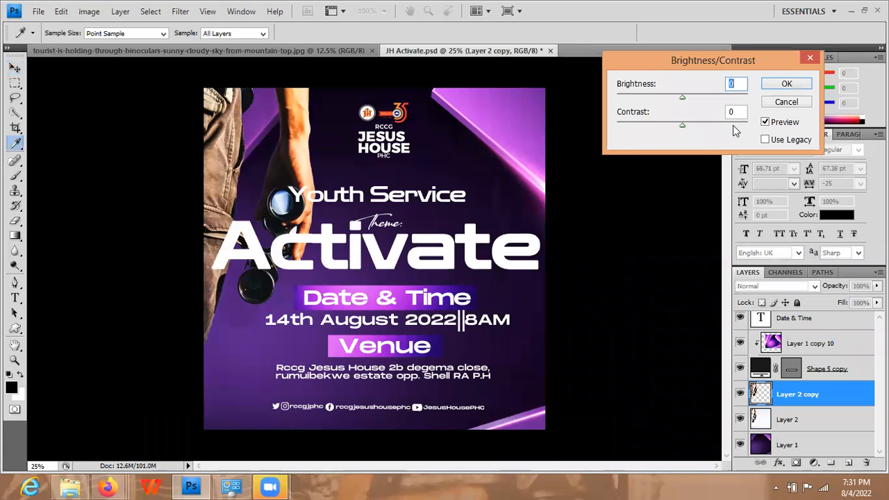
{"action": "left_click", "coordinate": [733, 124]}
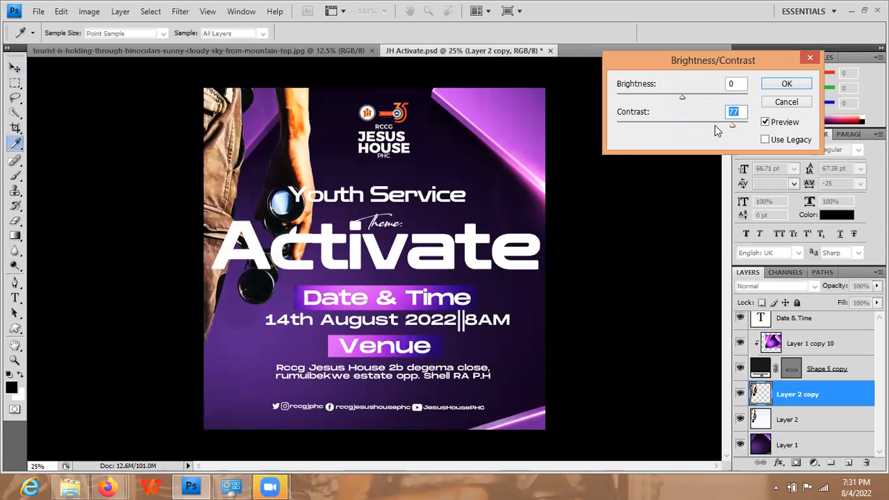
{"action": "left_click", "coordinate": [712, 124]}
{"action": "key", "text": "Return"}
{"action": "key", "text": "v"}
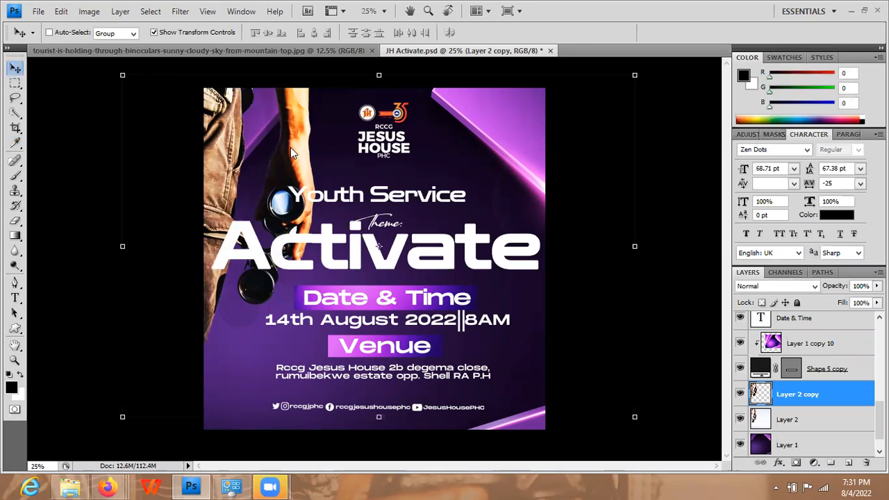
- Try different positions for the tourist cut-out, first further off the left edge, then further into the flyer beside the logo
{"action": "left_click_drag", "start_coordinate": [279, 160], "coordinate": [248, 147]}
{"action": "left_click_drag", "start_coordinate": [247, 137], "coordinate": [230, 126]}
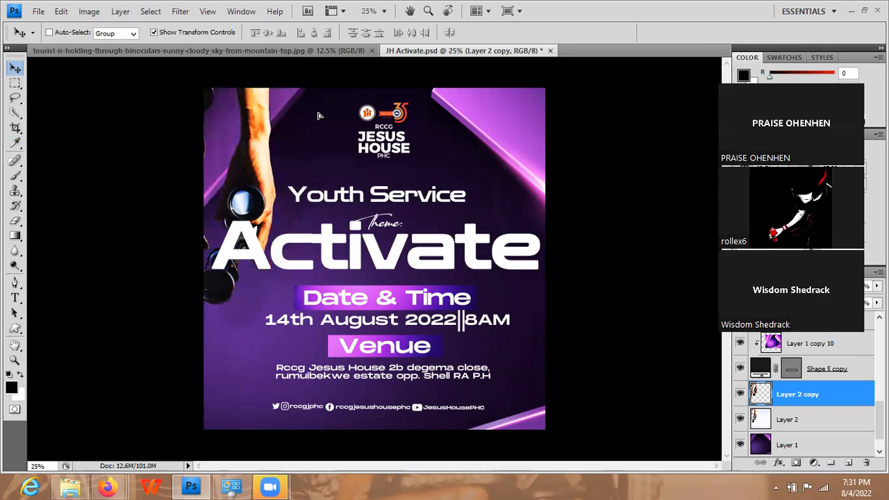
{"action": "left_click_drag", "start_coordinate": [318, 115], "coordinate": [338, 113]}
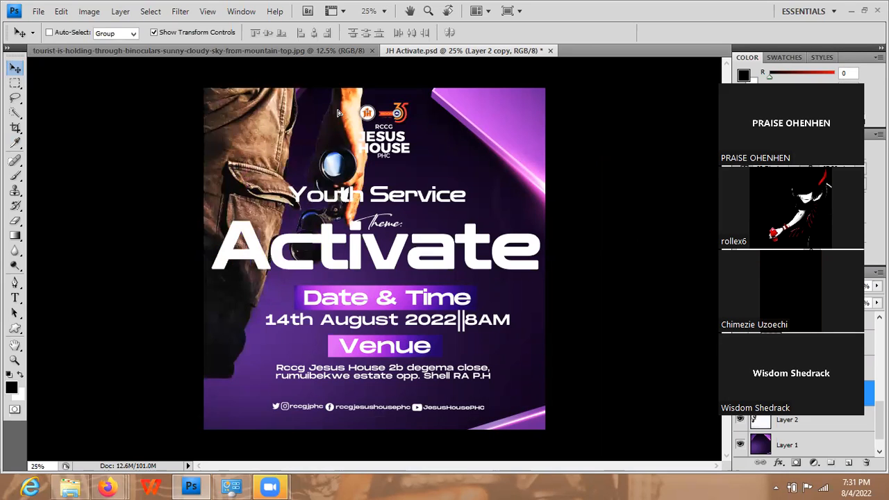
{"action": "left_click", "coordinate": [337, 111]}
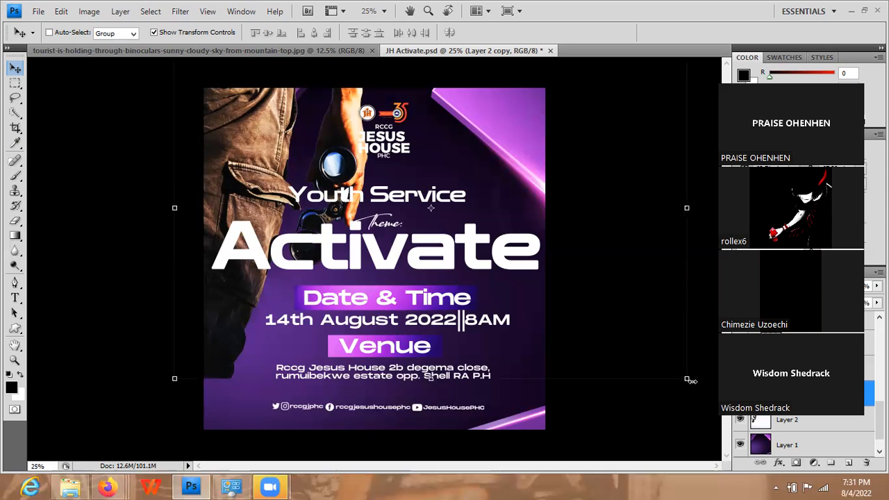
- Scale the tourist cut-out to 34.8% and place it in the flyer's upper-left corner
{"action": "left_click_drag", "start_coordinate": [506, 291], "coordinate": [496, 282]}
{"action": "left_click_drag", "start_coordinate": [349, 196], "coordinate": [310, 185]}
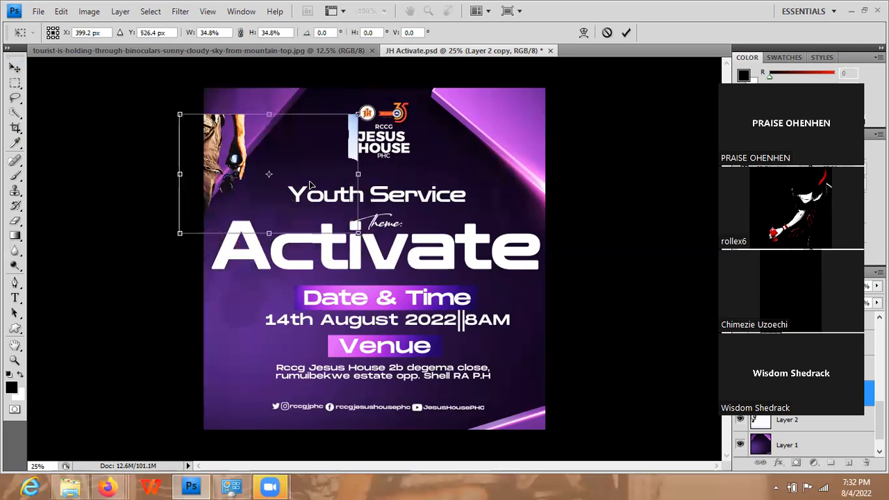
{"action": "left_click_drag", "start_coordinate": [310, 184], "coordinate": [338, 175]}
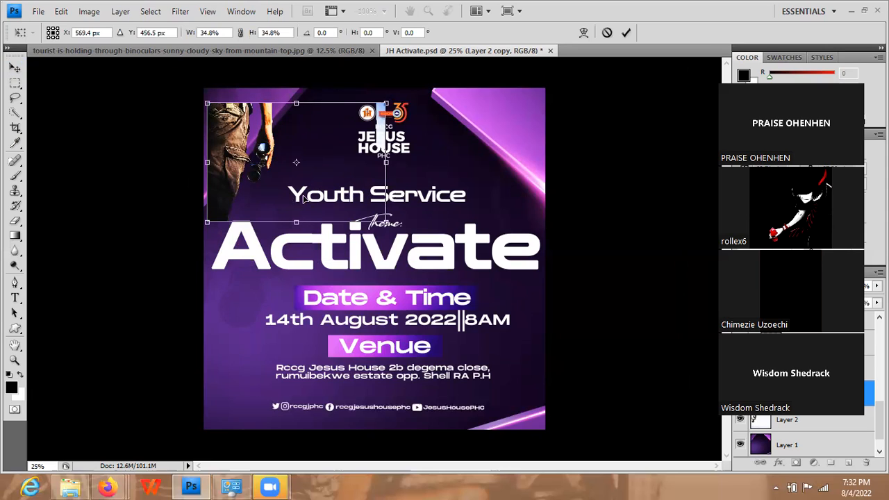
{"action": "key", "text": "v"}
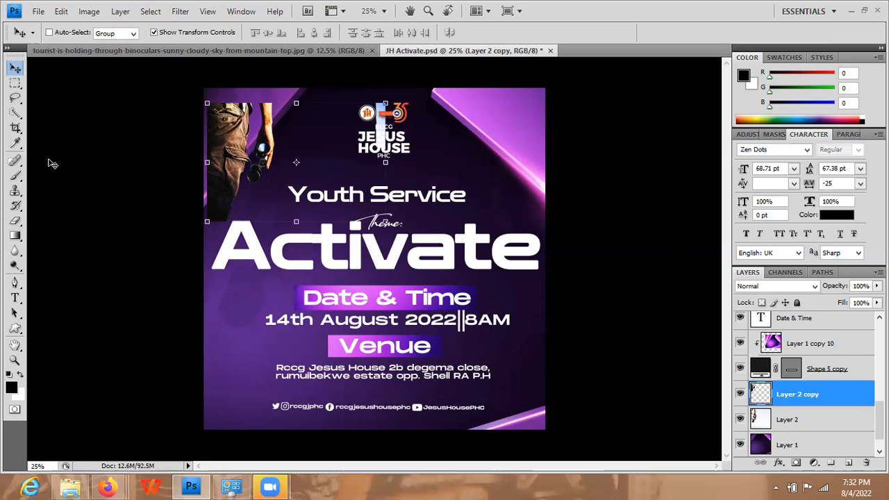
- Erase the leftover strip of blue sky behind the Jesus House logo on Layer 2 copy with the Eraser tool
{"action": "left_click", "coordinate": [18, 222]}
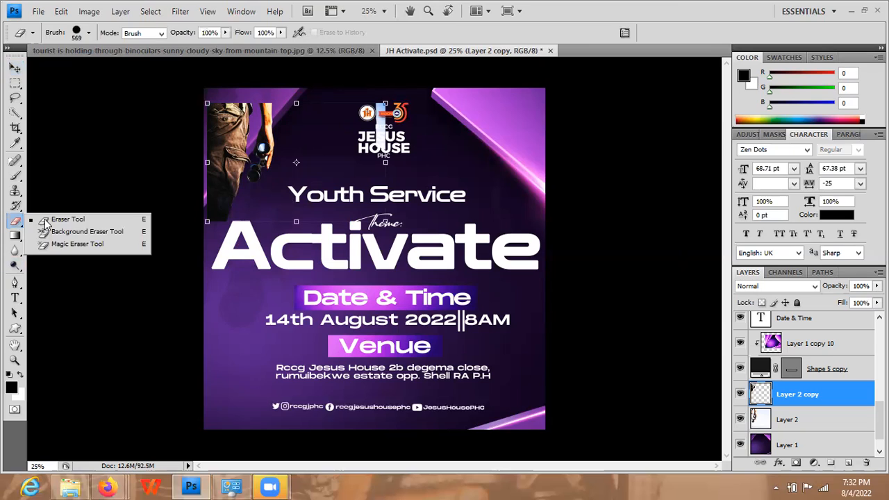
{"action": "left_click", "coordinate": [400, 133]}
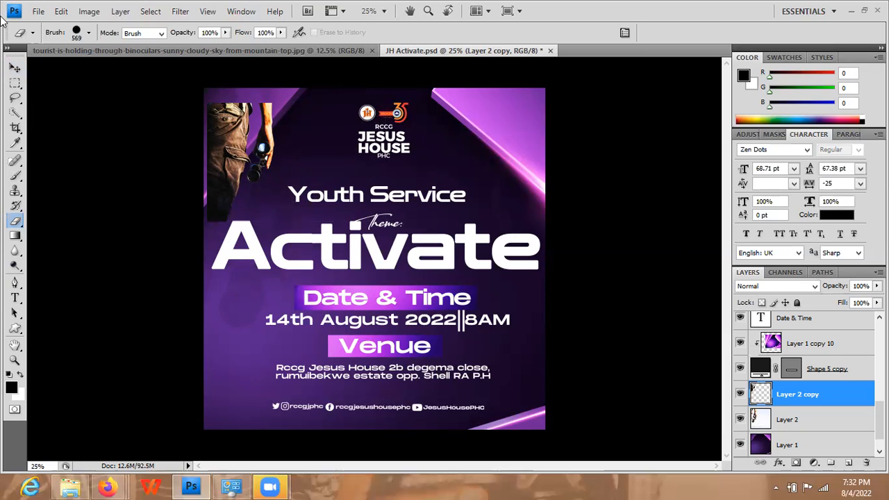
- Switch to Firefox and look through the Freepik photo results for ACTIVATE for a suitable picture
{"action": "left_click", "coordinate": [109, 486]}
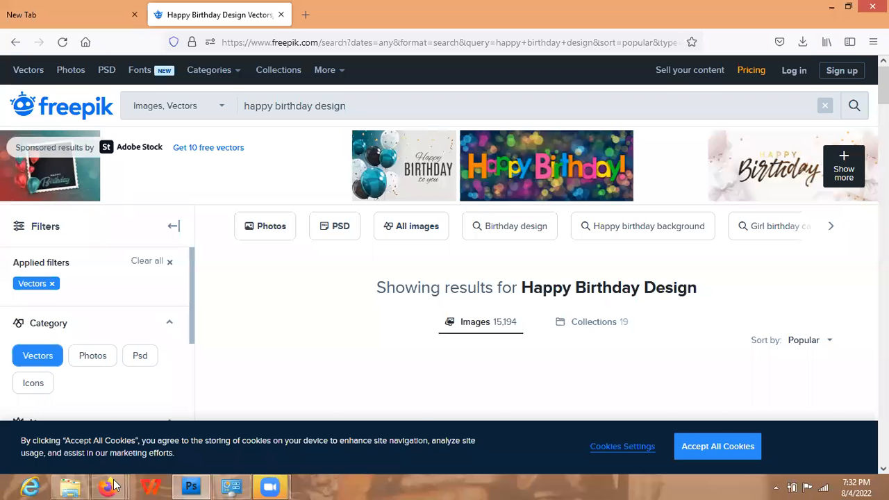
{"action": "mouse_move", "coordinate": [107, 487]}
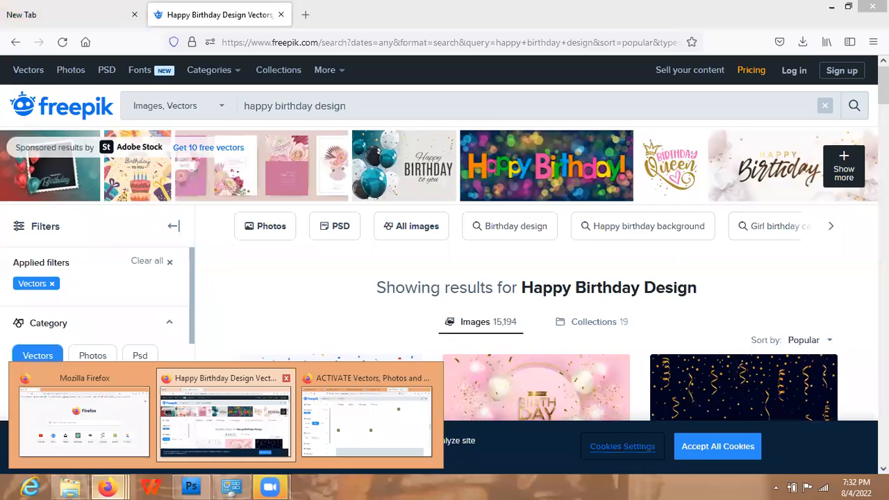
{"action": "left_click", "coordinate": [364, 421]}
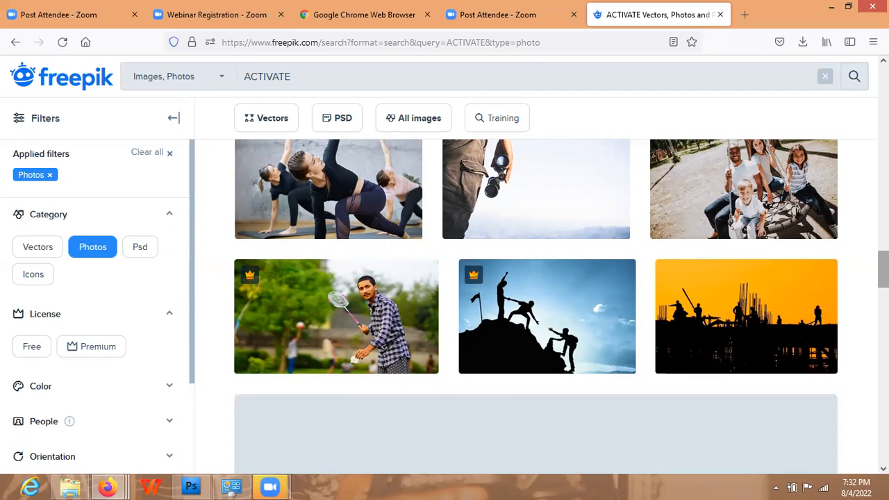
{"action": "scroll", "coordinate": [535, 306], "scroll_direction": "down", "scroll_amount": 3}
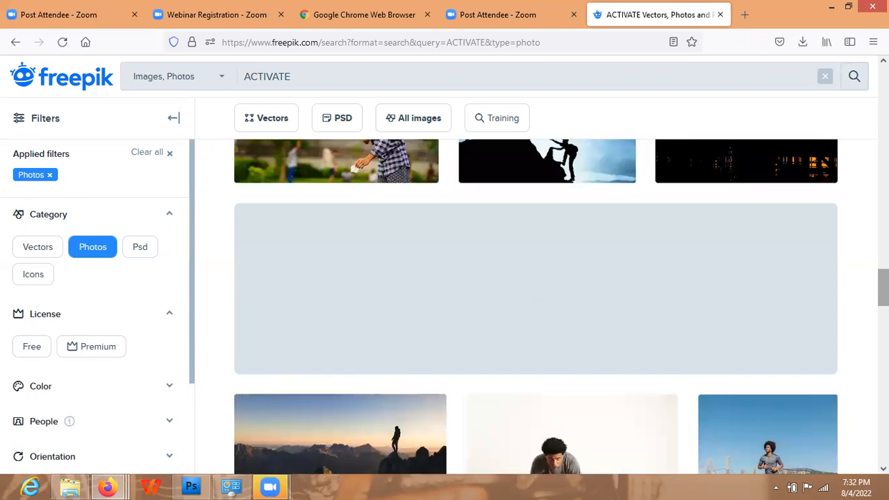
{"action": "scroll", "coordinate": [536, 306], "scroll_direction": "up", "scroll_amount": 2}
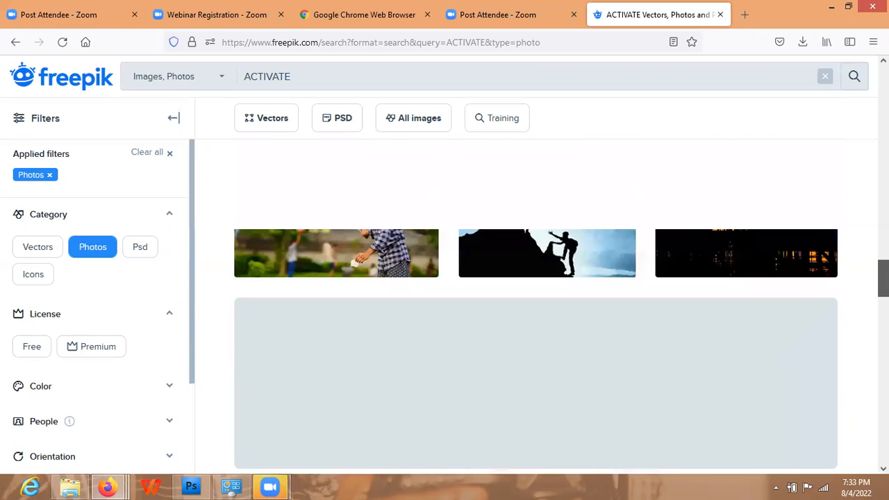
{"action": "scroll", "coordinate": [536, 306], "scroll_direction": "down", "scroll_amount": 3}
{"action": "scroll", "coordinate": [536, 306], "scroll_direction": "down", "scroll_amount": 5}
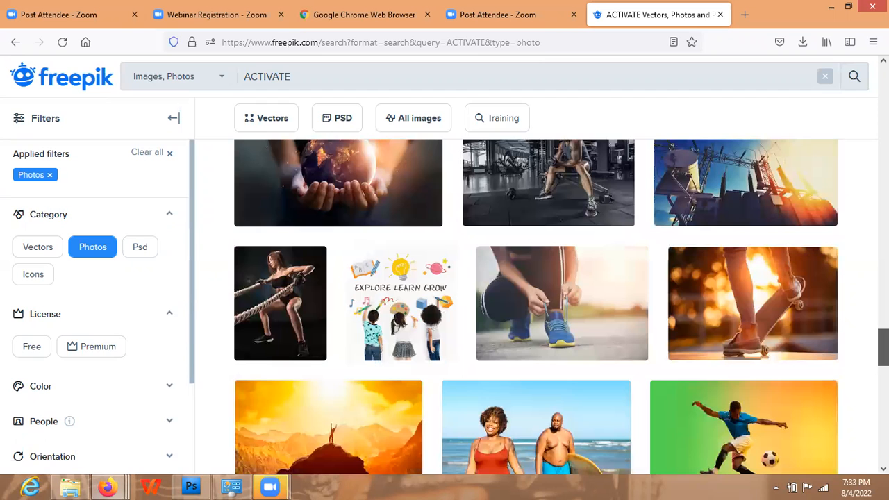
{"action": "scroll", "coordinate": [536, 305], "scroll_direction": "up", "scroll_amount": 2}
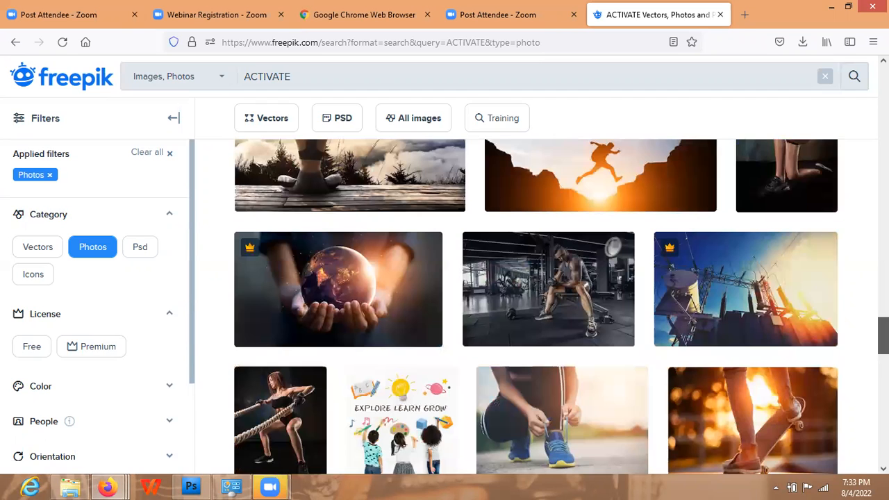
{"action": "scroll", "coordinate": [535, 306], "scroll_direction": "down", "scroll_amount": 3}
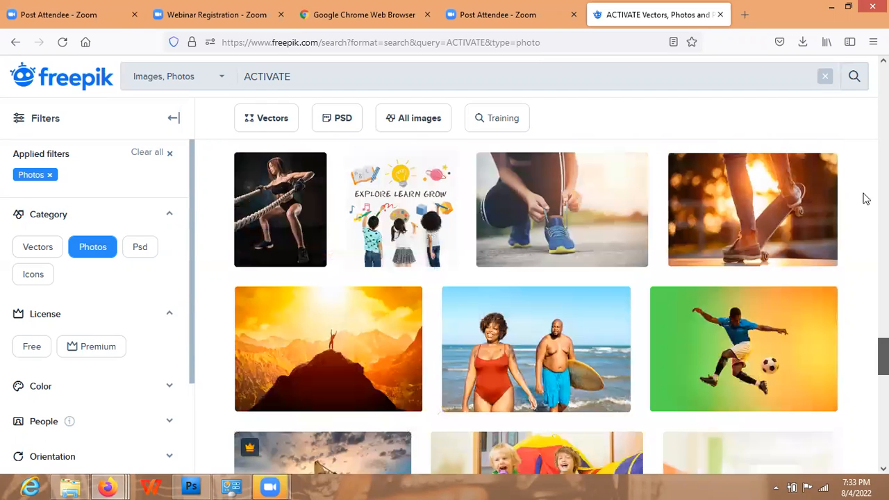
{"action": "left_click", "coordinate": [884, 202]}
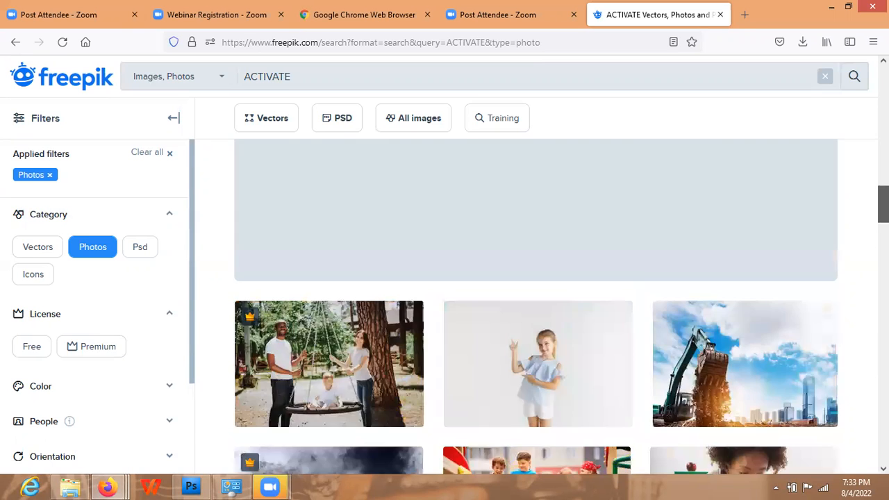
{"action": "scroll", "coordinate": [535, 305], "scroll_direction": "down", "scroll_amount": 3}
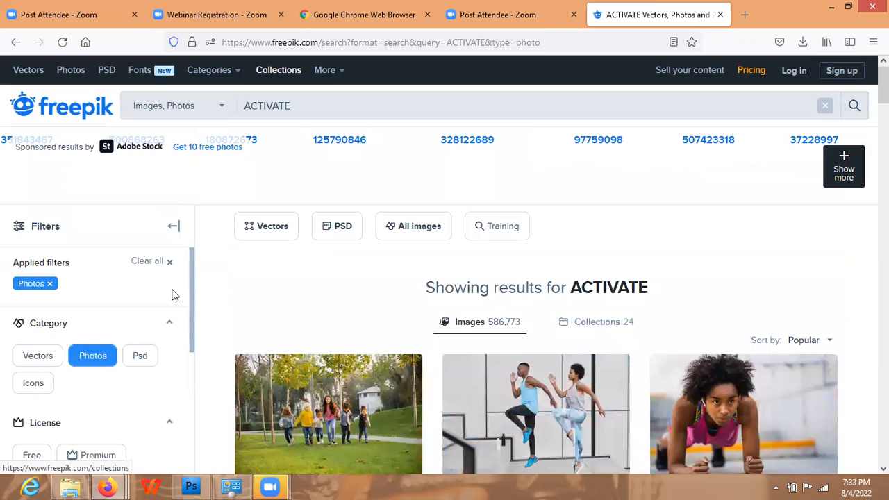
- Repeat the Freepik search for ACTIVATE with vectors instead of photos and browse the first results
{"action": "left_click", "coordinate": [133, 232]}
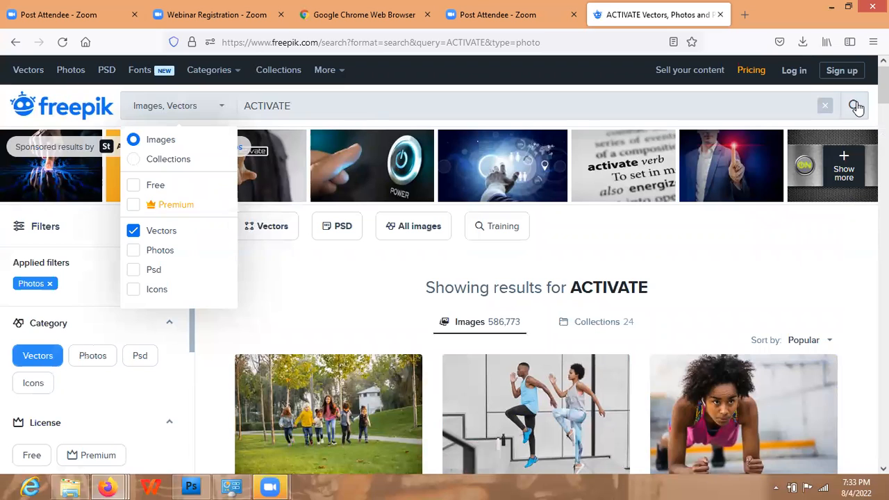
{"action": "left_click", "coordinate": [855, 106]}
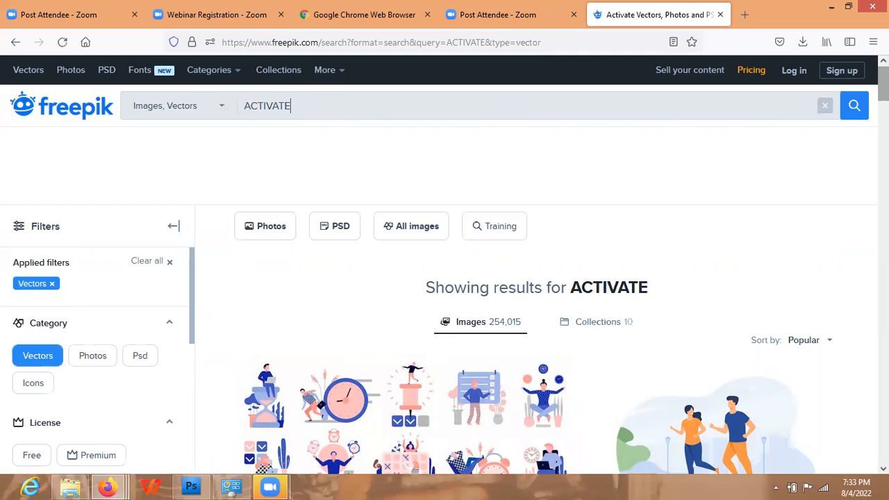
{"action": "scroll", "coordinate": [535, 292], "scroll_direction": "down", "scroll_amount": 4}
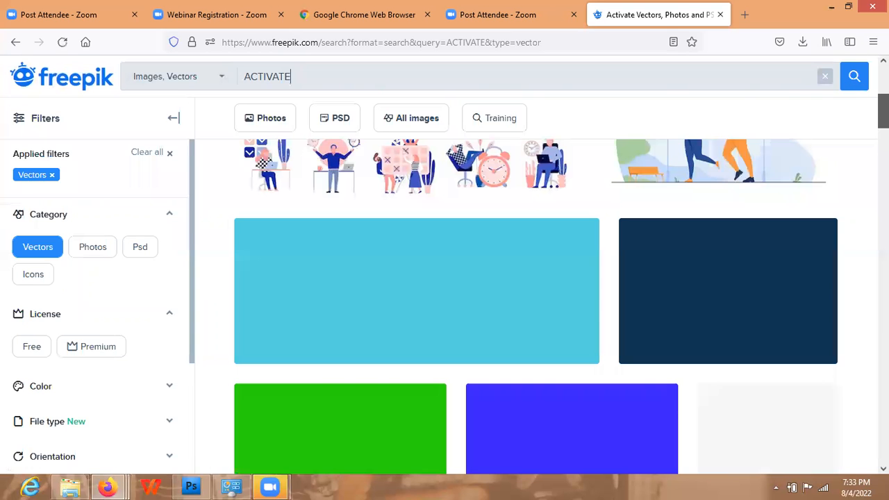
{"action": "scroll", "coordinate": [535, 306], "scroll_direction": "down", "scroll_amount": 1}
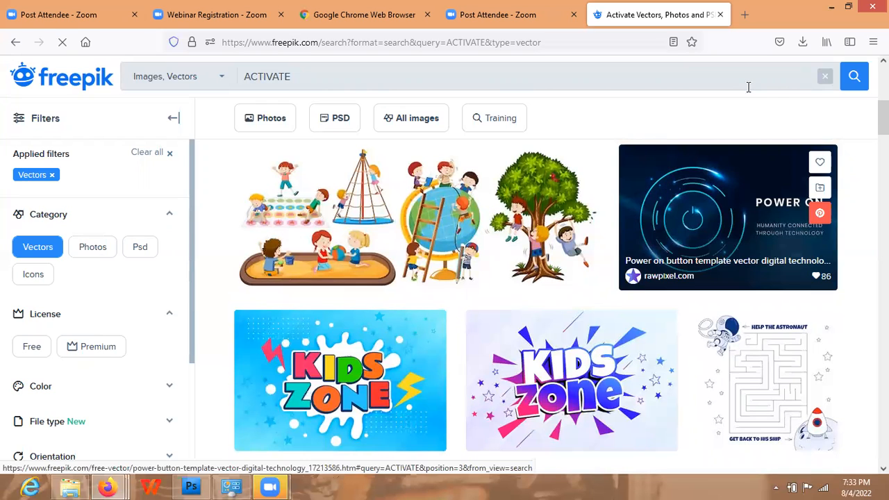
- Open the "Power on button template vector digital technology" result and try to download it for free
{"action": "left_click", "coordinate": [693, 222]}
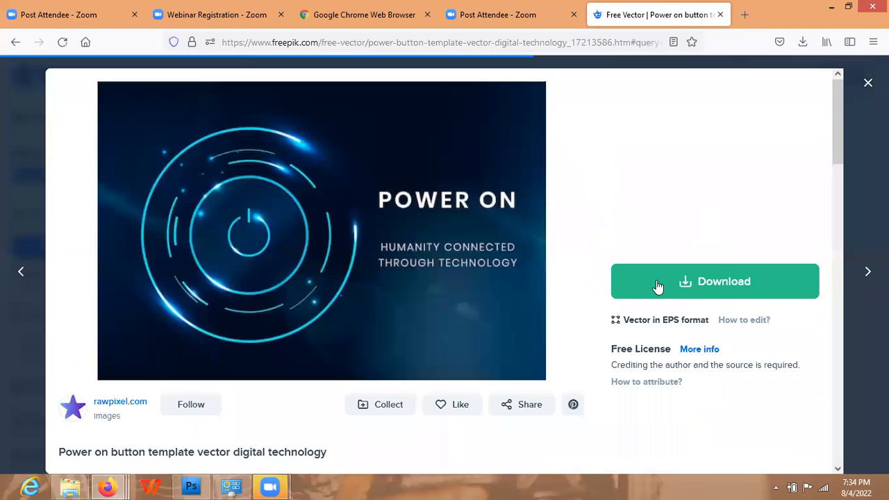
{"action": "left_click", "coordinate": [658, 284]}
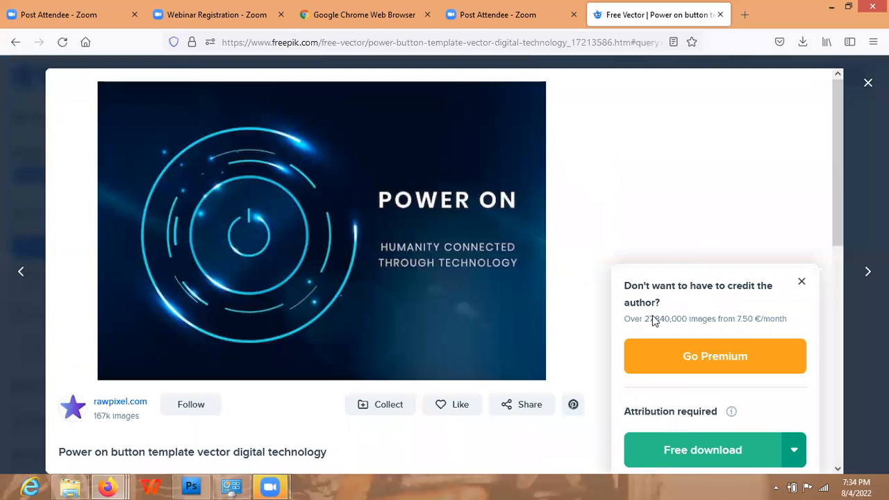
{"action": "left_click", "coordinate": [678, 449]}
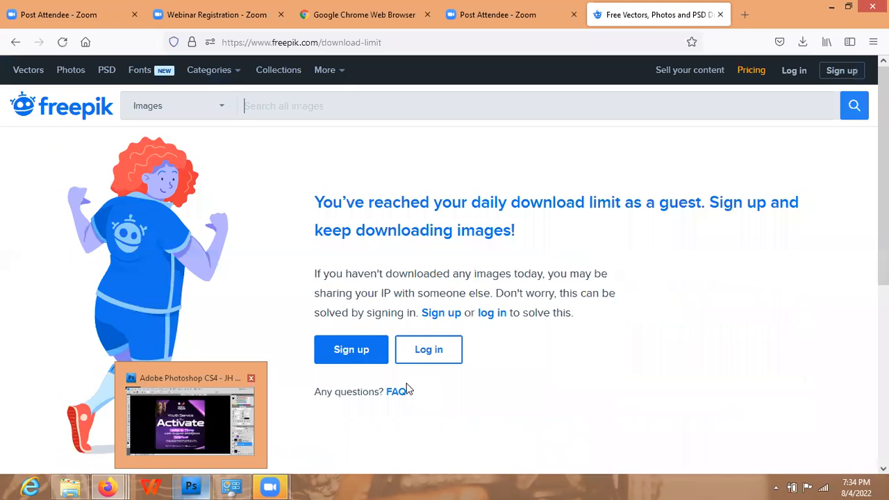
- Sign in to Freepik through Google with the saved e-mail address and account password
{"action": "left_click", "coordinate": [429, 352]}
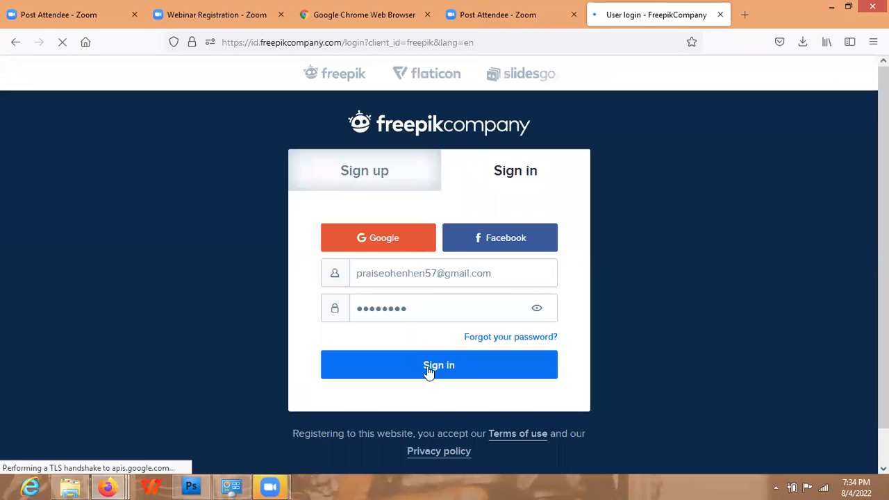
{"action": "left_click", "coordinate": [429, 372]}
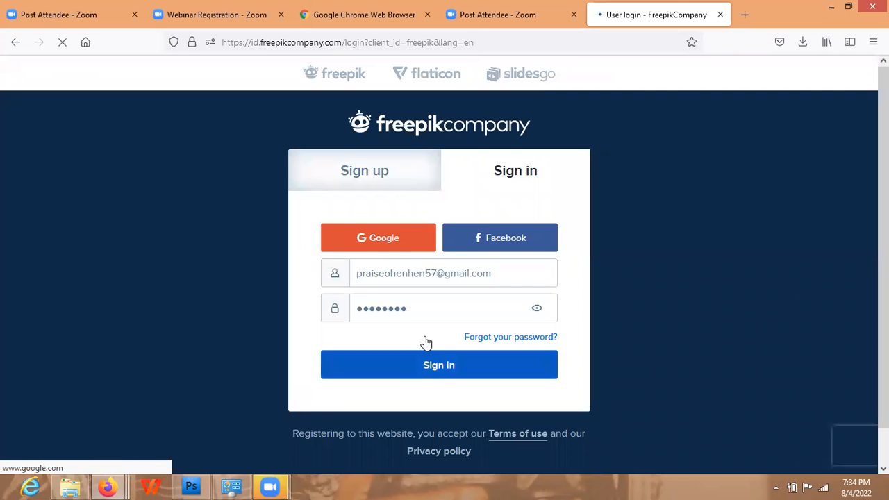
{"action": "left_click", "coordinate": [397, 249]}
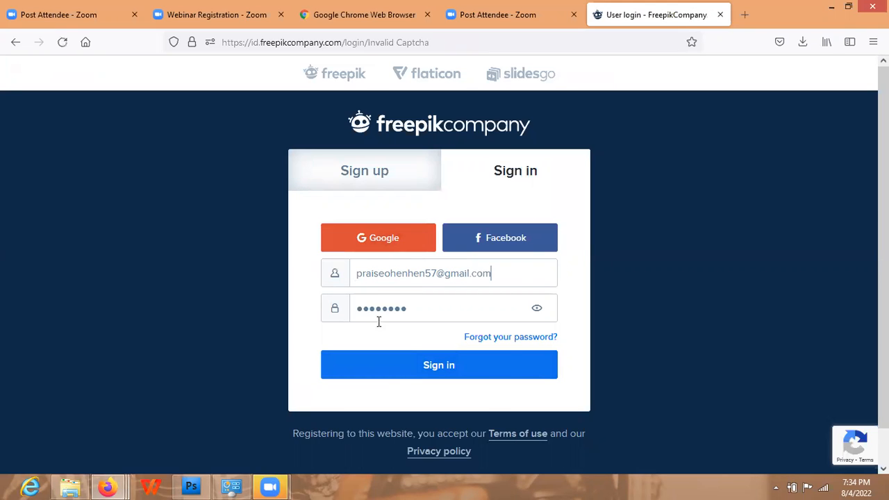
{"action": "left_click", "coordinate": [409, 377]}
{"action": "left_click", "coordinate": [403, 239]}
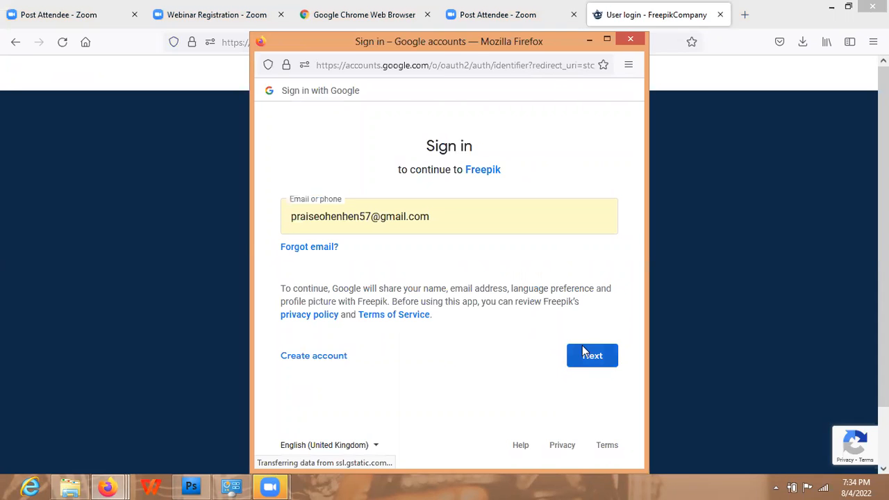
{"action": "left_click", "coordinate": [591, 356]}
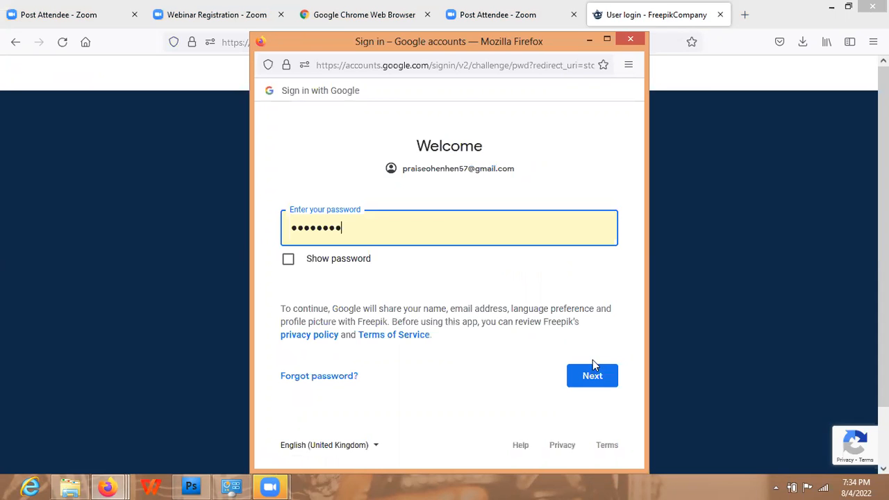
{"action": "left_click", "coordinate": [593, 368]}
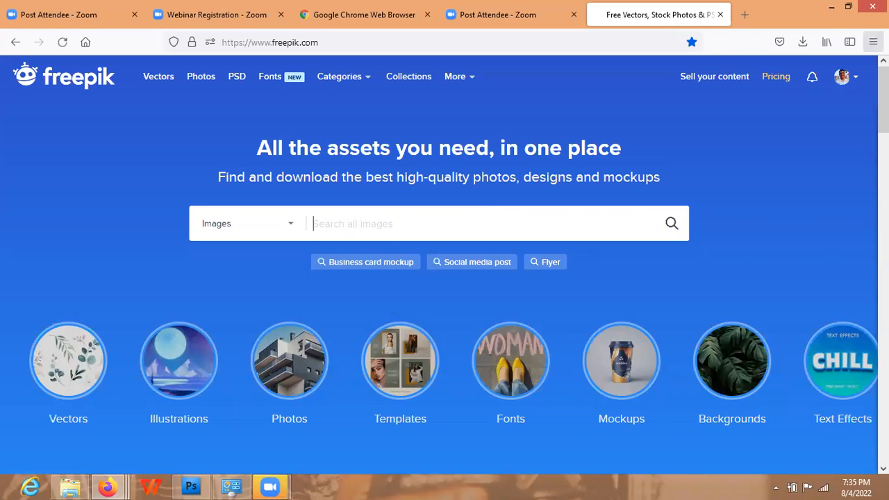
- Go back from the Freepik home page to the page of the Power on button template vector
{"action": "mouse_move", "coordinate": [883, 99]}
{"action": "left_mouse_down"}
{"action": "mouse_move", "coordinate": [883, 181]}
{"action": "mouse_move", "coordinate": [883, 99]}
{"action": "left_mouse_up"}
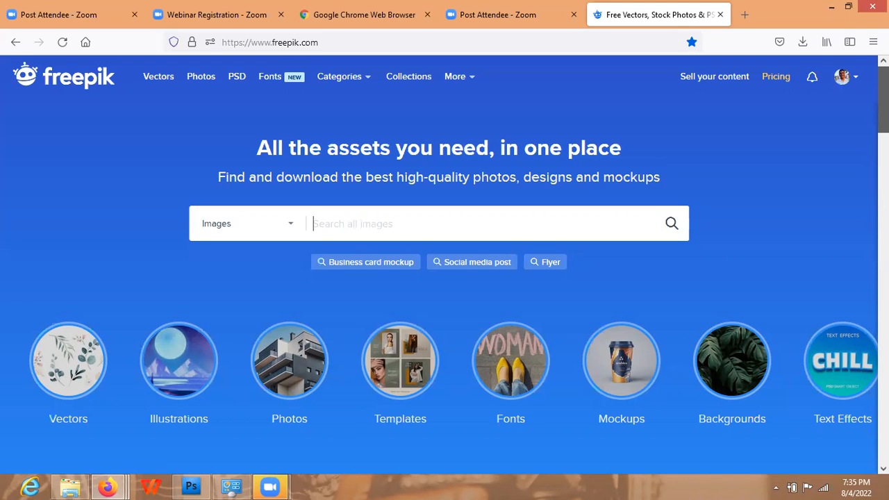
{"action": "left_click_drag", "start_coordinate": [883, 99], "coordinate": [883, 168]}
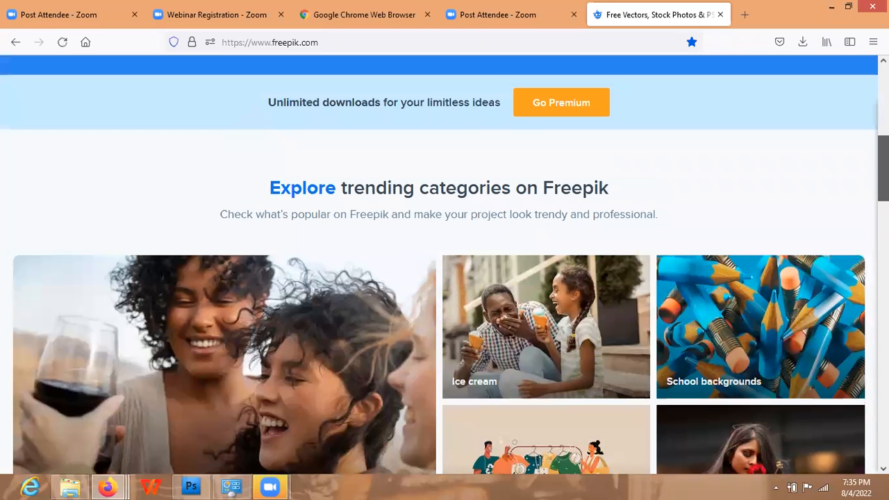
{"action": "left_click", "coordinate": [14, 43]}
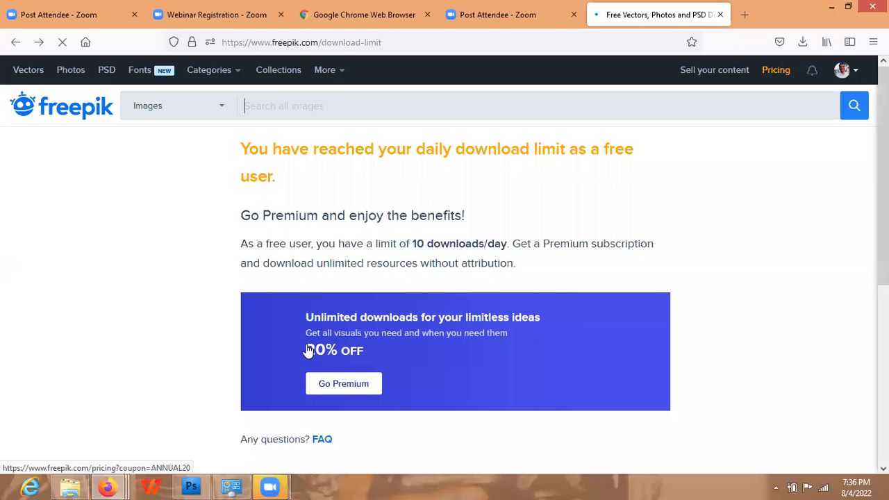
{"action": "left_click", "coordinate": [18, 49]}
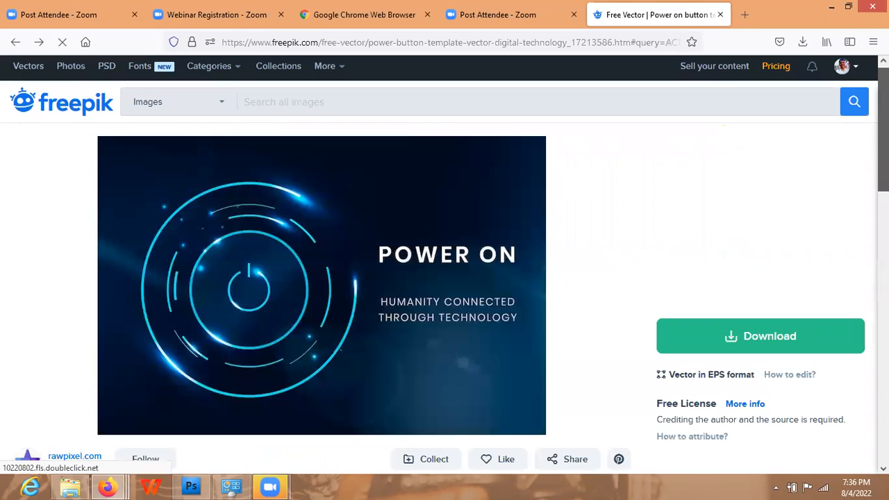
- Download the vector for free and save it to the F: drive as power-button-template-vector-digital-technology.zip
{"action": "scroll", "coordinate": [768, 187], "scroll_direction": "down", "scroll_amount": 2}
{"action": "left_click", "coordinate": [769, 186]}
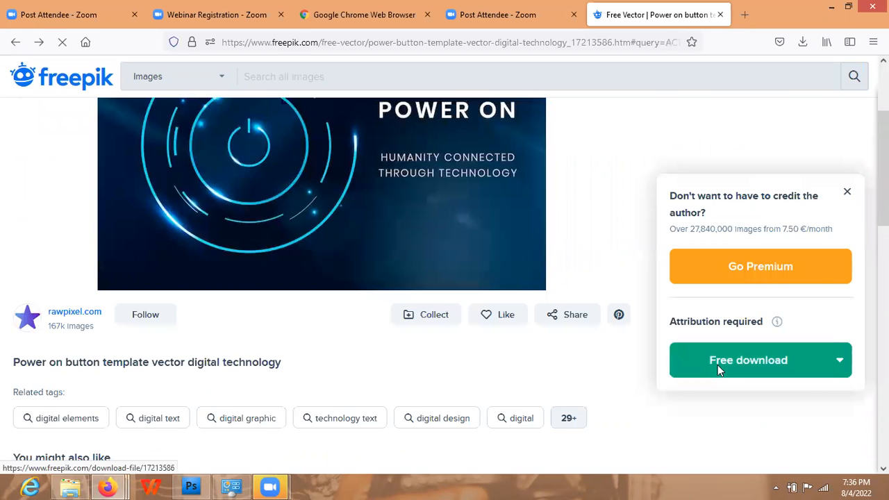
{"action": "left_click", "coordinate": [717, 370]}
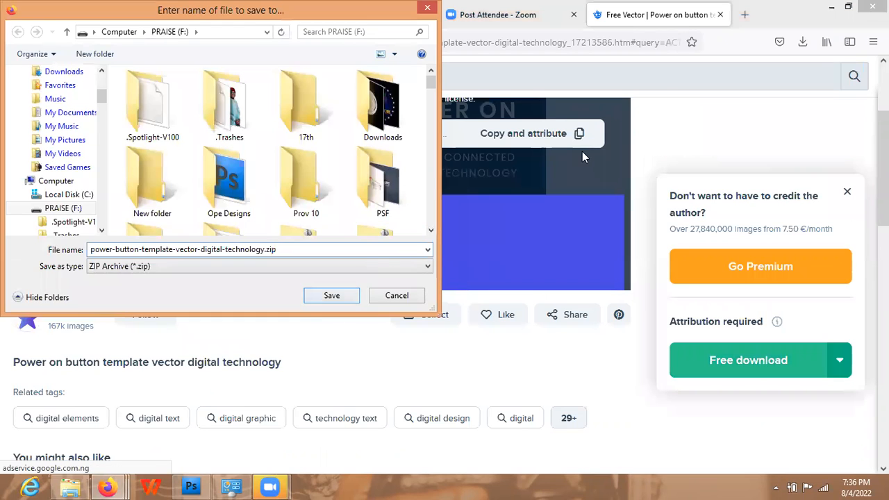
{"action": "key", "text": "Return"}
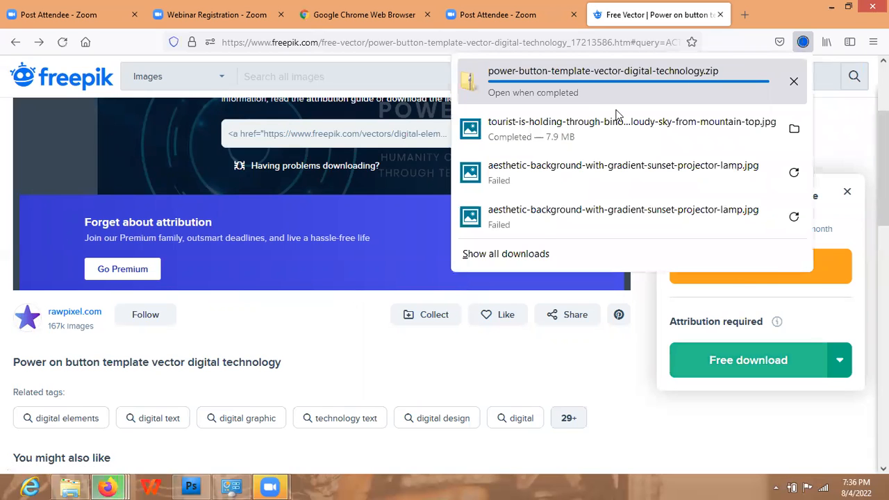
- Show the downloaded archive in its folder and open power-button-template-vector-digital-technology.zip
{"action": "left_click", "coordinate": [794, 78]}
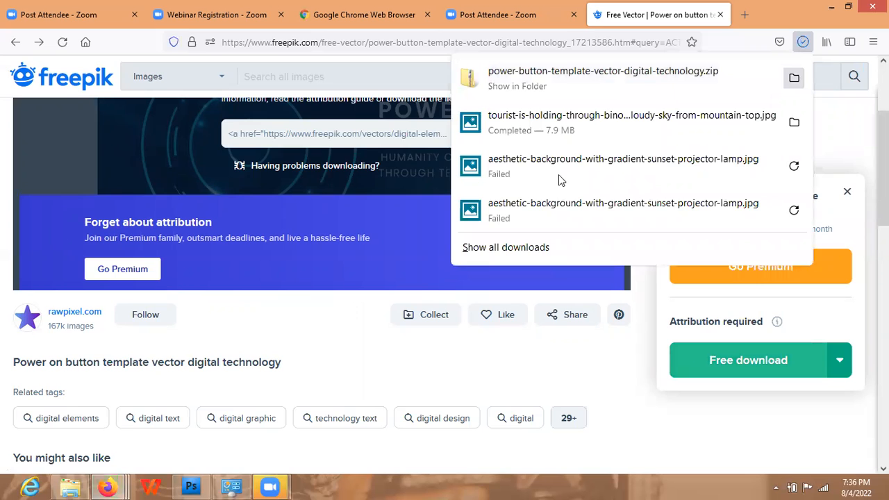
{"action": "left_click", "coordinate": [274, 313]}
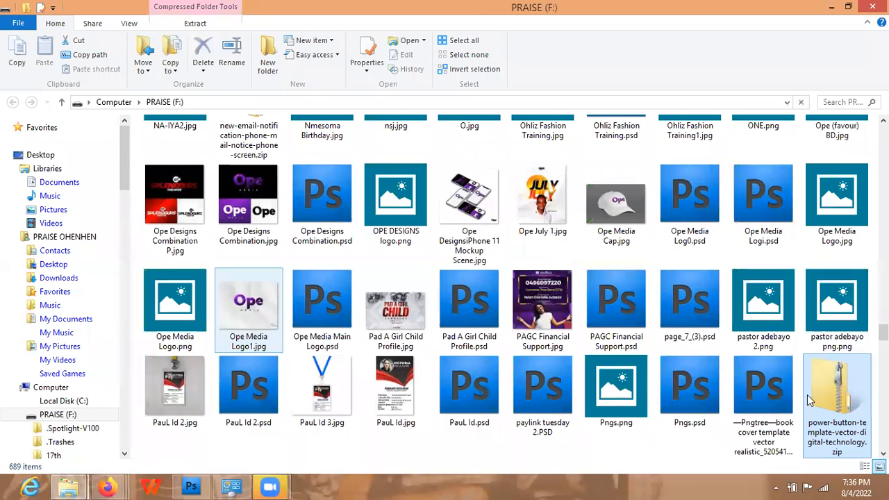
{"action": "double_click", "coordinate": [852, 397]}
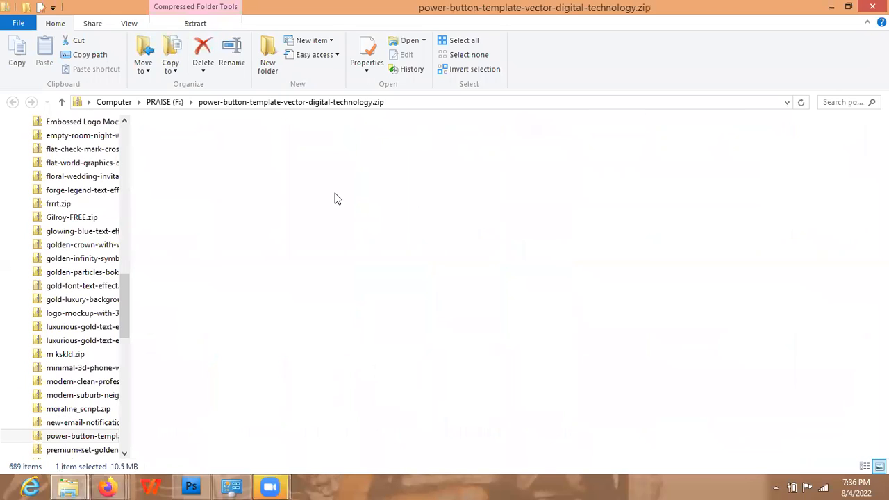
- Extract rm373batch3-banner-06.jpg from the archive to the Desktop and open that copy in Photoshop
{"action": "left_click", "coordinate": [255, 159]}
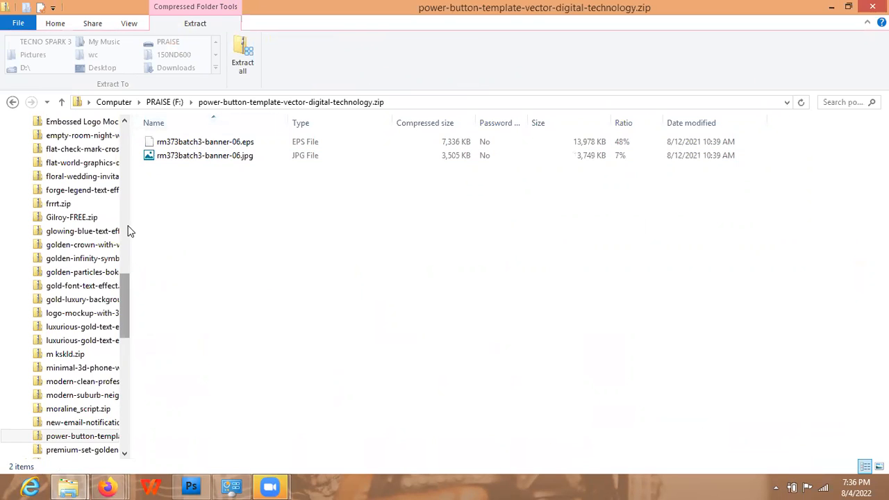
{"action": "left_click_drag", "start_coordinate": [127, 230], "coordinate": [122, 134]}
{"action": "left_click_drag", "start_coordinate": [179, 157], "coordinate": [73, 157]}
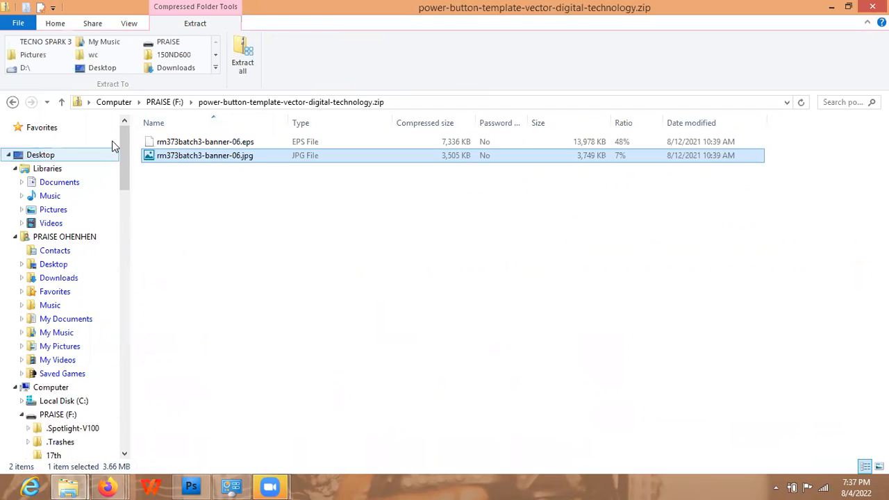
{"action": "left_click", "coordinate": [66, 158]}
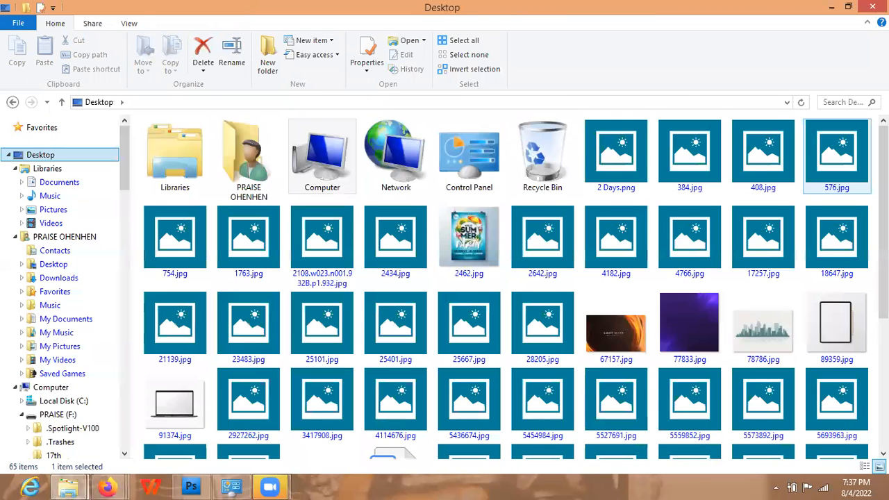
{"action": "scroll", "coordinate": [748, 336], "scroll_direction": "down", "scroll_amount": 5}
{"action": "left_click_drag", "start_coordinate": [747, 331], "coordinate": [488, 220]}
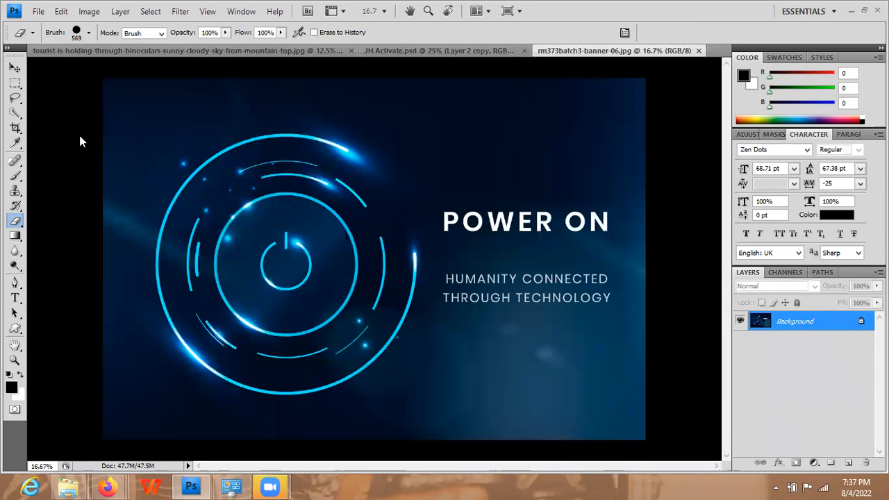
- Choose the Brush tool and sample the banner's dark navy background, #000d20, as the foreground colour
{"action": "key", "text": "v"}
{"action": "left_click", "coordinate": [15, 175]}
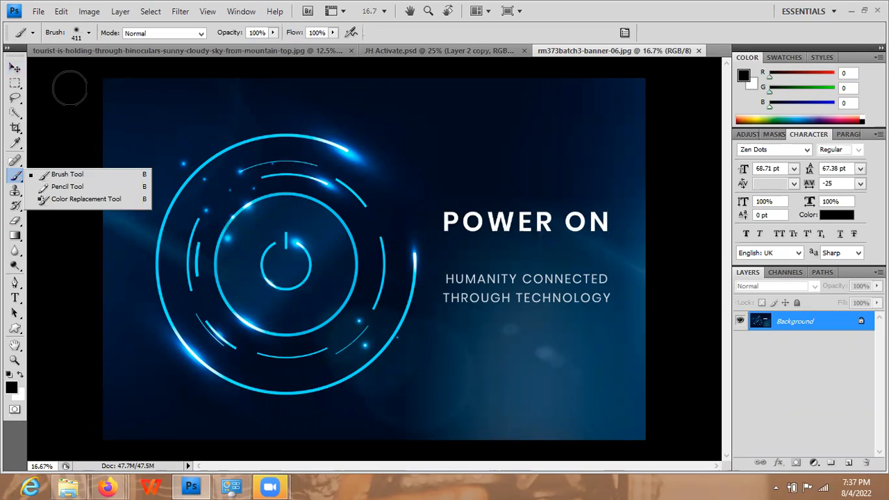
{"action": "left_click", "coordinate": [69, 89]}
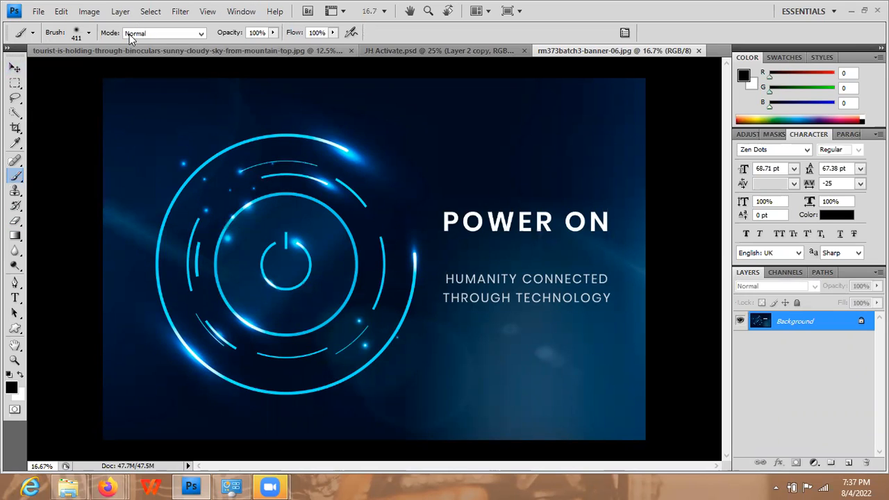
{"action": "left_click", "coordinate": [129, 34]}
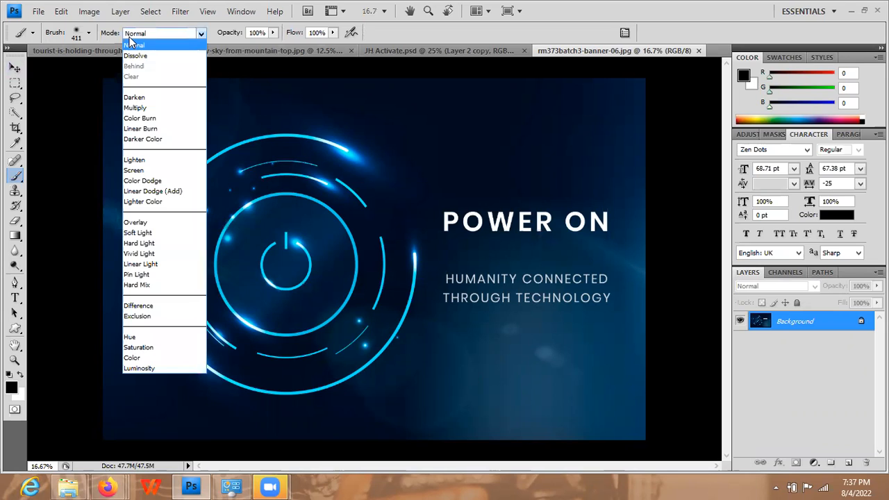
{"action": "left_click", "coordinate": [86, 35]}
{"action": "left_click", "coordinate": [89, 33]}
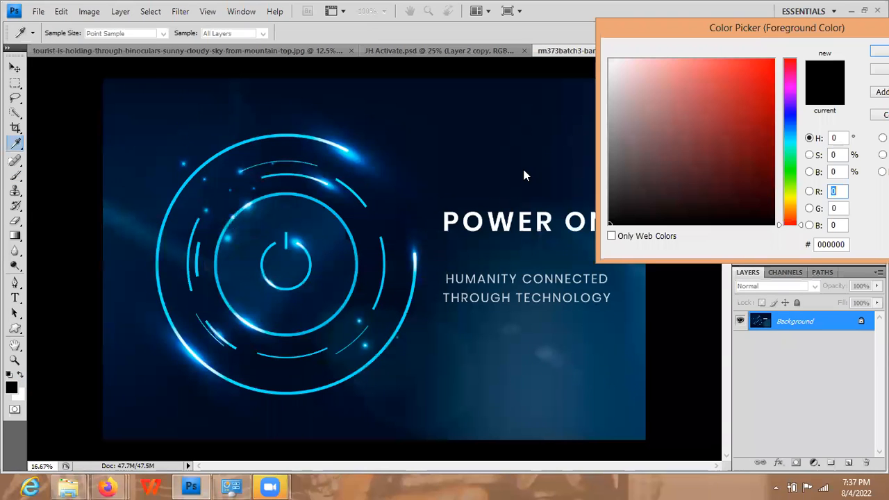
{"action": "left_click", "coordinate": [525, 175]}
{"action": "left_click", "coordinate": [514, 193]}
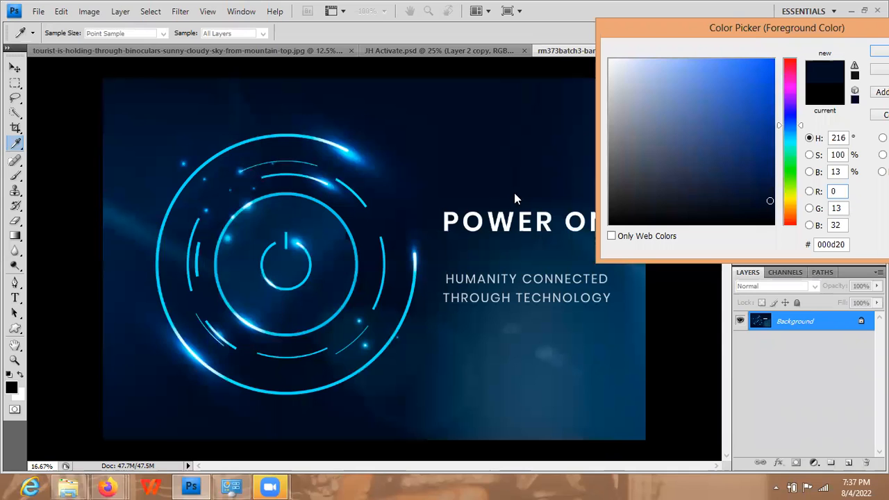
{"action": "key", "text": "Escape"}
{"action": "key", "text": "b"}
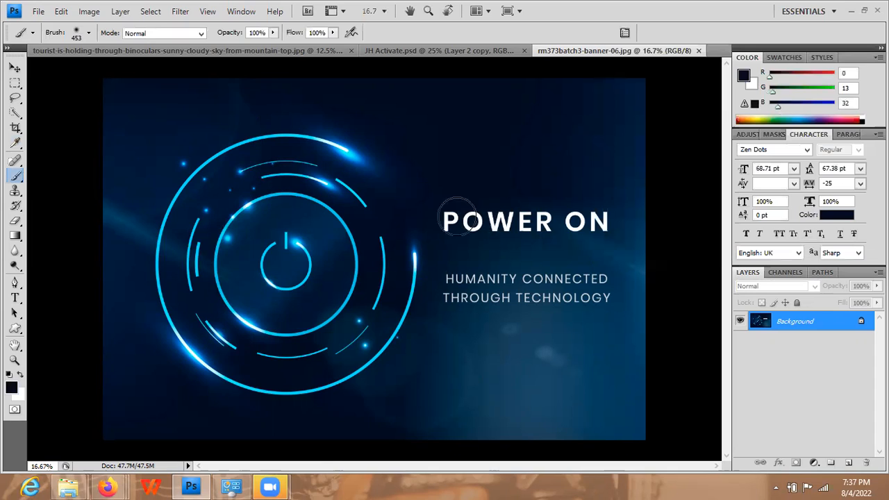
- Enlarge the soft brush to 764 px and paint over the POWER ON heading and the tagline beneath it
{"action": "left_click", "coordinate": [88, 33]}
{"action": "left_click_drag", "start_coordinate": [137, 70], "coordinate": [139, 70]}
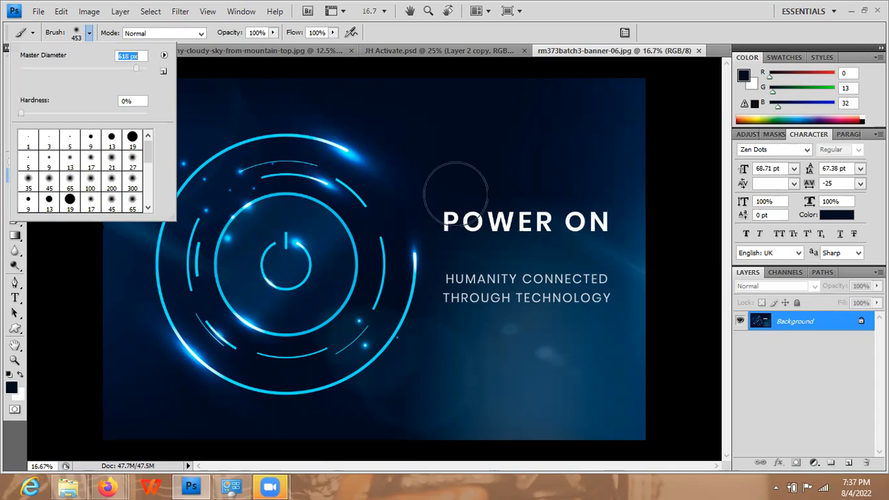
{"action": "left_click", "coordinate": [490, 266]}
{"action": "mouse_move", "coordinate": [490, 266]}
{"action": "left_mouse_down"}
{"action": "mouse_move", "coordinate": [476, 268]}
{"action": "mouse_move", "coordinate": [586, 240]}
{"action": "mouse_move", "coordinate": [597, 222]}
{"action": "mouse_move", "coordinate": [542, 223]}
{"action": "mouse_move", "coordinate": [473, 292]}
{"action": "mouse_move", "coordinate": [466, 250]}
{"action": "mouse_move", "coordinate": [476, 304]}
{"action": "left_mouse_up"}
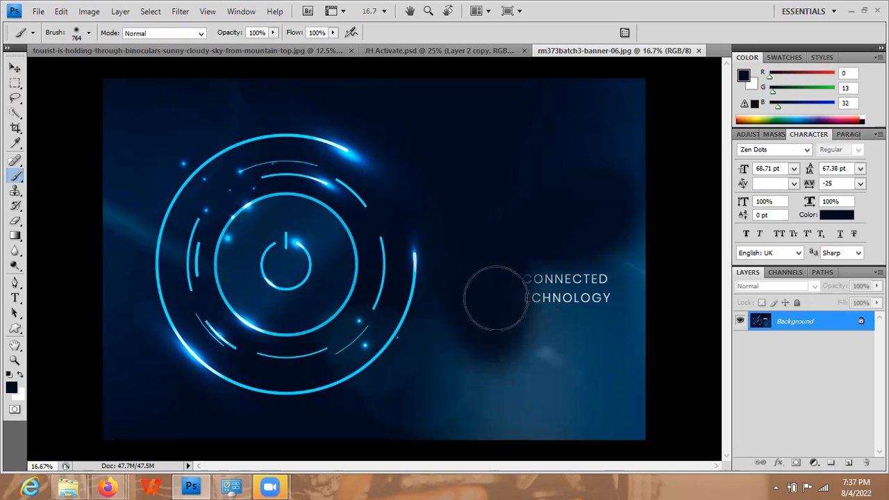
{"action": "left_click_drag", "start_coordinate": [625, 297], "coordinate": [600, 280]}
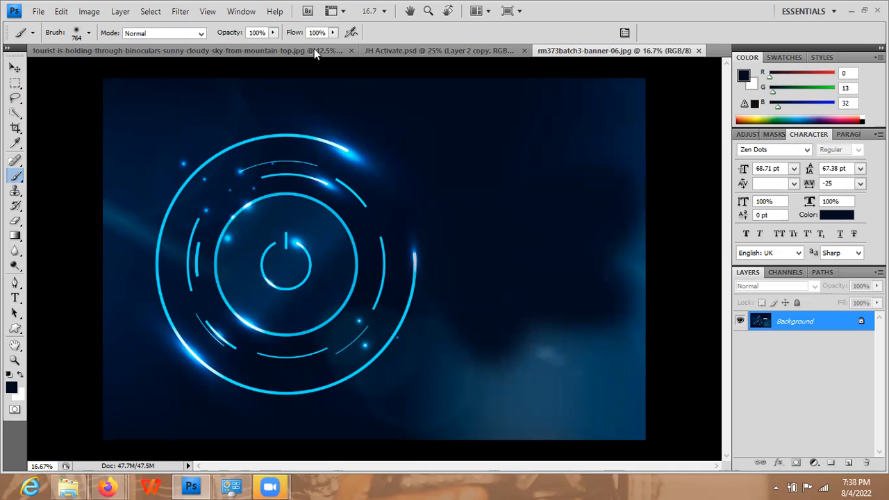
- Bring the retouched power-button picture into JH Activate.psd as a new layer with the Move tool
{"action": "left_click", "coordinate": [16, 67]}
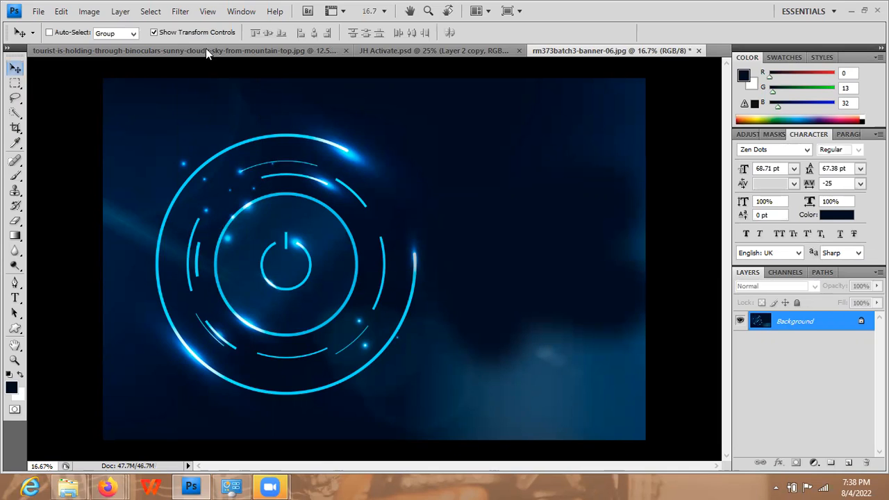
{"action": "key", "text": "shift+Up"}
{"action": "key", "text": "shift+Up"}
{"action": "key", "text": "shift+Up"}
{"action": "key", "text": "shift+Up"}
{"action": "key", "text": "shift+Up"}
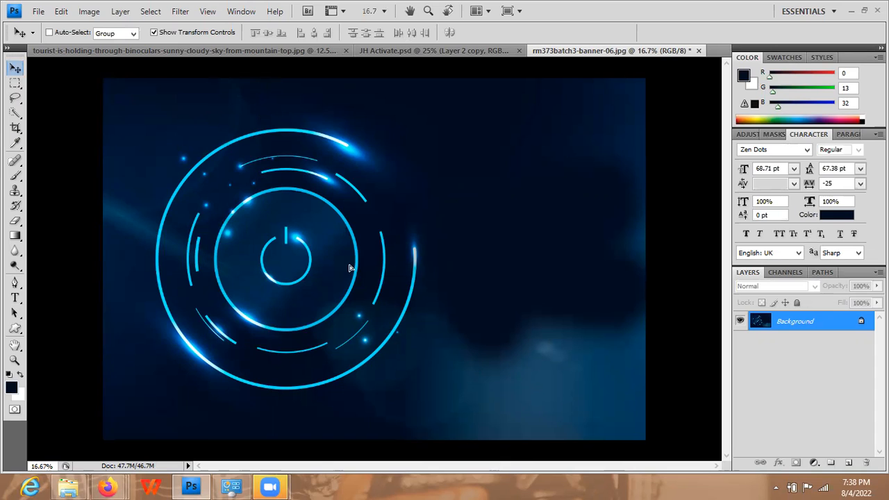
{"action": "key", "text": "ctrl+shift+Tab"}
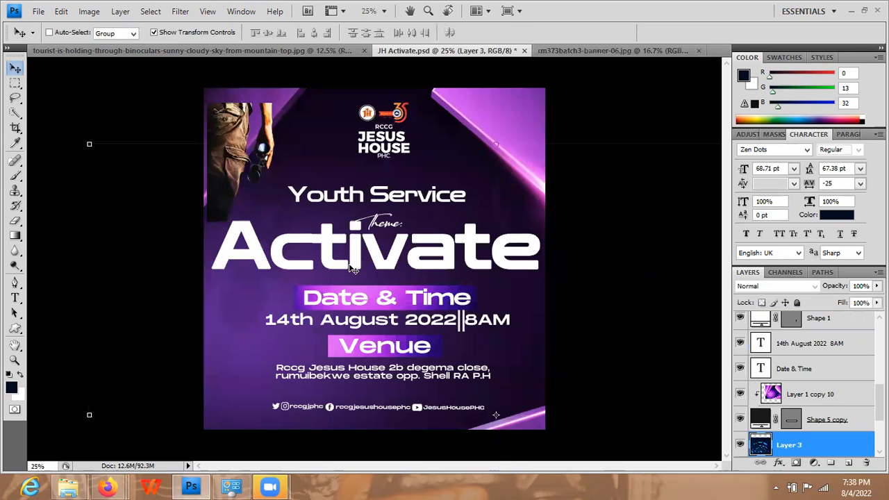
- Scale the power-button layer to 71.7% and position it so it covers the whole flyer
{"action": "left_click_drag", "start_coordinate": [87, 144], "coordinate": [258, 257]}
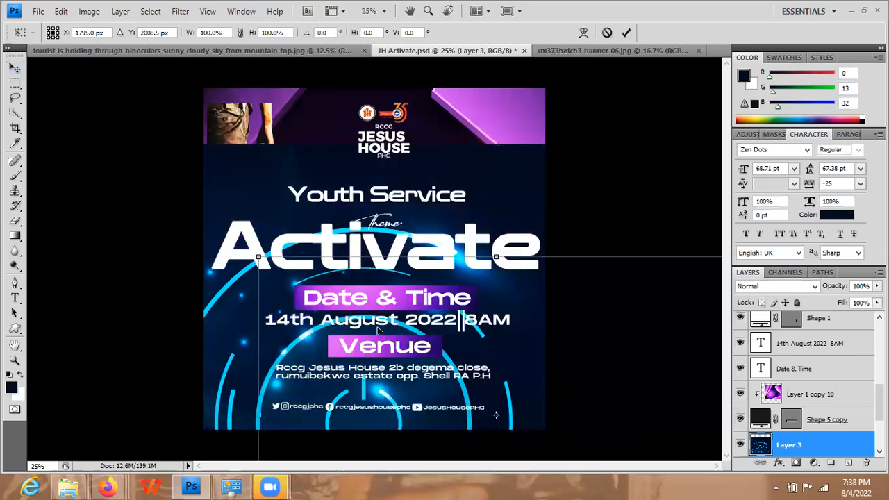
{"action": "left_click_drag", "start_coordinate": [384, 352], "coordinate": [268, 209]}
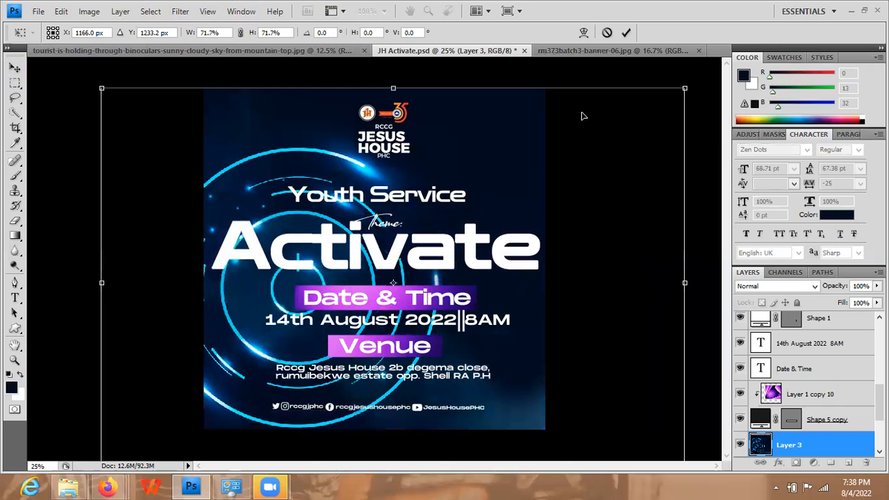
{"action": "key", "text": "Return"}
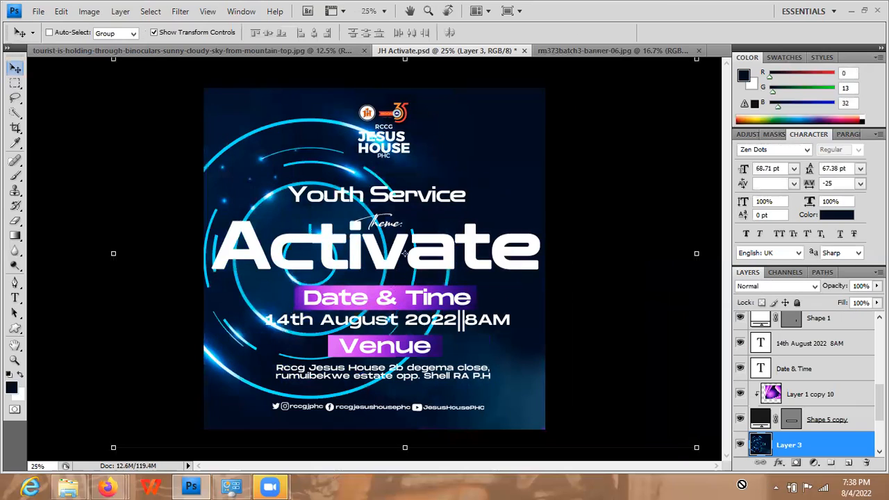
- Place the power-button layer directly above Layer 1, behind the tourist layers, and set its blend mode to Soft Light
{"action": "left_click_drag", "start_coordinate": [742, 484], "coordinate": [779, 412]}
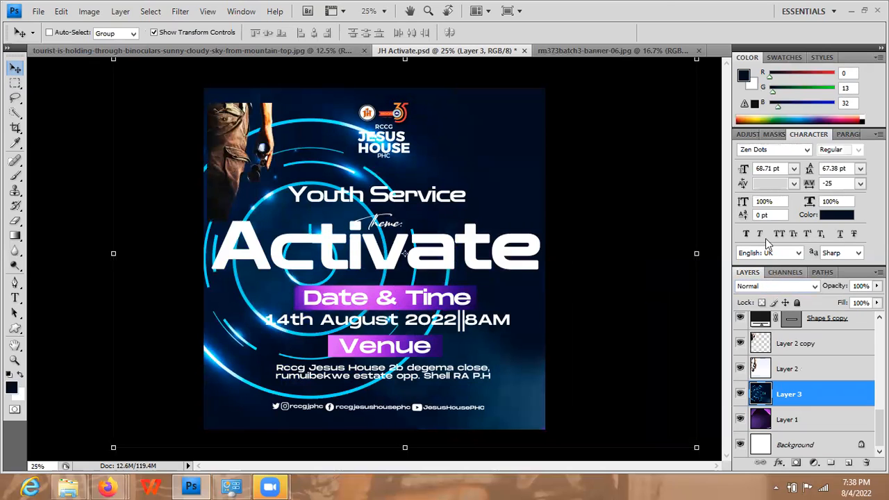
{"action": "left_click", "coordinate": [773, 286]}
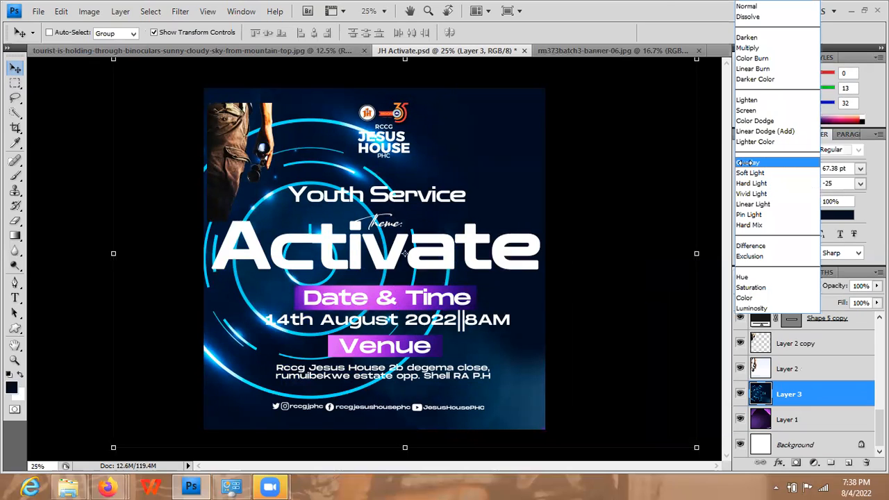
{"action": "left_click", "coordinate": [749, 163]}
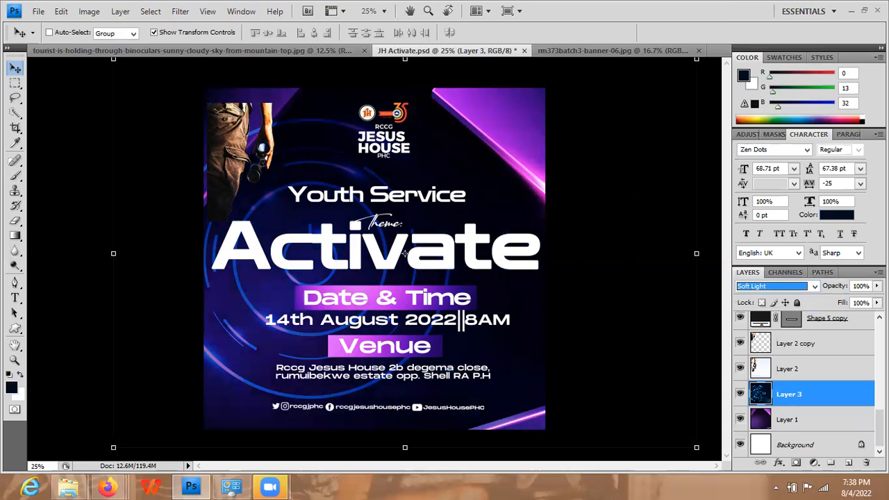
{"action": "left_click", "coordinate": [877, 303]}
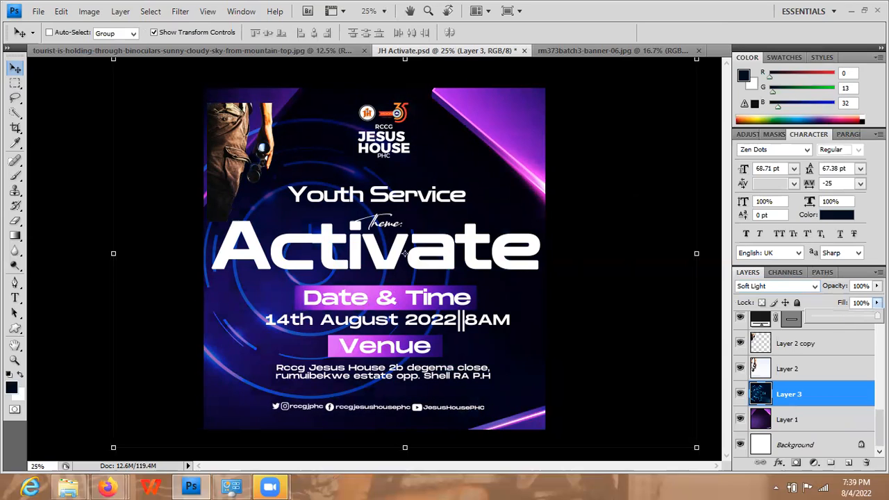
{"action": "key", "text": "ctrl+z"}
{"action": "left_click", "coordinate": [841, 312]}
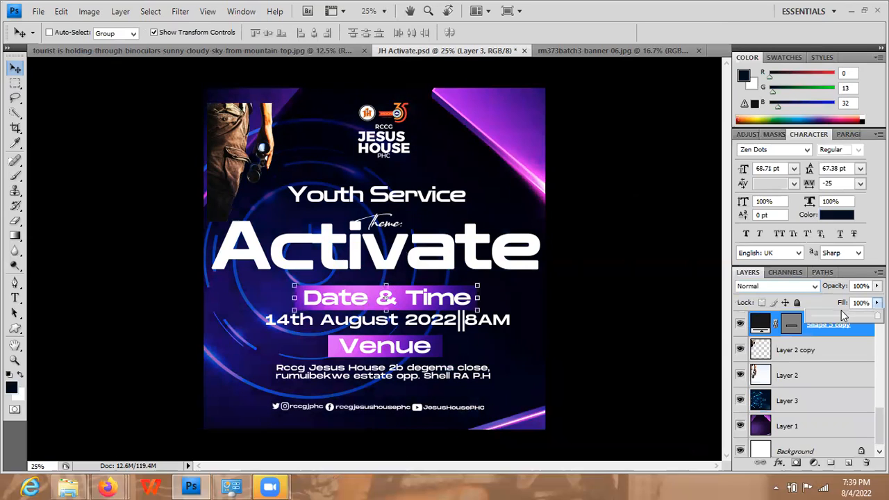
{"action": "left_click", "coordinate": [788, 402]}
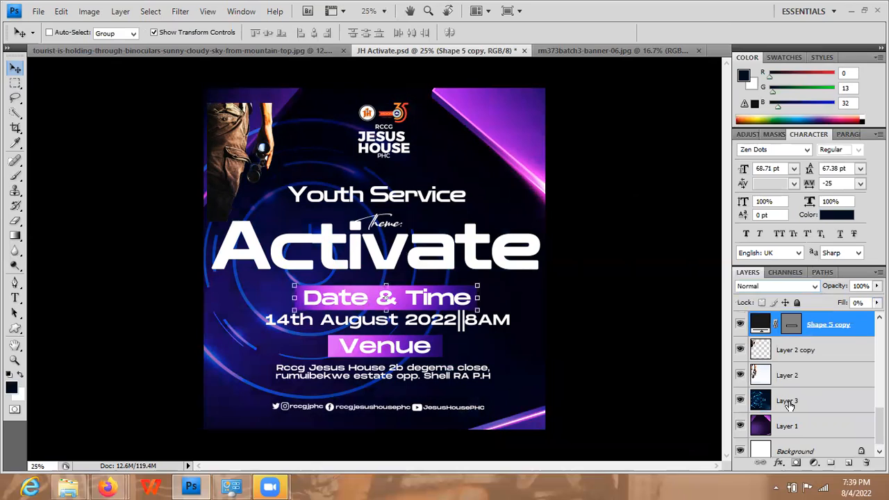
{"action": "left_click", "coordinate": [788, 403]}
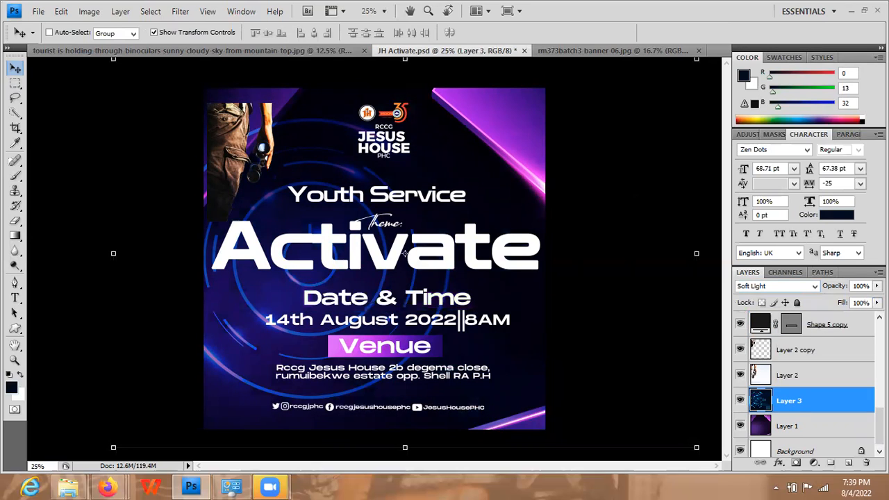
{"action": "left_click", "coordinate": [828, 325]}
{"action": "left_click", "coordinate": [877, 303]}
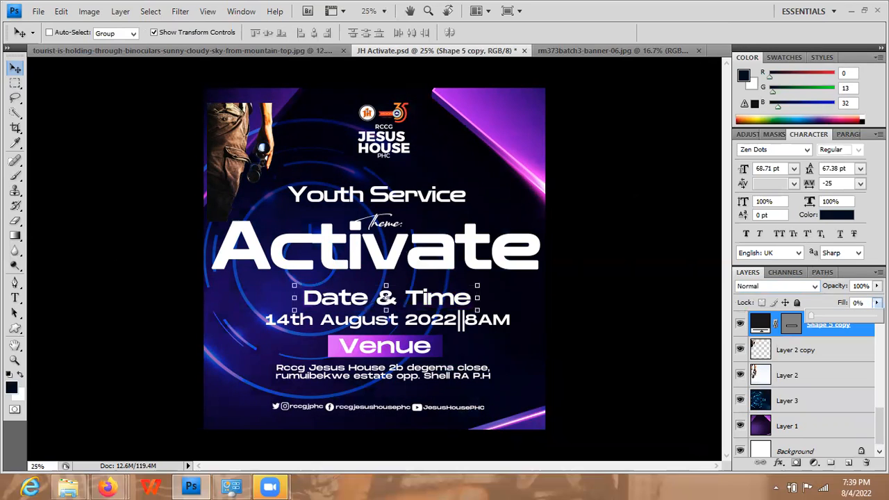
{"action": "scroll", "coordinate": [804, 383], "scroll_direction": "up", "scroll_amount": 1}
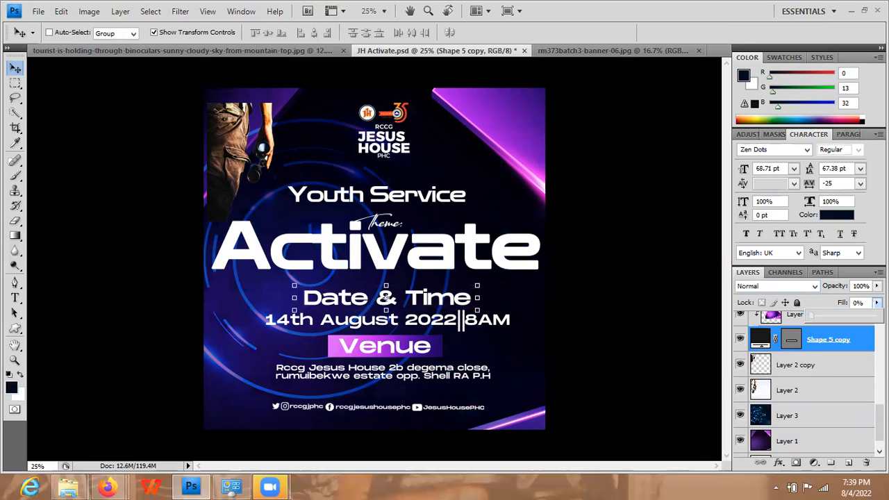
{"action": "left_click_drag", "start_coordinate": [811, 316], "coordinate": [877, 316]}
{"action": "key", "text": "alt+shift+f"}
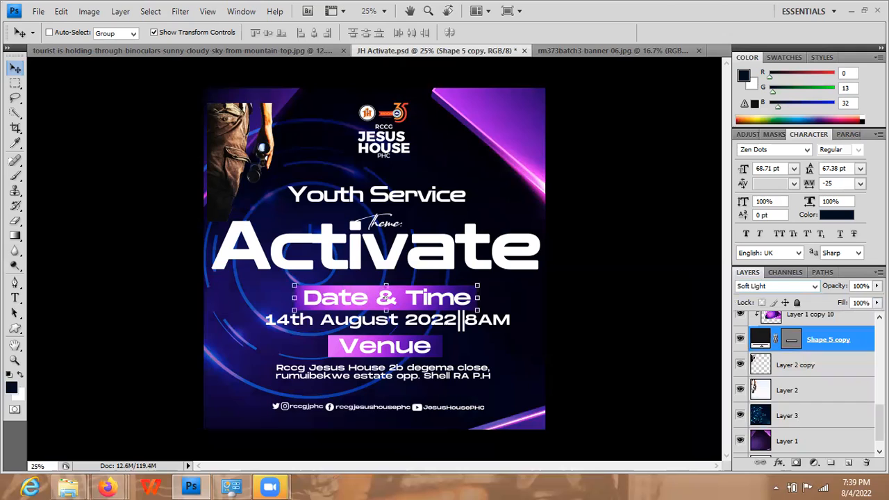
- Reduce the power-button layer, Layer 3, to 45% fill and 41% opacity
{"action": "left_click", "coordinate": [811, 415]}
{"action": "left_click", "coordinate": [877, 303]}
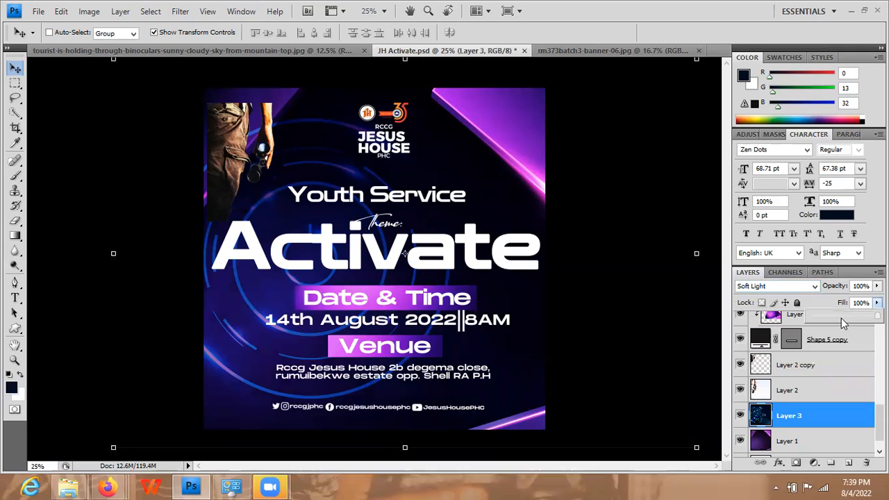
{"action": "left_click", "coordinate": [841, 317]}
{"action": "left_click", "coordinate": [877, 285]}
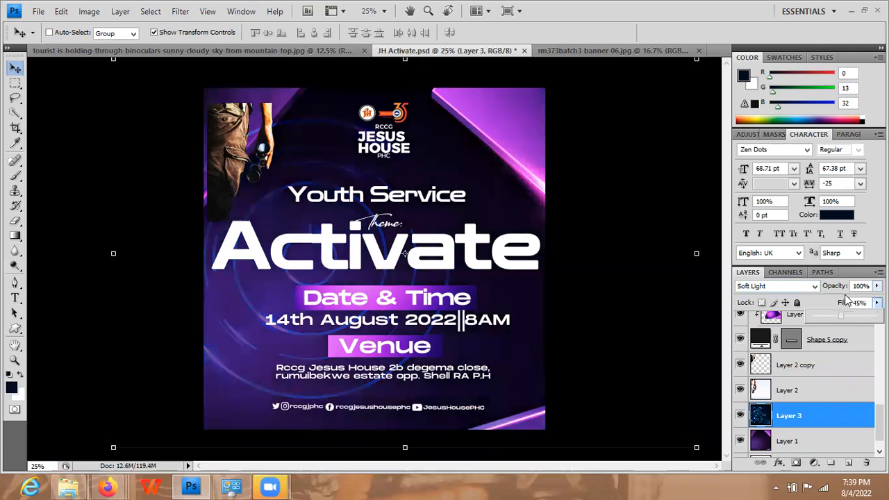
{"action": "left_click", "coordinate": [843, 295]}
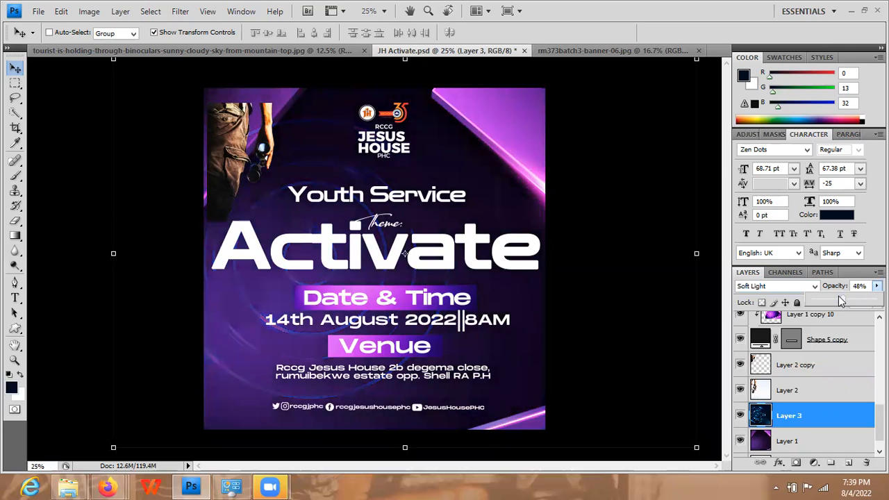
{"action": "scroll", "coordinate": [365, 183], "scroll_direction": "down", "scroll_amount": 7}
- Apply a Brightness/Contrast adjustment to the power-button layer, lowering its brightness slightly and raising its contrast strongly
{"action": "left_click", "coordinate": [89, 34]}
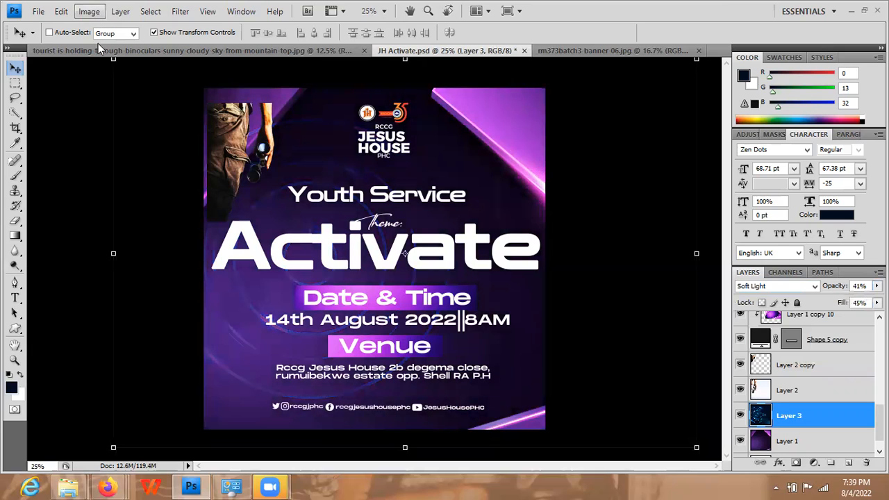
{"action": "mouse_move", "coordinate": [98, 44]}
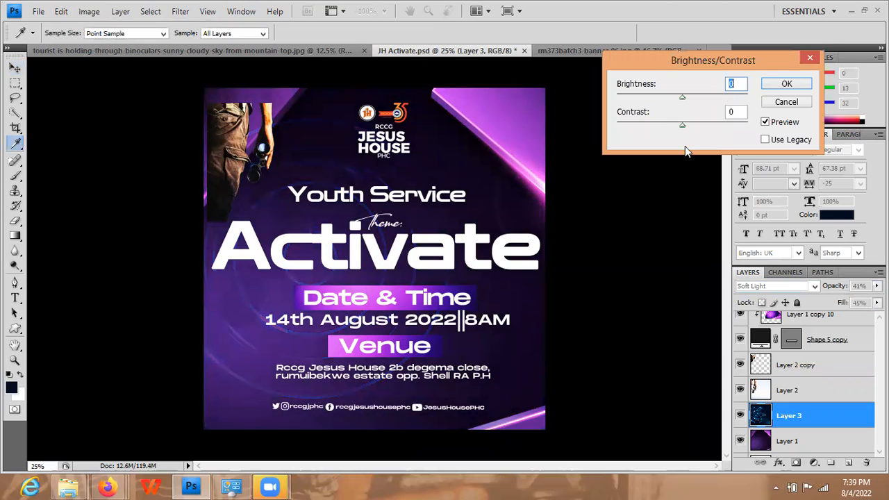
{"action": "left_click", "coordinate": [741, 126]}
{"action": "left_click", "coordinate": [670, 100]}
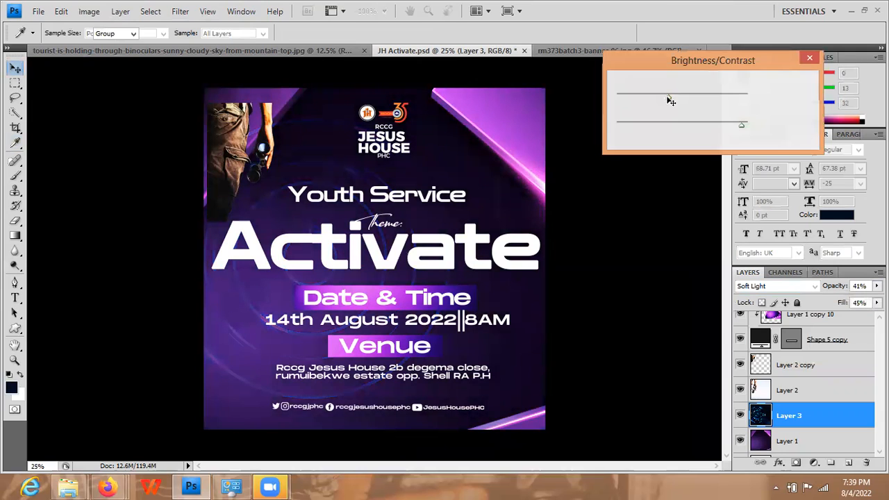
- Confirm the Brightness/Contrast adjustment on Layer 3 and delete Layer 2, the faint tourist overlay
{"action": "key", "text": "Return"}
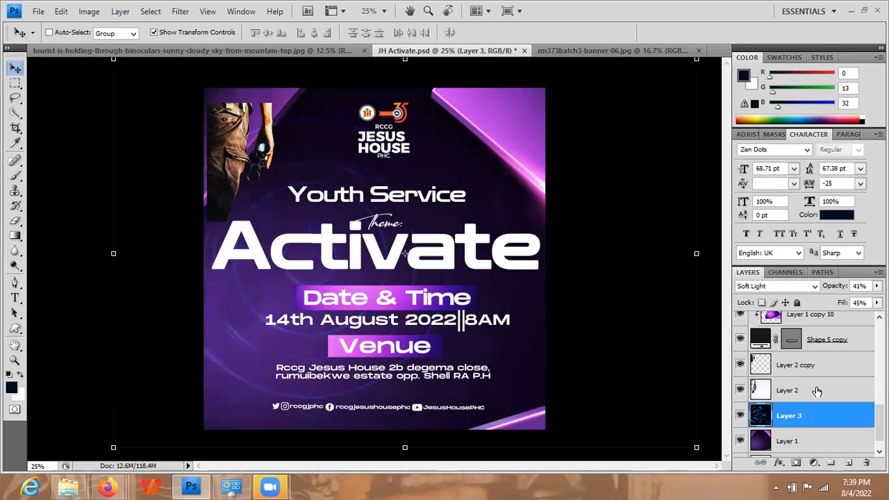
{"action": "left_click", "coordinate": [817, 391]}
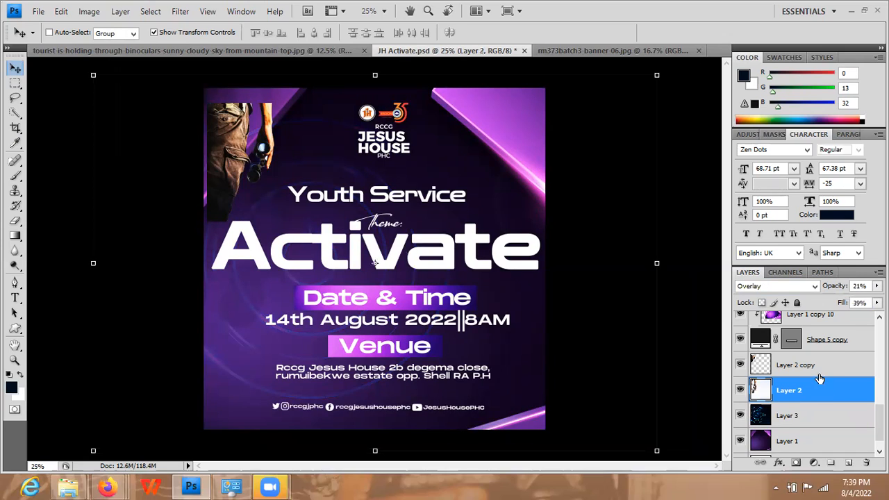
{"action": "key", "text": "shift+plus"}
{"action": "key", "text": "Delete"}
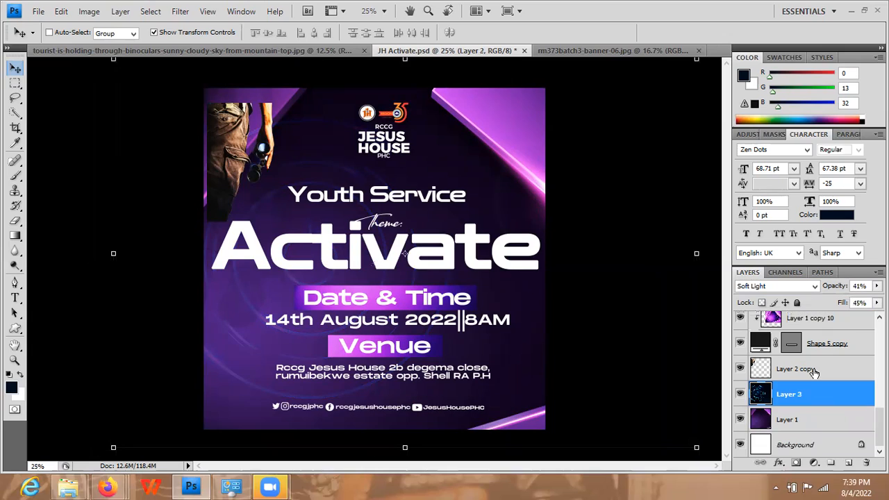
- Enlarge the tourist cut-out, Layer 2 copy, to about 170% and place it in the flyer's upper-left corner, partly beyond the canvas edge
{"action": "left_click", "coordinate": [814, 372]}
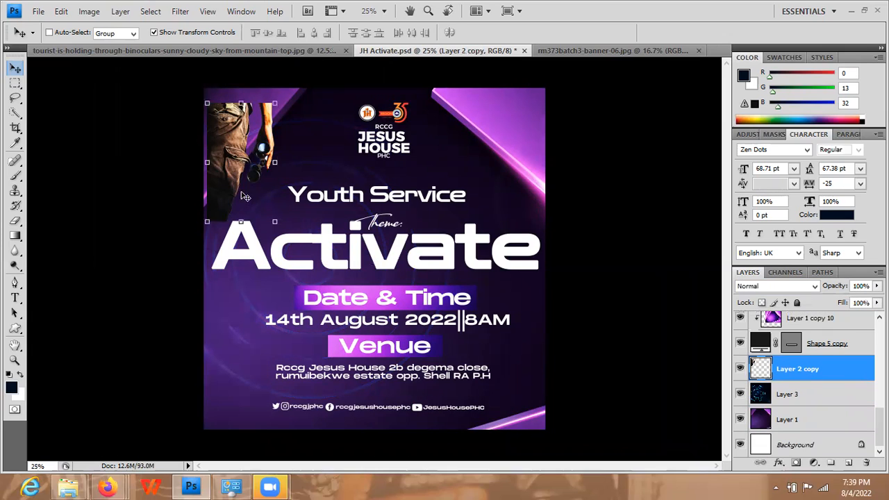
{"action": "left_click_drag", "start_coordinate": [237, 223], "coordinate": [237, 165]}
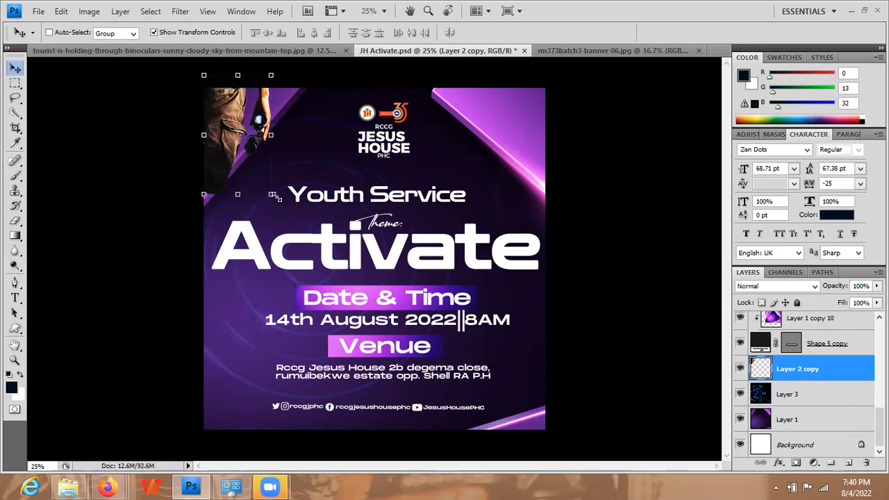
{"action": "left_click", "coordinate": [272, 194]}
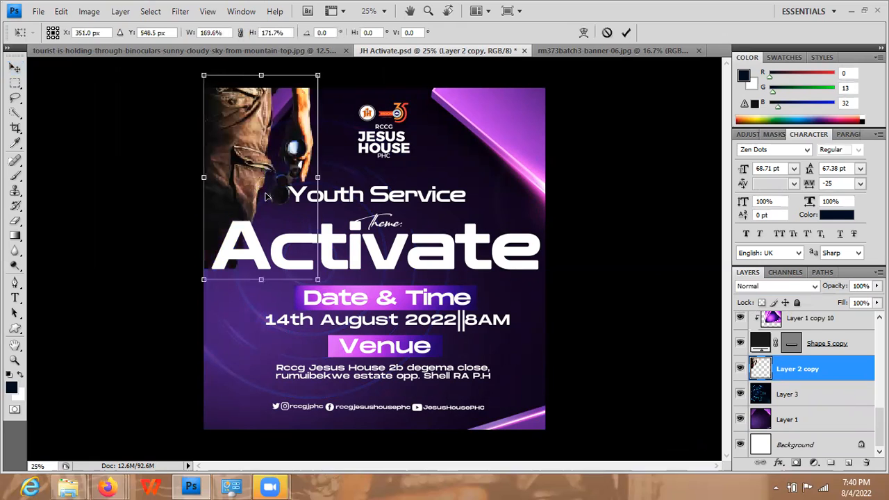
{"action": "left_click_drag", "start_coordinate": [241, 314], "coordinate": [186, 322]}
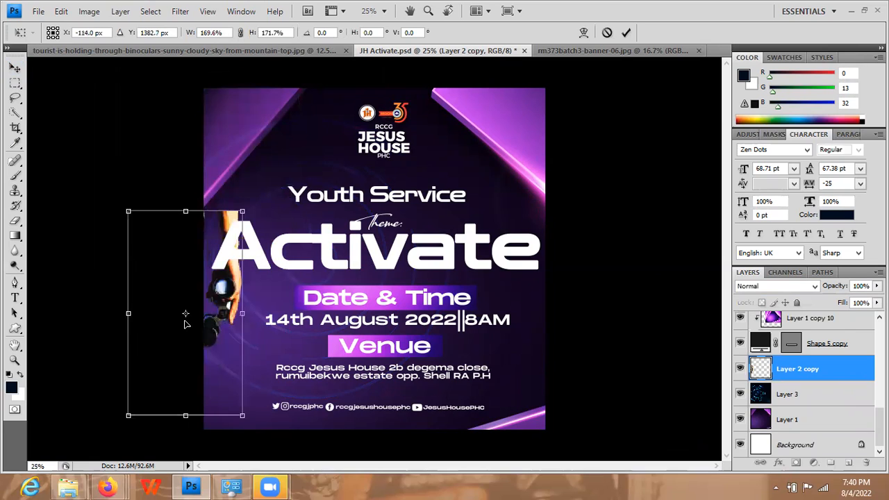
{"action": "left_click_drag", "start_coordinate": [219, 204], "coordinate": [216, 176]}
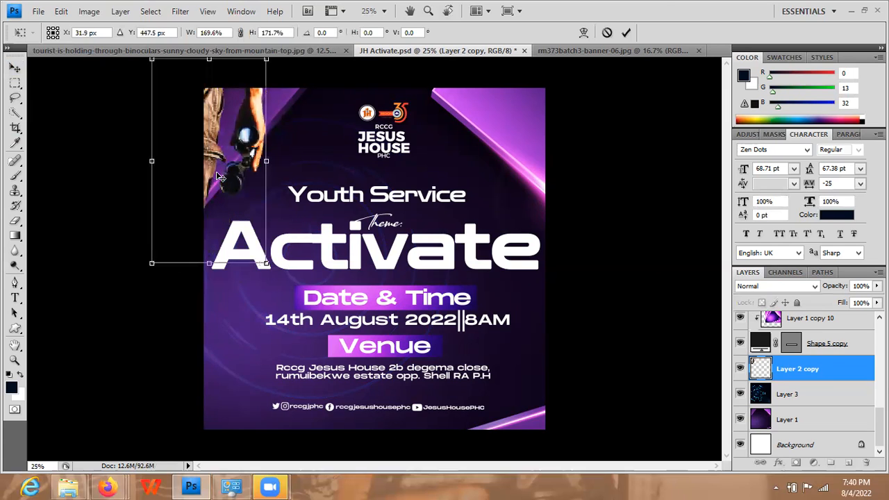
{"action": "key", "text": "Return"}
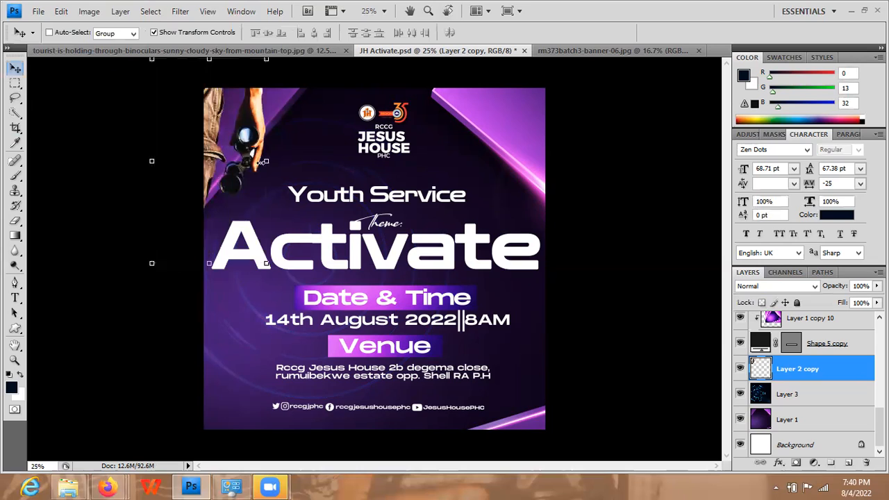
{"action": "key", "text": "ctrl+h"}
{"action": "left_click_drag", "start_coordinate": [252, 170], "coordinate": [263, 176]}
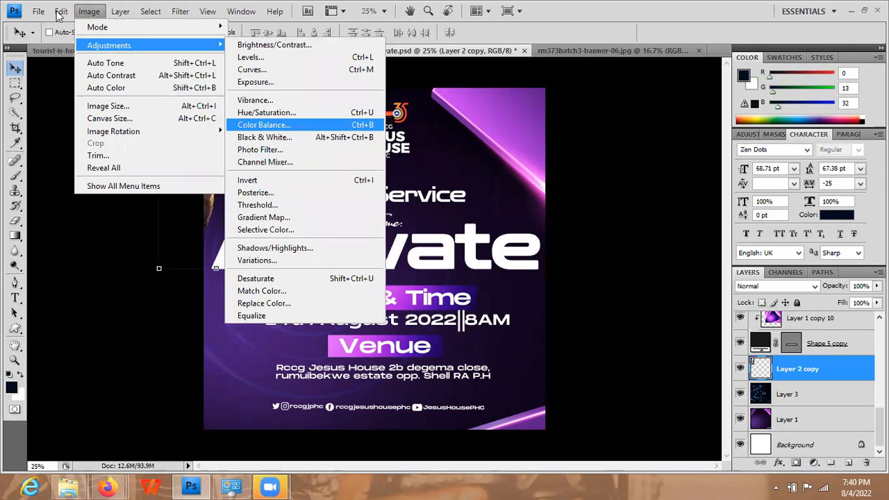
- Start a Photo Filter adjustment on the tourist cut-out with its density at 100%
{"action": "left_click", "coordinate": [105, 11]}
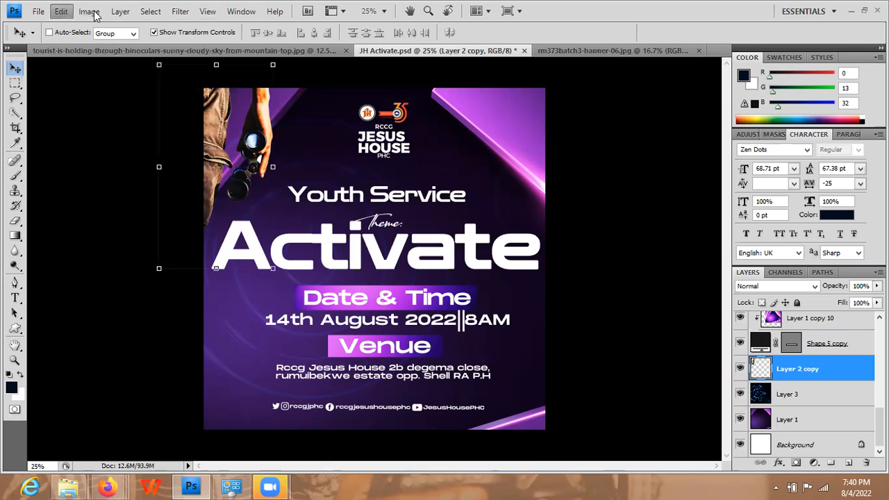
{"action": "left_click", "coordinate": [95, 12]}
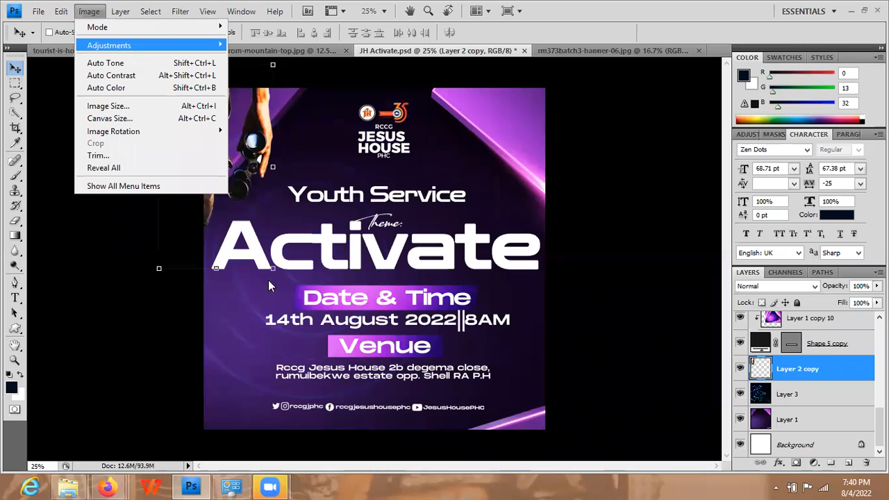
{"action": "left_click", "coordinate": [117, 45]}
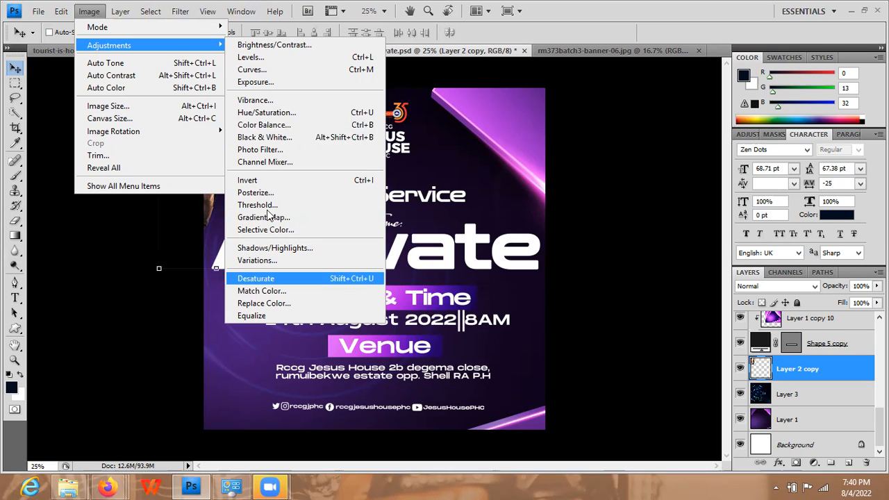
{"action": "left_click", "coordinate": [280, 151]}
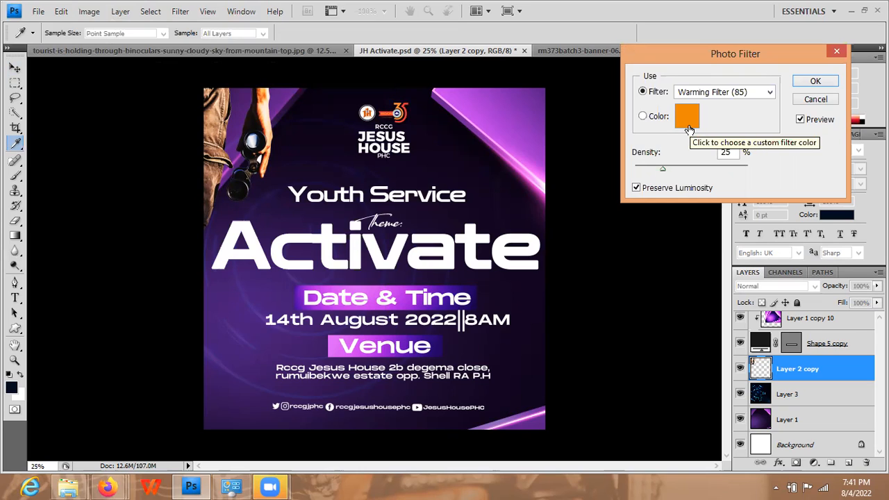
{"action": "left_click", "coordinate": [747, 168]}
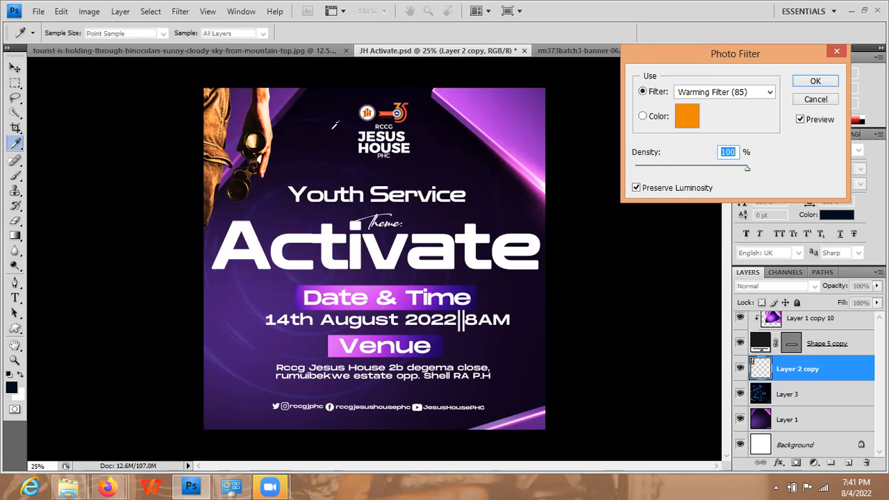
- Set the photo filter's custom colour to deep purple, 4e01b8, and apply it to the tourist cut-out
{"action": "left_click", "coordinate": [683, 122]}
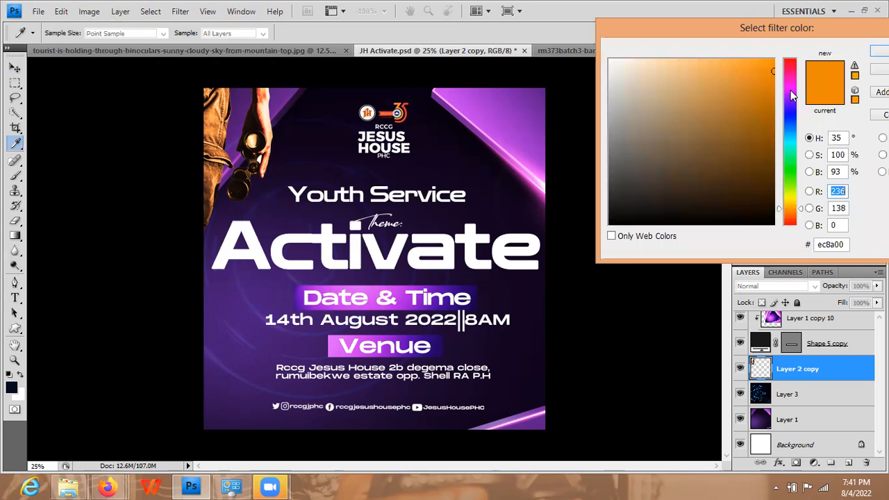
{"action": "left_click", "coordinate": [791, 87]}
{"action": "left_click", "coordinate": [790, 101]}
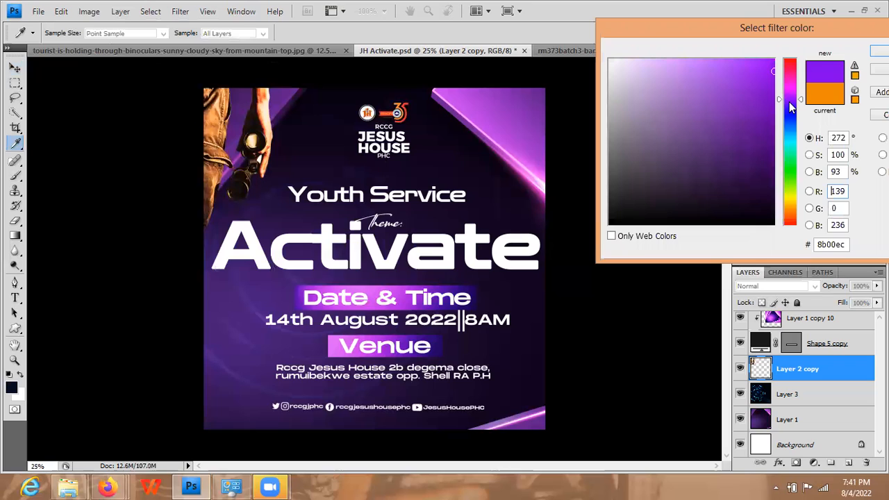
{"action": "left_click", "coordinate": [790, 103]}
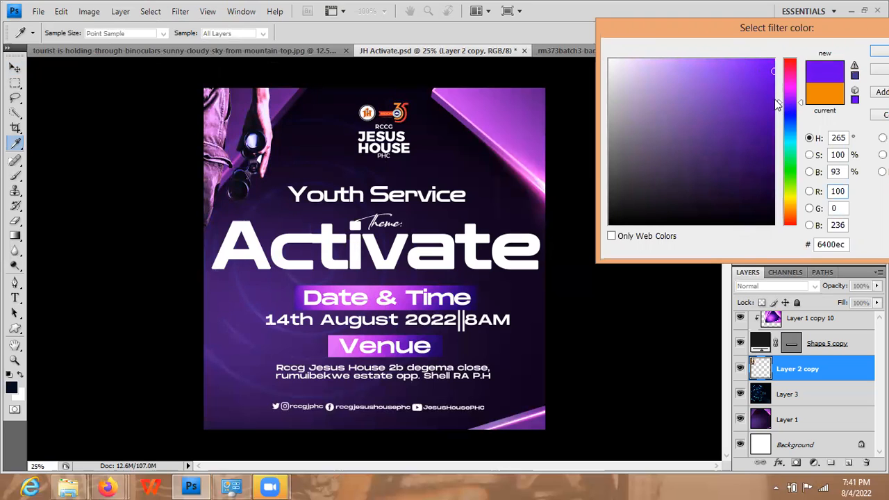
{"action": "left_click", "coordinate": [774, 104]}
{"action": "left_click_drag", "start_coordinate": [775, 104], "coordinate": [775, 105]}
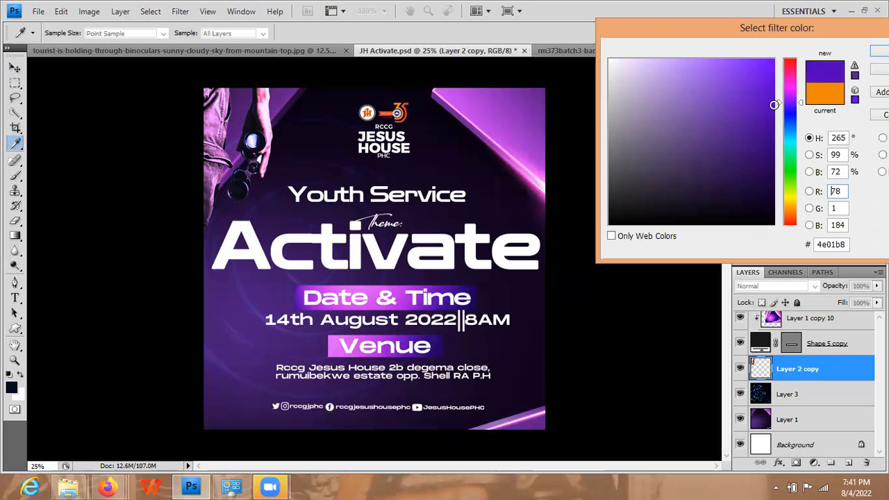
{"action": "key", "text": "Return"}
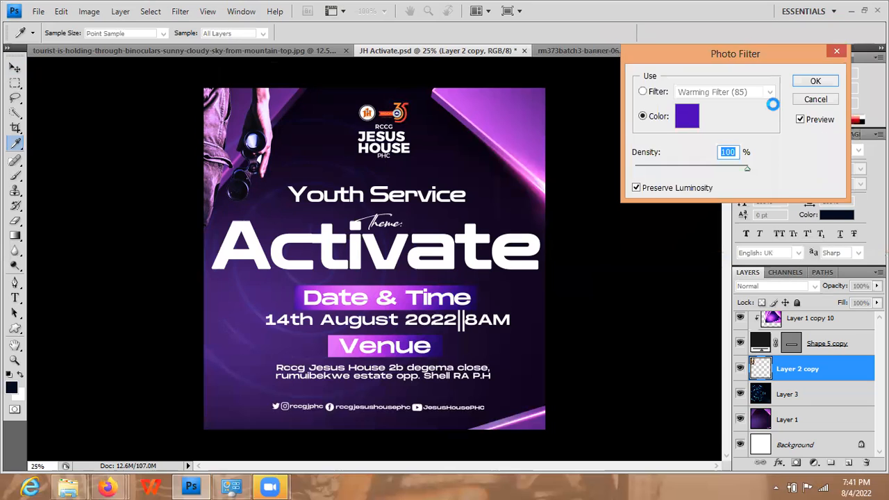
{"action": "key", "text": "Return"}
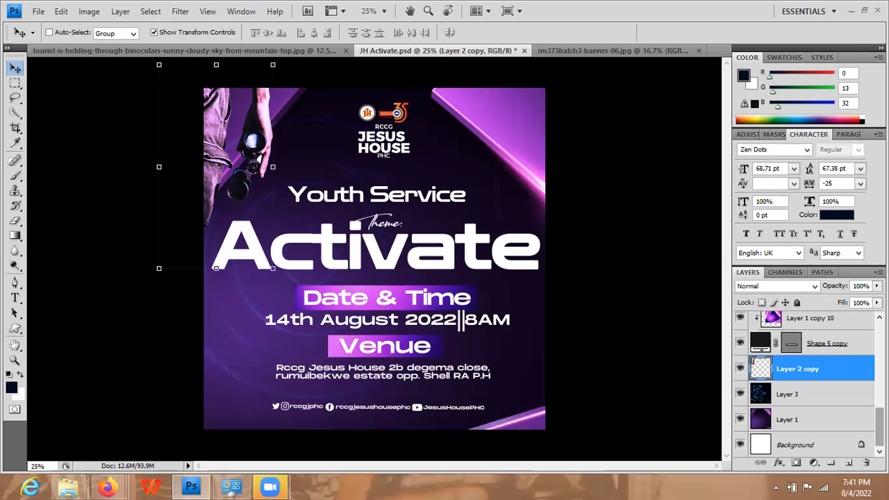
- Move the "Youth Service" line up slightly, and move the "Theme:" and "Activate" texts up together by a similar amount
{"action": "scroll", "coordinate": [830, 368], "scroll_direction": "up", "scroll_amount": 5}
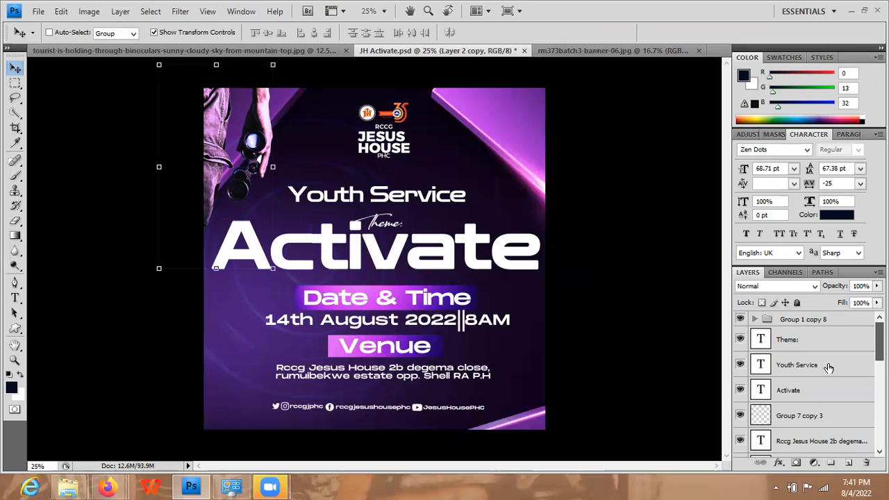
{"action": "left_click", "coordinate": [450, 203], "text": "ctrl"}
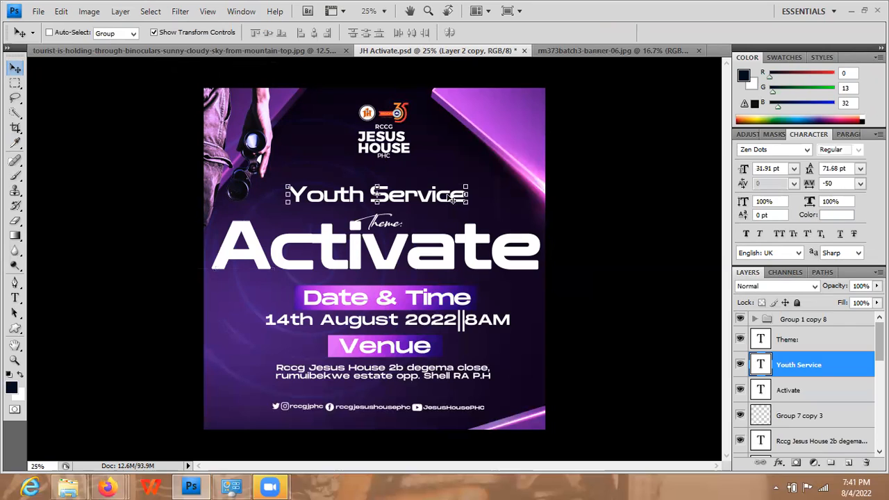
{"action": "left_click_drag", "start_coordinate": [451, 196], "coordinate": [446, 186]}
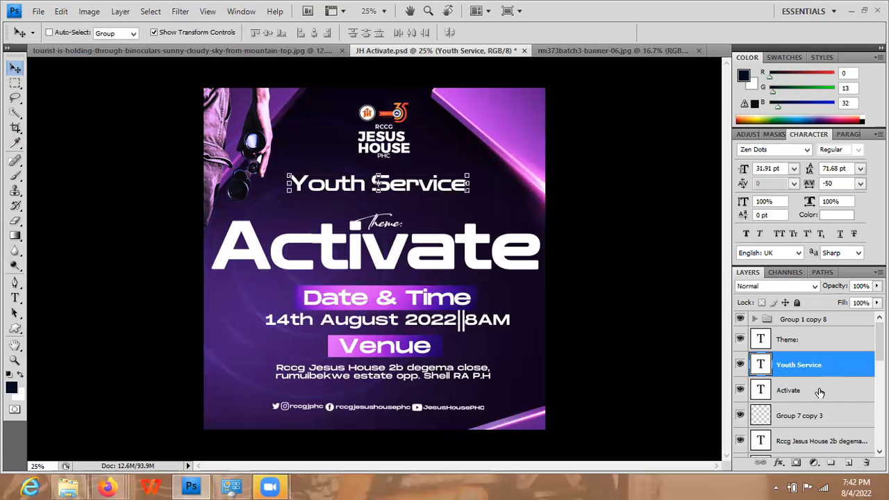
{"action": "key", "text": "alt+bracketright"}
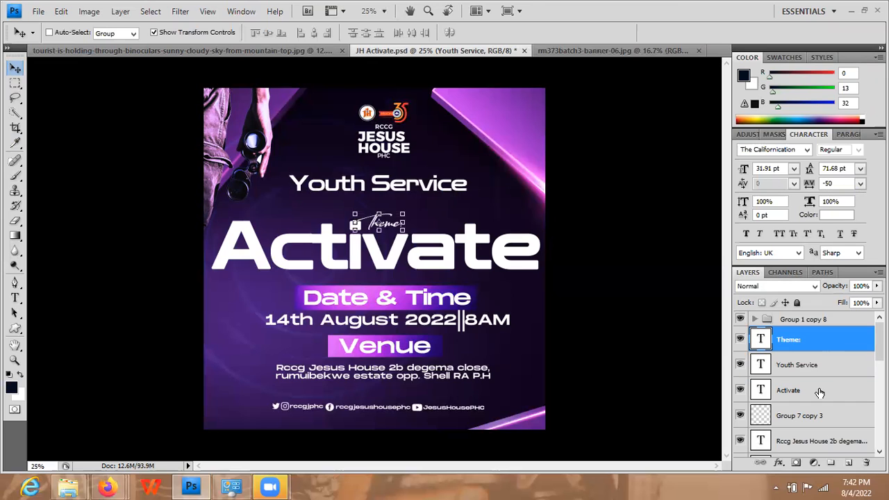
{"action": "left_click", "coordinate": [820, 393], "text": "ctrl"}
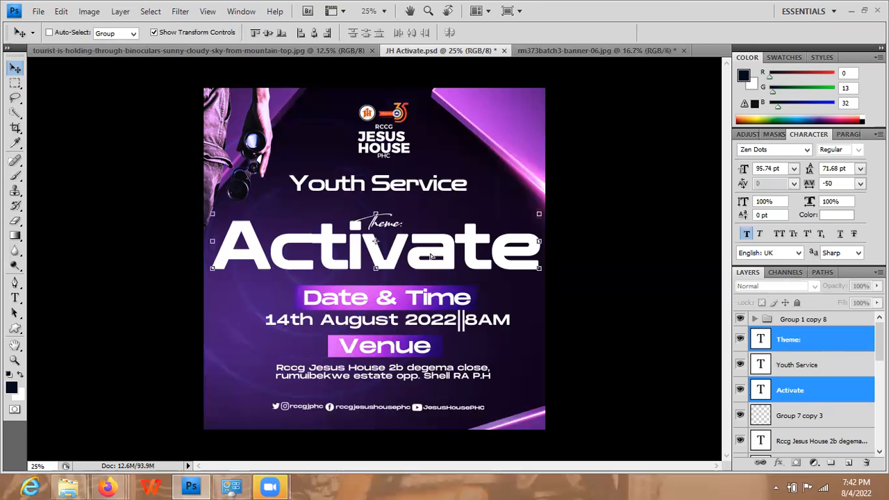
{"action": "left_click_drag", "start_coordinate": [431, 256], "coordinate": [431, 245]}
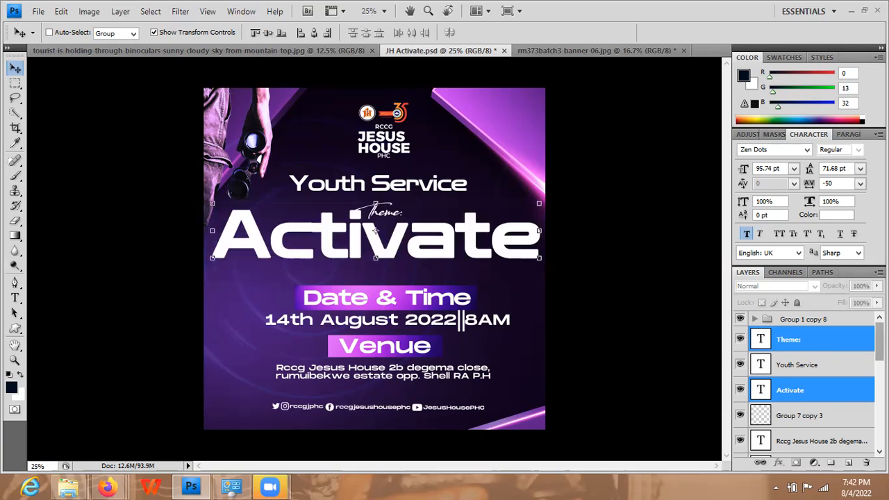
- Move the "Date & Time" heading up together with its gradient bar, layers Layer 1 copy 10 and Shape 5 copy
{"action": "scroll", "coordinate": [812, 368], "scroll_direction": "down", "scroll_amount": 5}
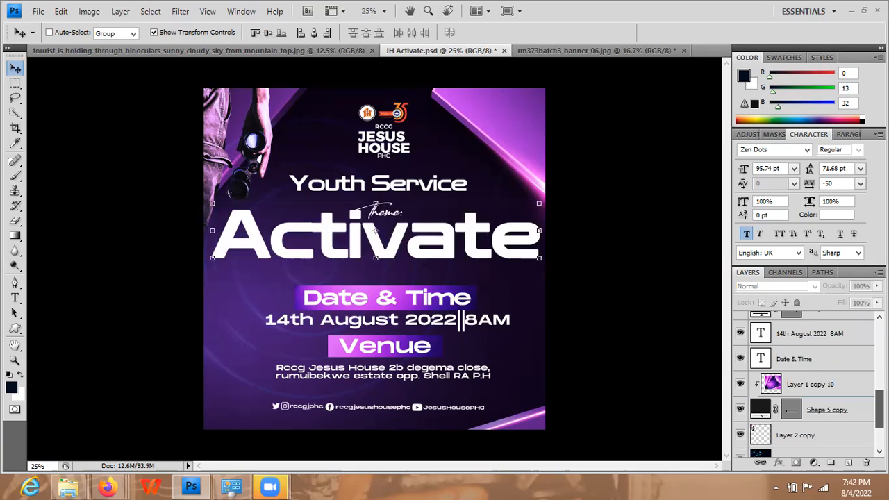
{"action": "left_click", "coordinate": [816, 360]}
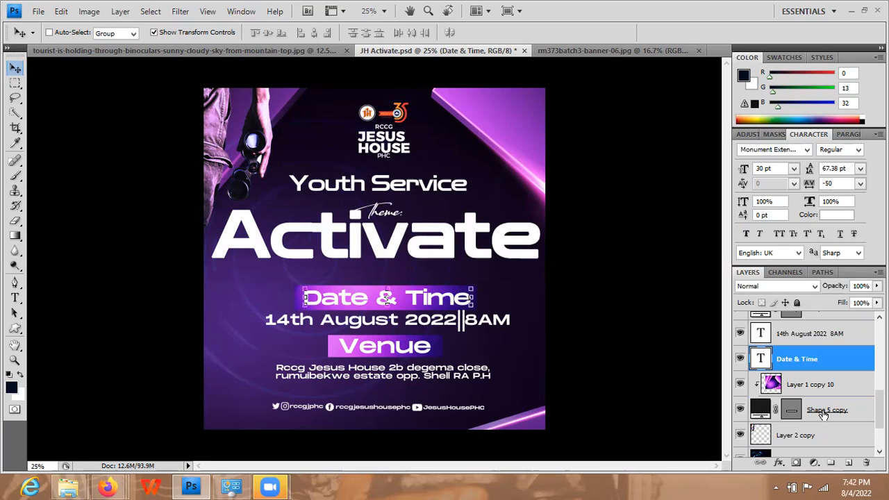
{"action": "left_click", "coordinate": [823, 411], "text": "shift"}
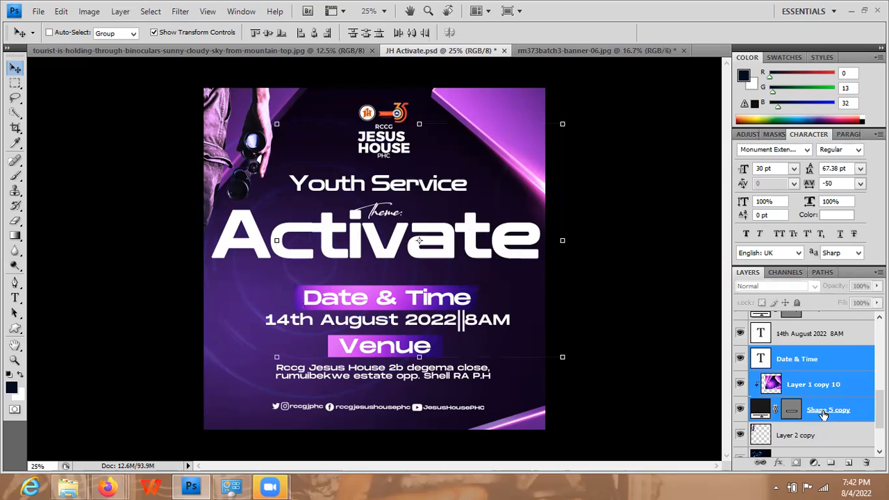
{"action": "left_click", "coordinate": [824, 413]}
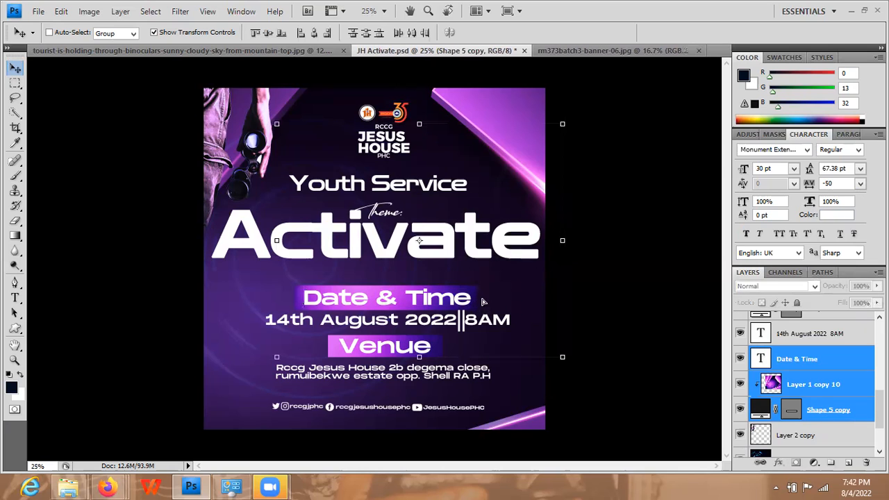
{"action": "key", "text": "shift+Up"}
{"action": "key", "text": "shift+Up"}
{"action": "key", "text": "shift+Up"}
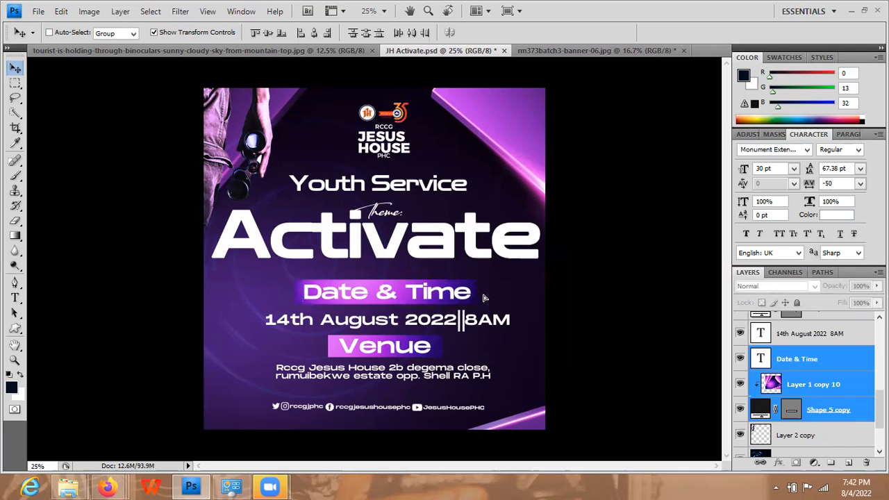
{"action": "key", "text": "shift+Up"}
{"action": "key", "text": "shift+Up"}
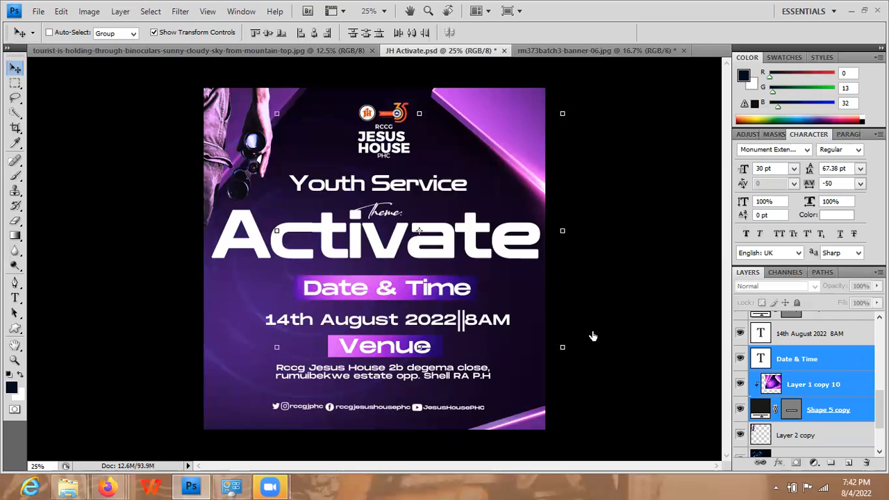
- Move the "14th August 2022 8AM" line slightly up and left together with its divider bars, layers Shape 1 and Shape 1 copy
{"action": "left_click", "coordinate": [486, 330], "text": "ctrl"}
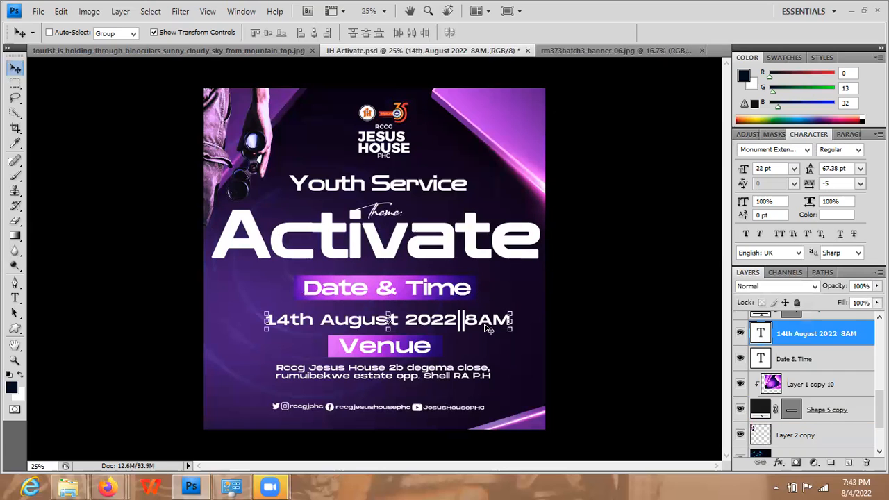
{"action": "key", "text": "Right"}
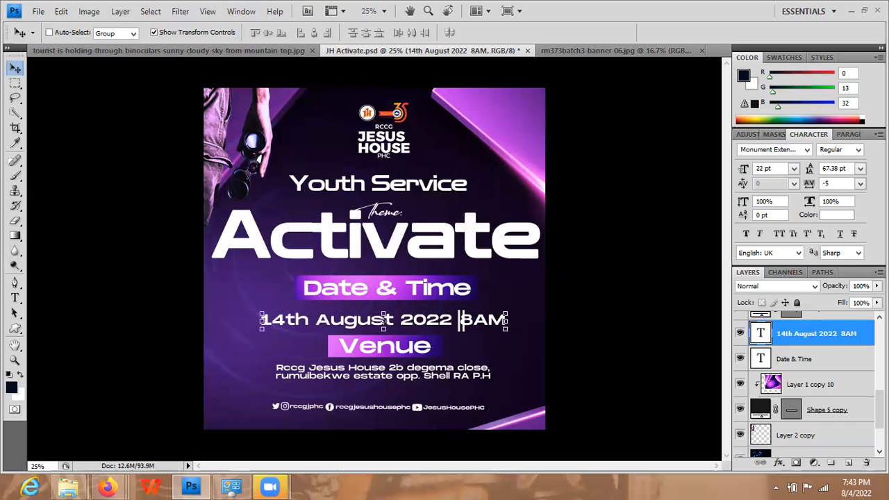
{"action": "key", "text": "shift+Right"}
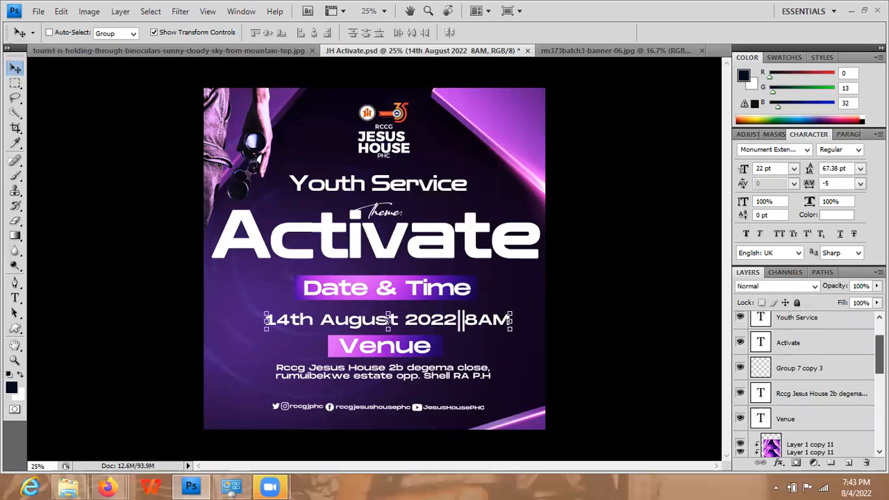
{"action": "scroll", "coordinate": [809, 384], "scroll_direction": "up", "scroll_amount": 1}
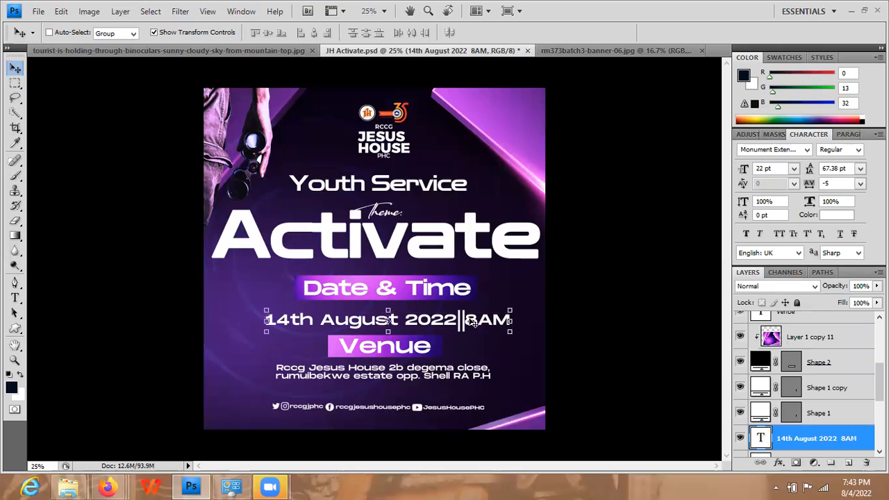
{"action": "key", "text": "alt+shift+]"}
{"action": "key", "text": "alt+shift+]"}
{"action": "left_click_drag", "start_coordinate": [471, 320], "coordinate": [464, 317]}
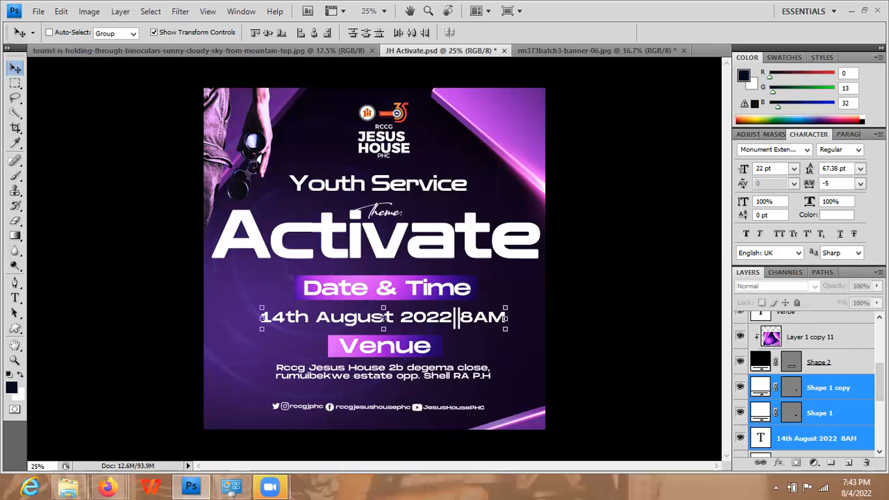
- Move the "Venue" heading slightly up and left together with its gradient bar, layers Layer 1 copy 11 and Shape 2
{"action": "scroll", "coordinate": [817, 411], "scroll_direction": "up", "scroll_amount": 2}
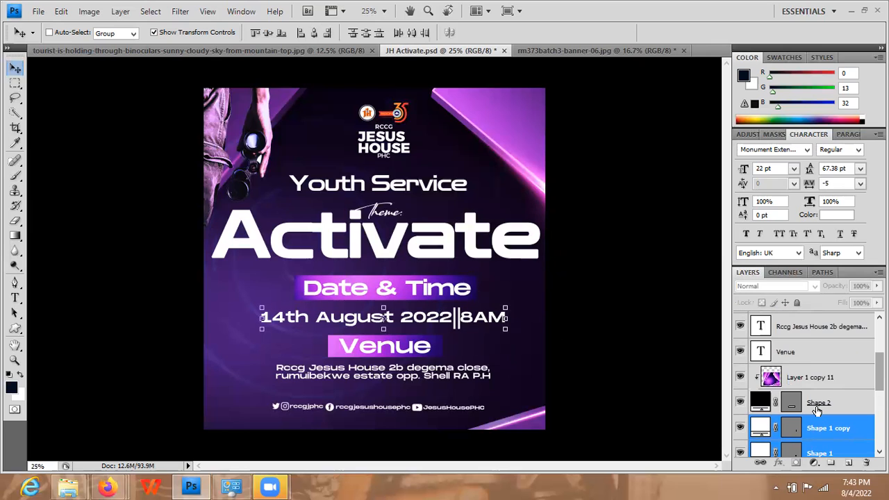
{"action": "left_click", "coordinate": [817, 408]}
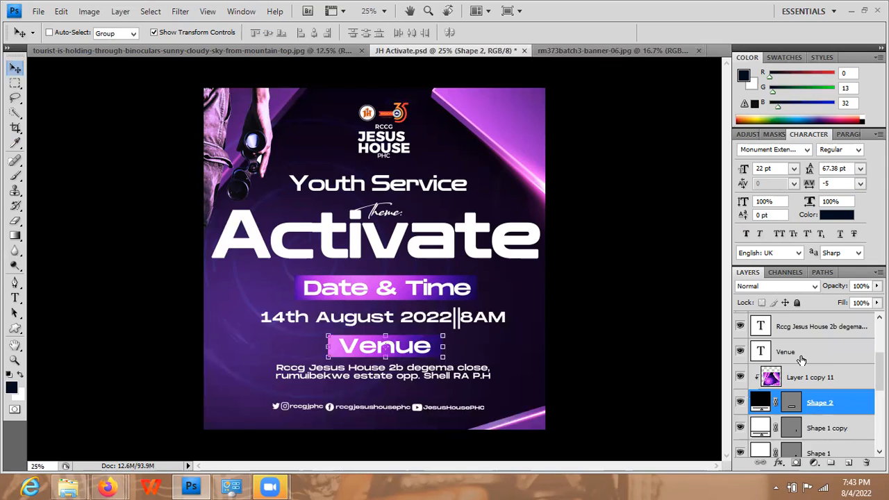
{"action": "left_click", "coordinate": [801, 360], "text": "shift"}
{"action": "key", "text": "shift+Left"}
{"action": "key", "text": "shift+Left"}
{"action": "key", "text": "Up"}
{"action": "key", "text": "Up"}
{"action": "key", "text": "Up"}
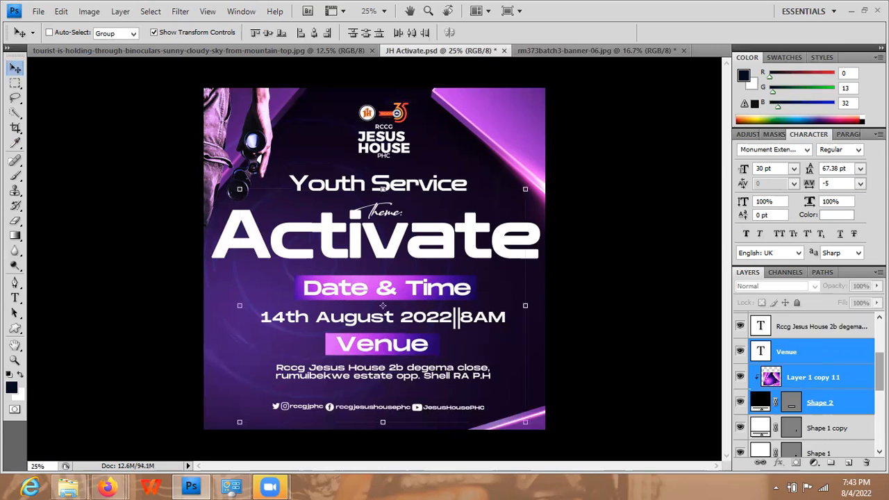
- Nudge the venue address text slightly up and right beneath the "Venue" heading
{"action": "scroll", "coordinate": [811, 347], "scroll_direction": "up", "scroll_amount": 1}
{"action": "left_click", "coordinate": [811, 348]}
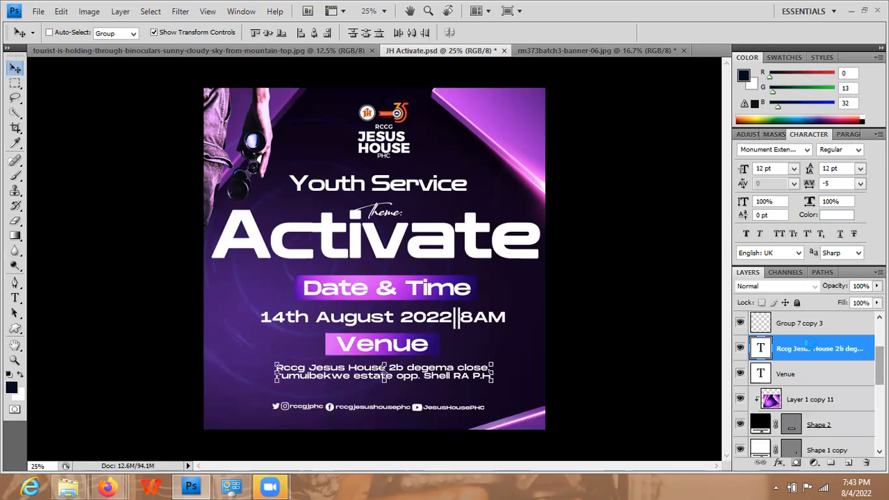
{"action": "left_click_drag", "start_coordinate": [384, 375], "coordinate": [385, 375]}
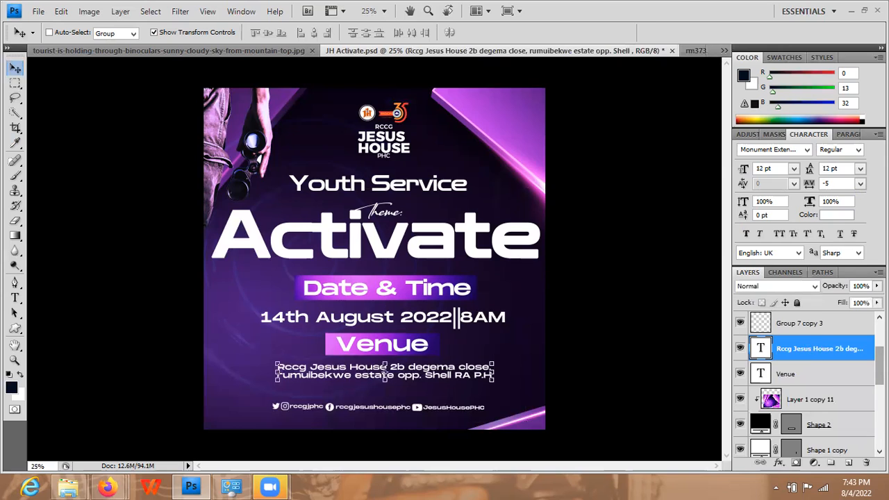
- Apply a Brightness/Contrast adjustment to the background artwork on Layer 1, with brightness -12 and contrast 86
{"action": "scroll", "coordinate": [803, 431], "scroll_direction": "down", "scroll_amount": 10}
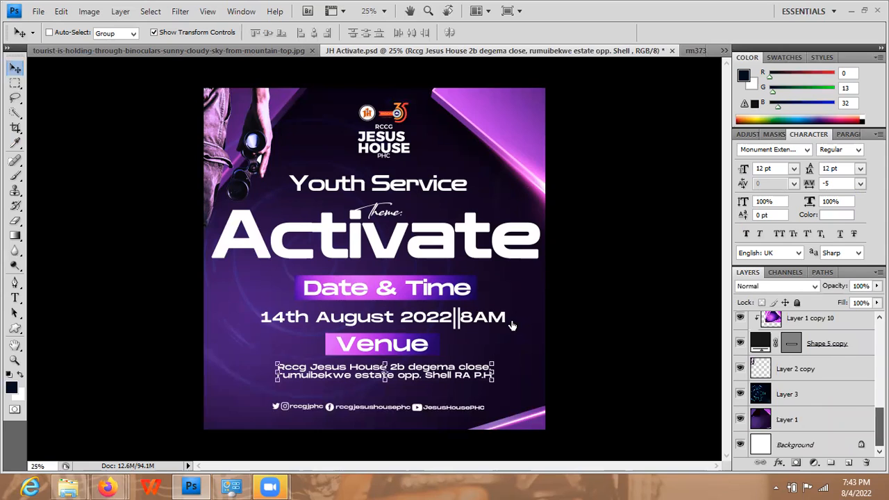
{"action": "left_click", "coordinate": [235, 154], "text": "ctrl"}
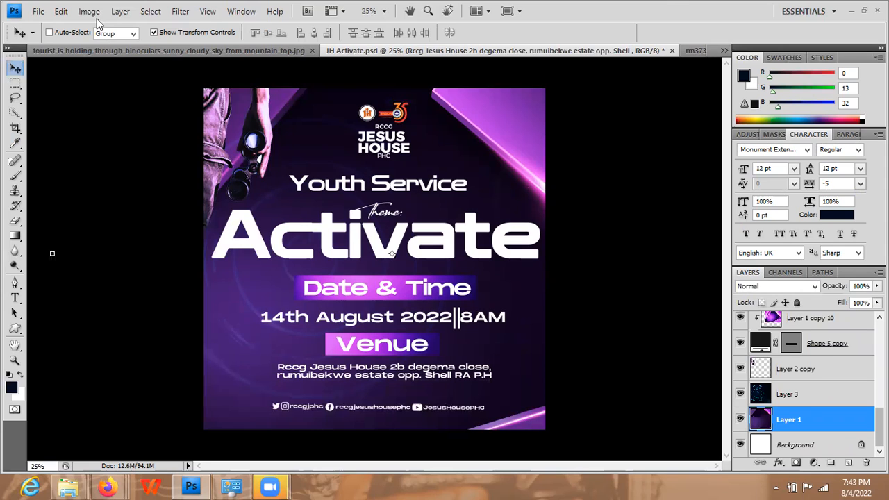
{"action": "left_click", "coordinate": [267, 57]}
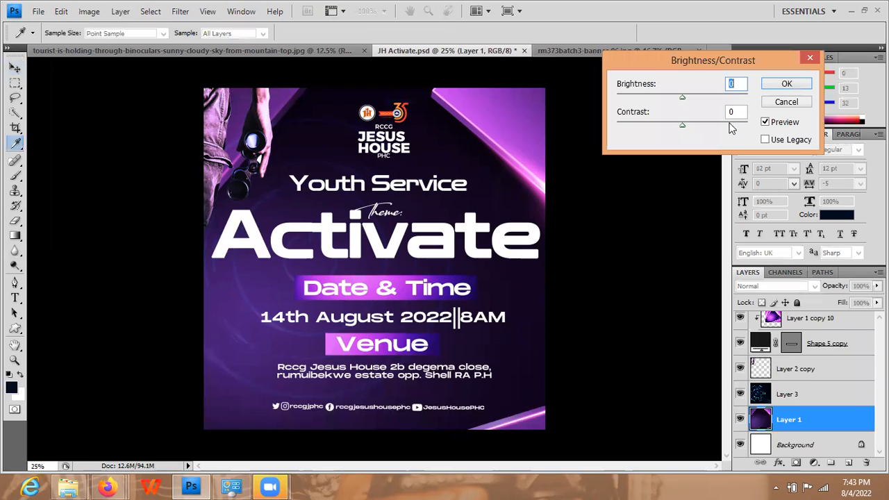
{"action": "left_click", "coordinate": [729, 125]}
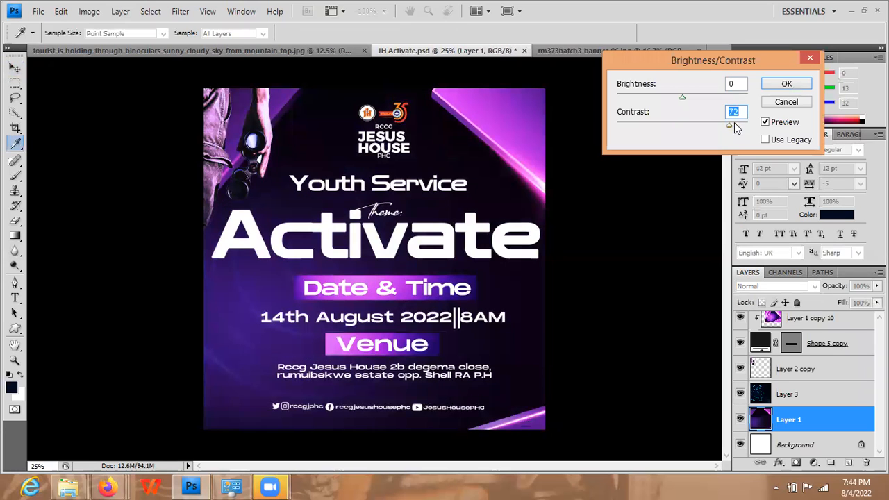
{"action": "left_click_drag", "start_coordinate": [738, 123], "coordinate": [740, 123]}
{"action": "left_click_drag", "start_coordinate": [681, 95], "coordinate": [677, 98]}
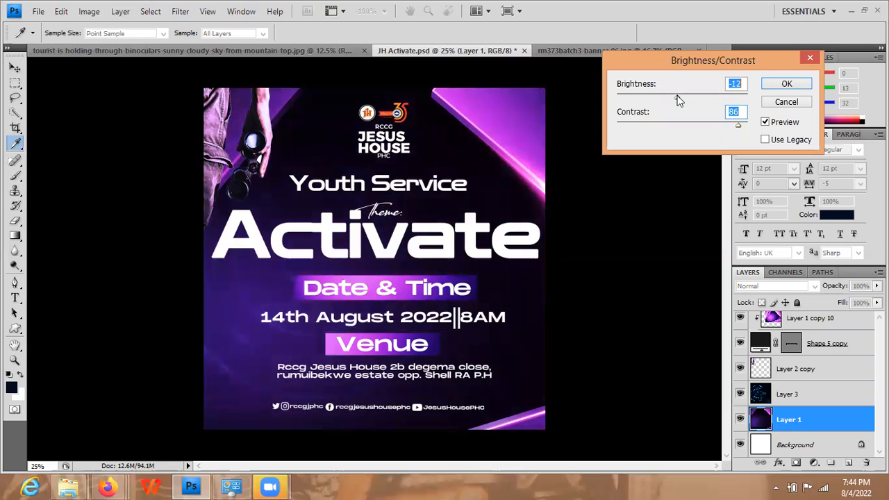
{"action": "key", "text": "Return"}
{"action": "key", "text": "v"}
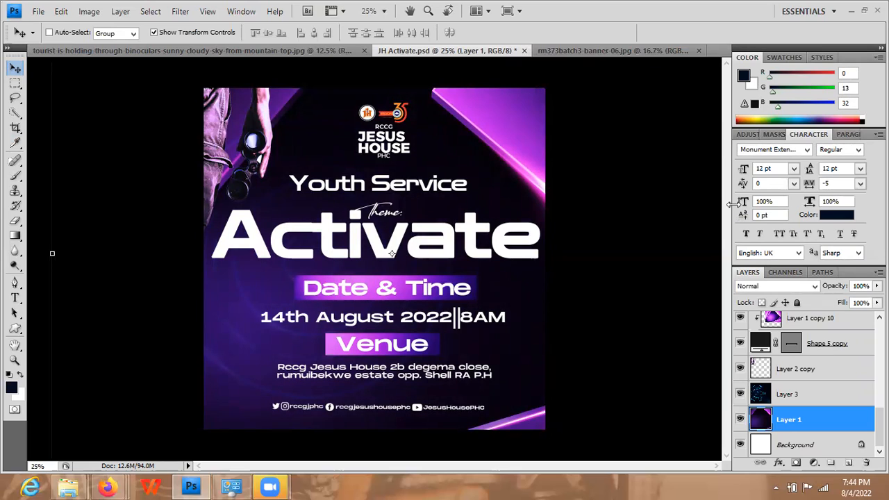
- Save JH Activate.psd and close both source images, discarding the changes to rm373batch3-banner-06.jpg
{"action": "left_click", "coordinate": [700, 50]}
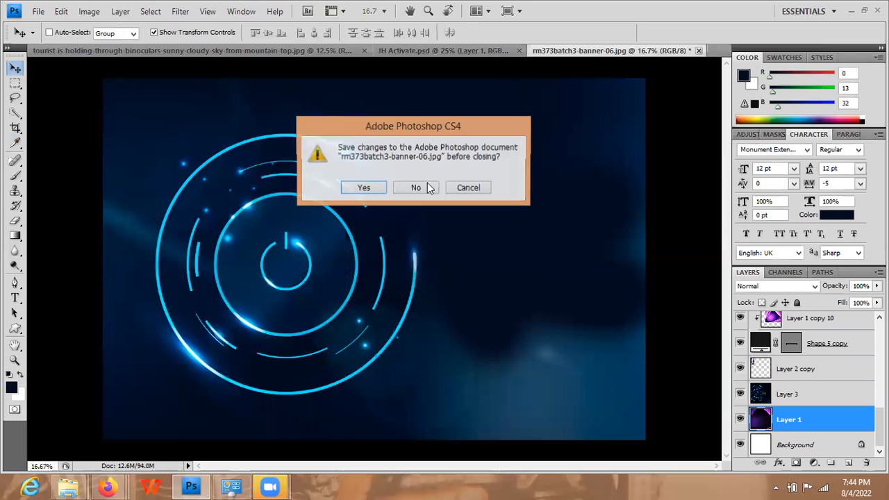
{"action": "left_click", "coordinate": [417, 187]}
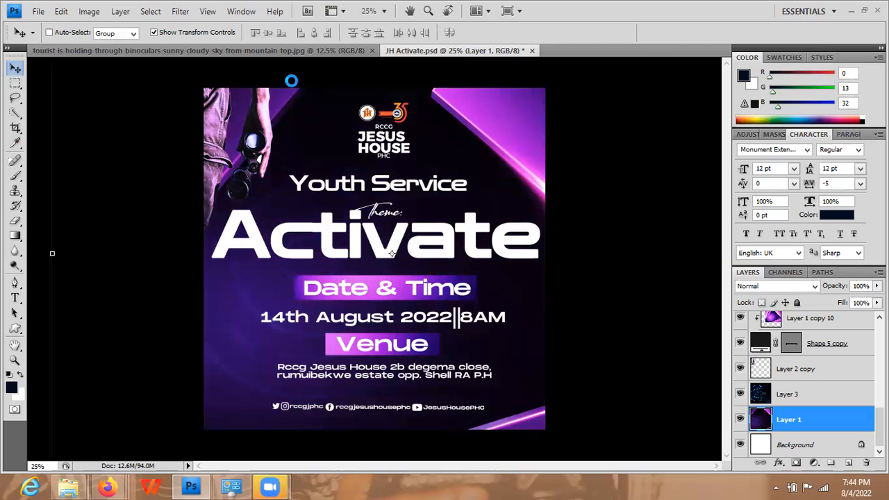
{"action": "key", "text": "ctrl+s"}
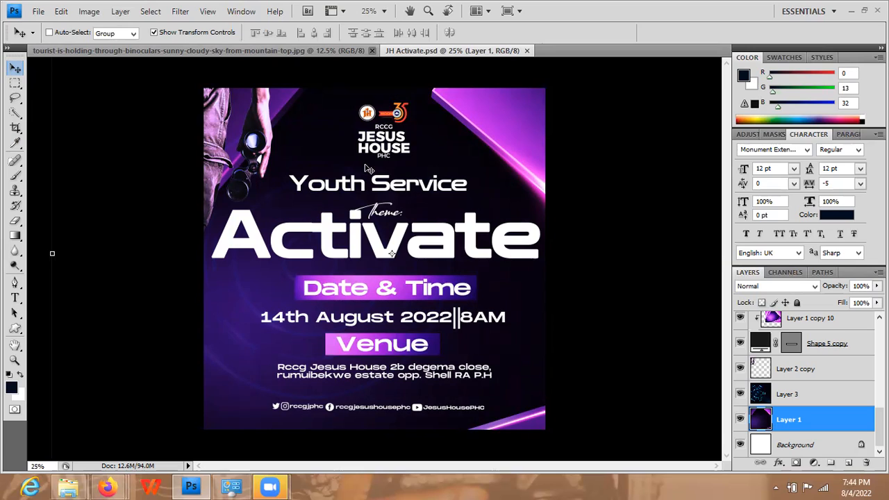
{"action": "key", "text": "ctrl+w"}
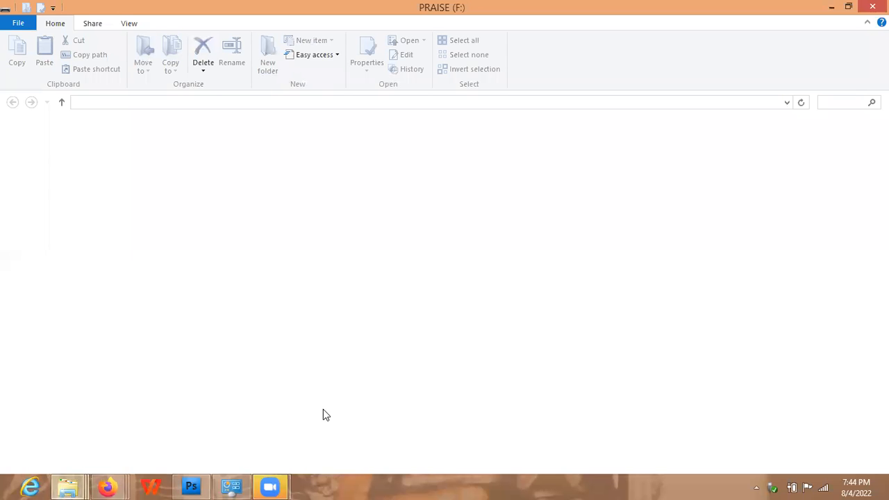
- Find the Pngtree sun light effect_5622558.png in File Explorer's Pictures library and open it in Photoshop
{"action": "mouse_move", "coordinate": [67, 486]}
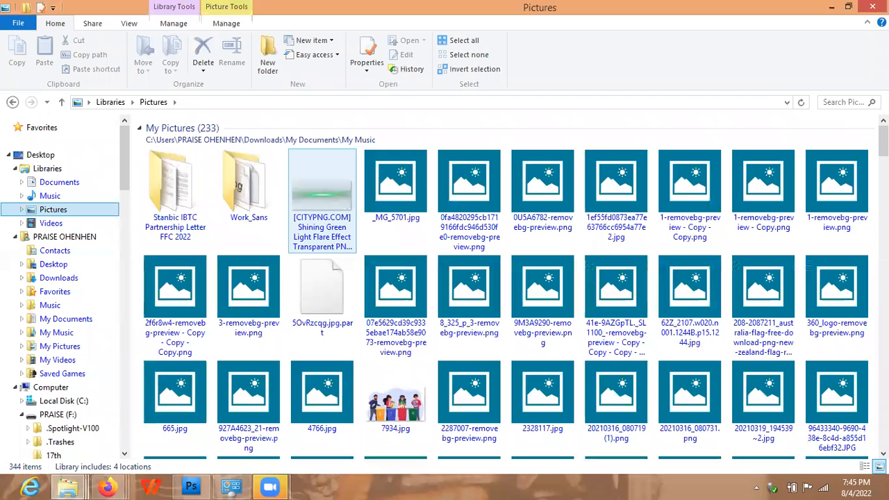
{"action": "scroll", "coordinate": [761, 136], "scroll_direction": "down", "scroll_amount": 10}
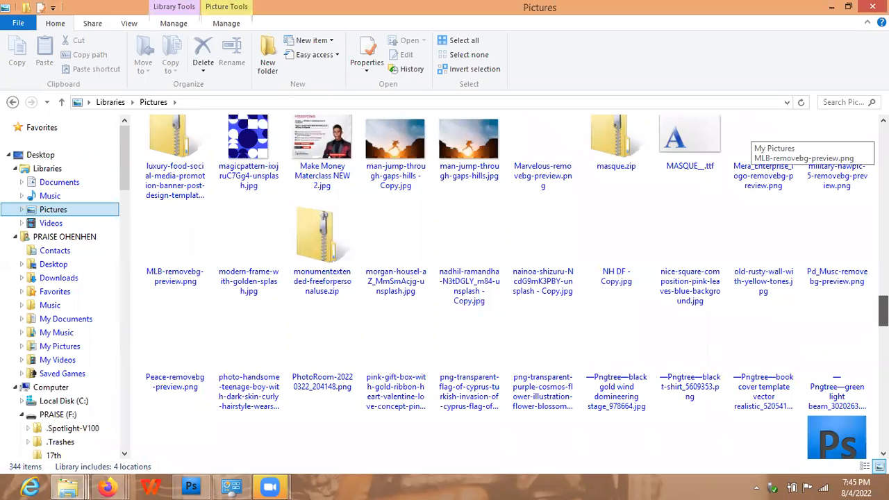
{"action": "scroll", "coordinate": [761, 135], "scroll_direction": "down", "scroll_amount": 5}
{"action": "scroll", "coordinate": [761, 135], "scroll_direction": "up", "scroll_amount": 1}
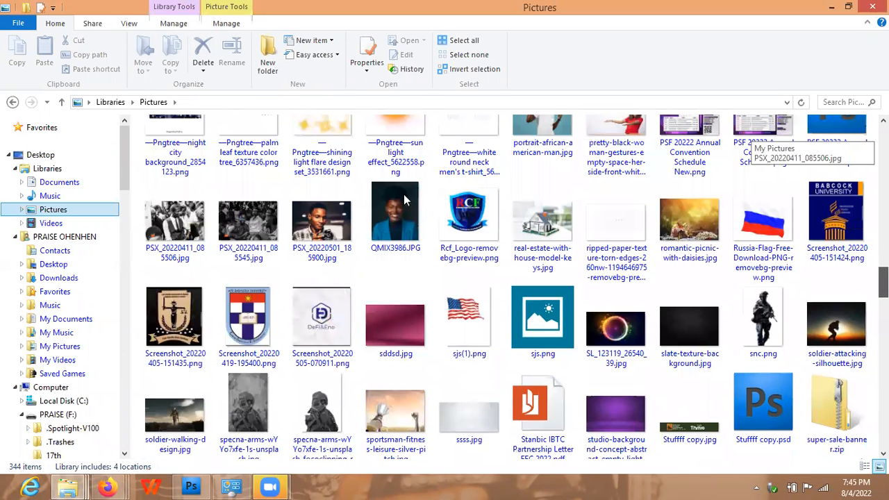
{"action": "scroll", "coordinate": [405, 200], "scroll_direction": "up", "scroll_amount": 1}
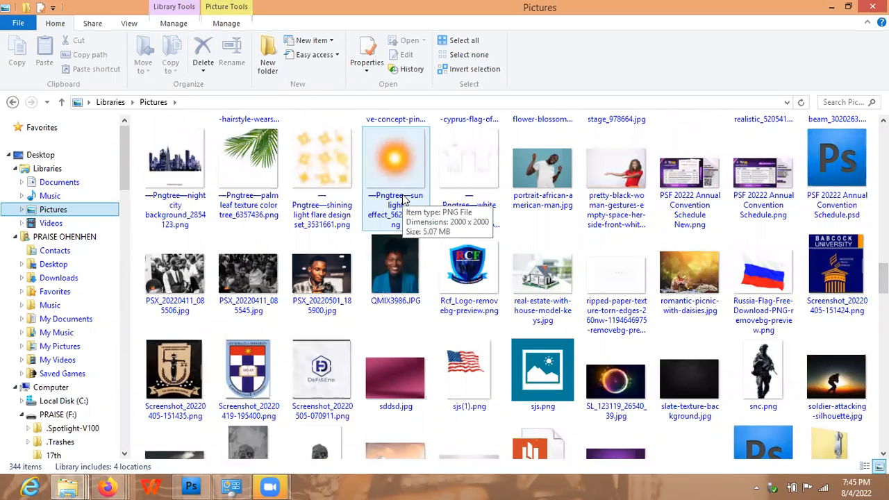
{"action": "left_click_drag", "start_coordinate": [405, 199], "coordinate": [360, 310]}
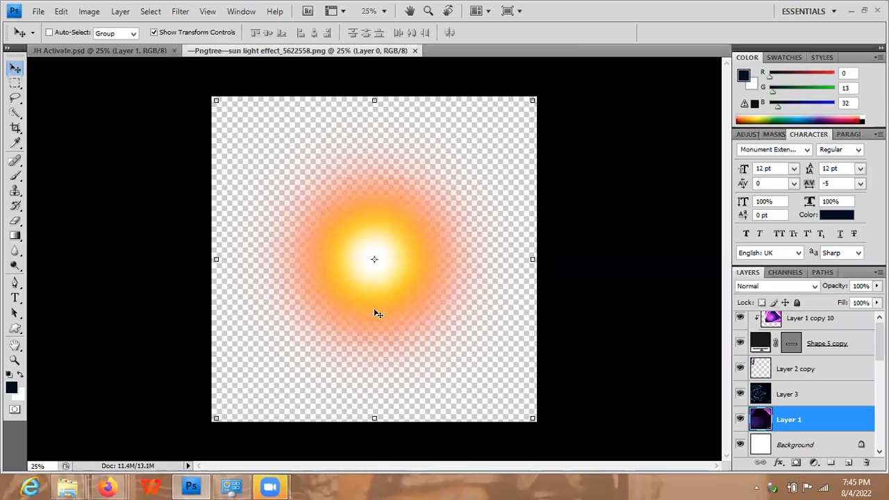
- Bring the sun light effect into JH Activate.psd as a new layer directly above Layer 1
{"action": "key", "text": "alt"}
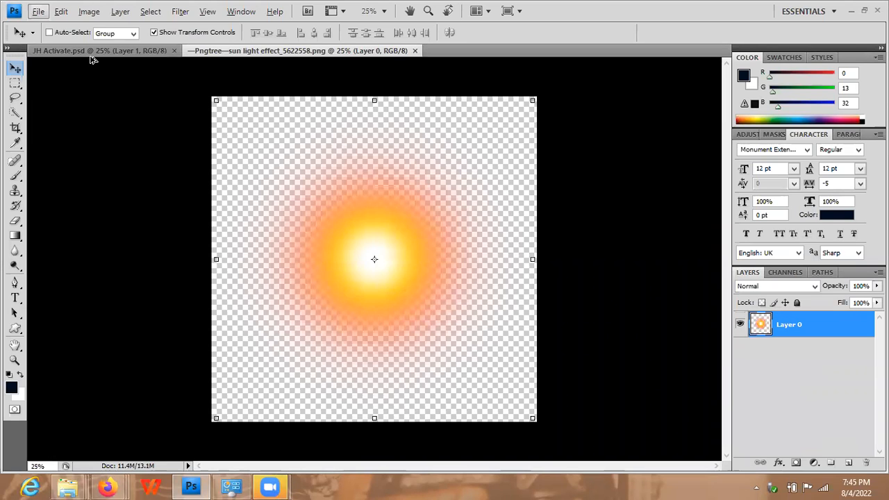
{"action": "left_click", "coordinate": [90, 55]}
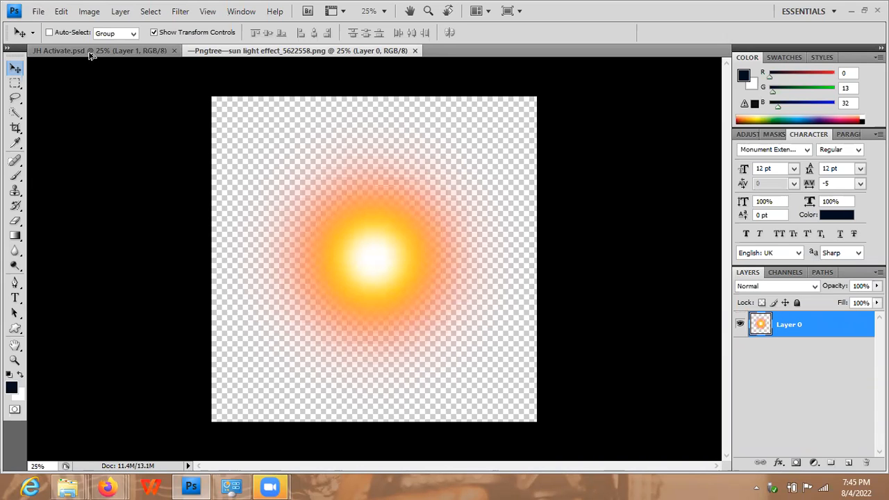
{"action": "left_click_drag", "start_coordinate": [90, 55], "coordinate": [235, 344]}
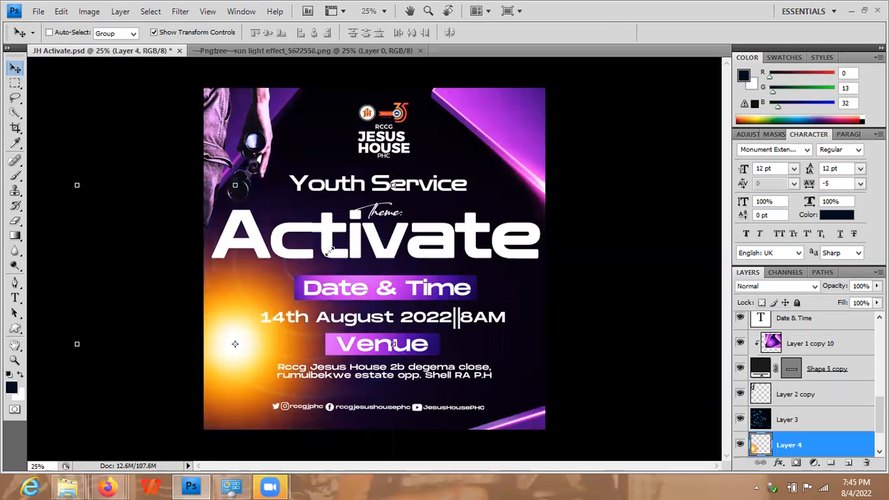
- Scale the sun glow to 45.4%, placing it at the flyer's lower-left corner, and close its source image
{"action": "key", "text": "ctrl+t"}
{"action": "left_click_drag", "start_coordinate": [308, 272], "coordinate": [307, 271]}
{"action": "left_click_drag", "start_coordinate": [266, 341], "coordinate": [231, 414]}
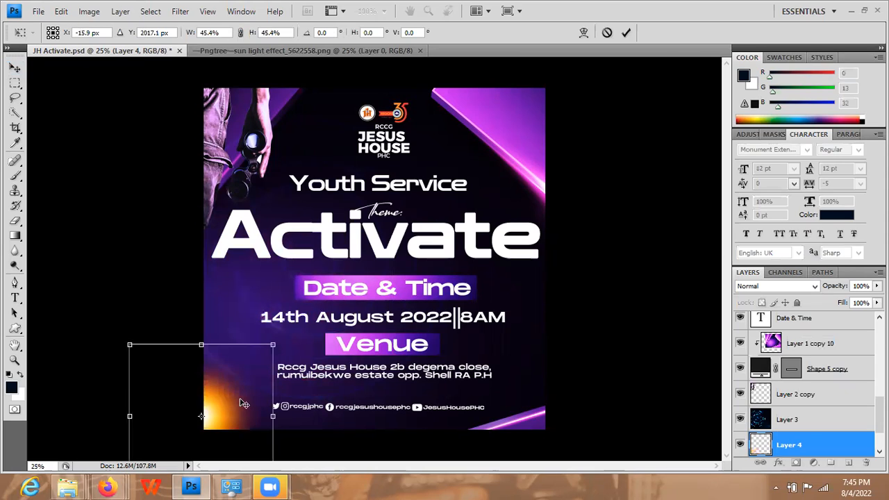
{"action": "key", "text": "Return"}
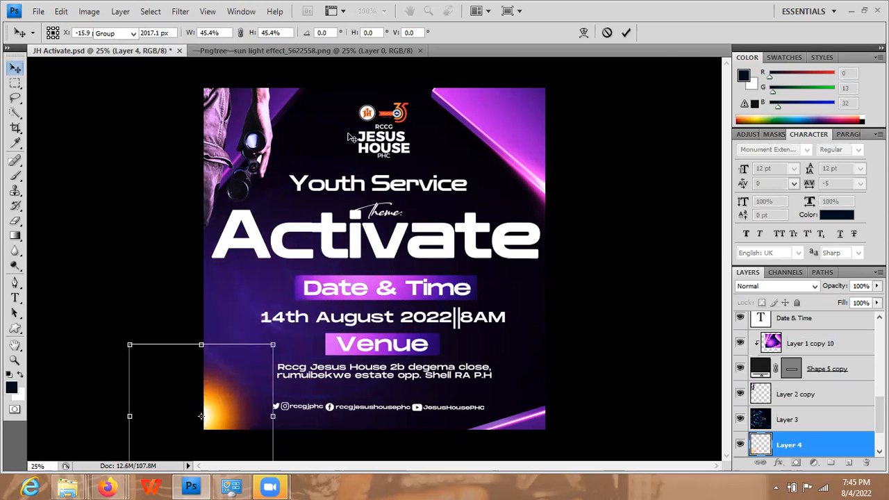
{"action": "left_click", "coordinate": [419, 51]}
{"action": "left_click_drag", "start_coordinate": [214, 393], "coordinate": [527, 403]}
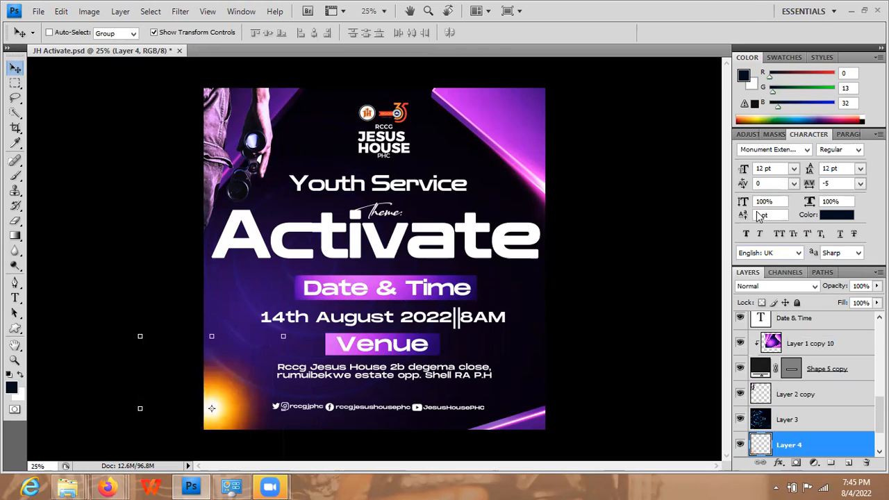
- Set the sun glow's blending mode to Screen and move it farther off the flyer's lower-left corner so only its edge overlaps
{"action": "left_click", "coordinate": [777, 286]}
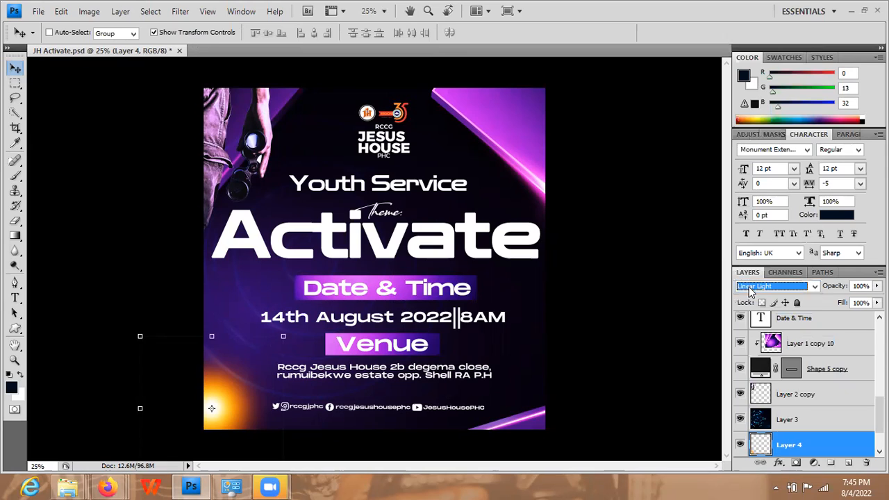
{"action": "left_click", "coordinate": [749, 288]}
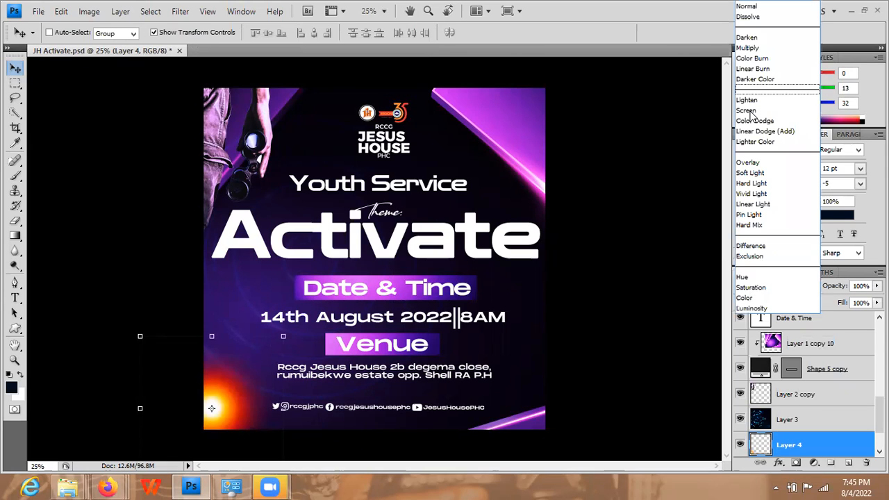
{"action": "left_click", "coordinate": [233, 362]}
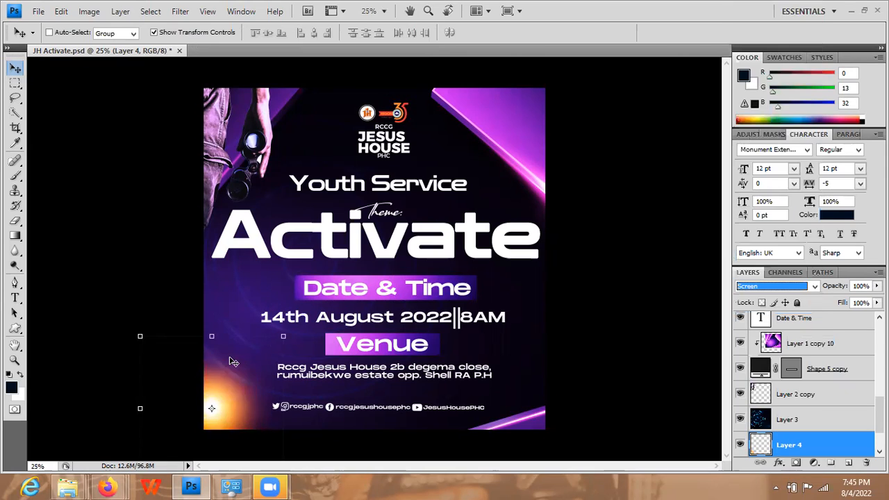
{"action": "left_click_drag", "start_coordinate": [214, 368], "coordinate": [209, 406]}
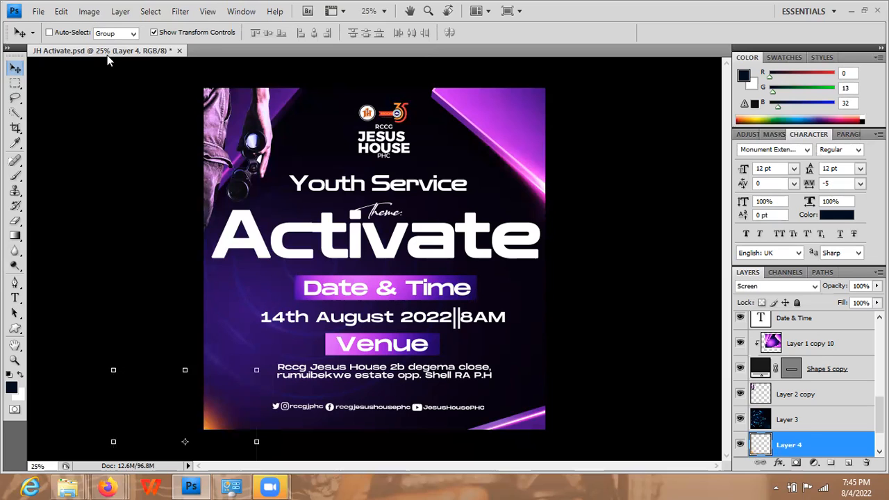
- Apply a Photo Filter to the sun glow on Layer 4 using the purple color 9600ec at 98% density
{"action": "left_click", "coordinate": [89, 12]}
{"action": "mouse_move", "coordinate": [109, 45]}
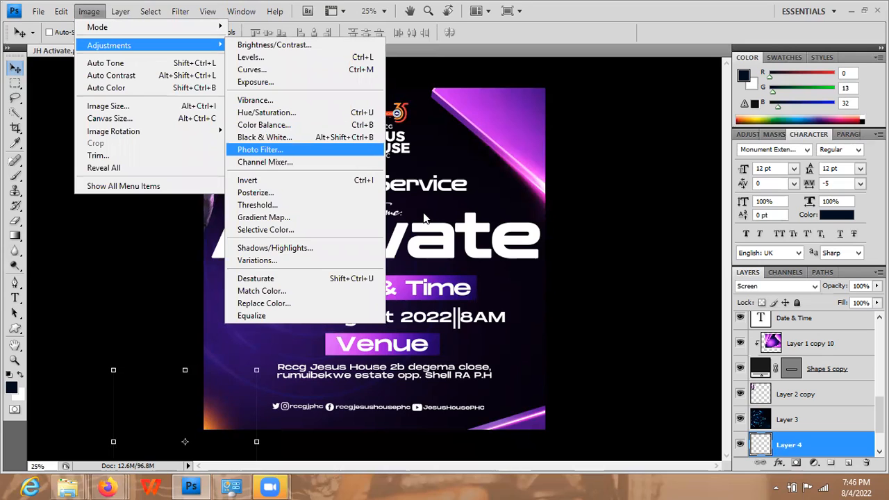
{"action": "left_click", "coordinate": [261, 151]}
{"action": "left_click", "coordinate": [745, 169]}
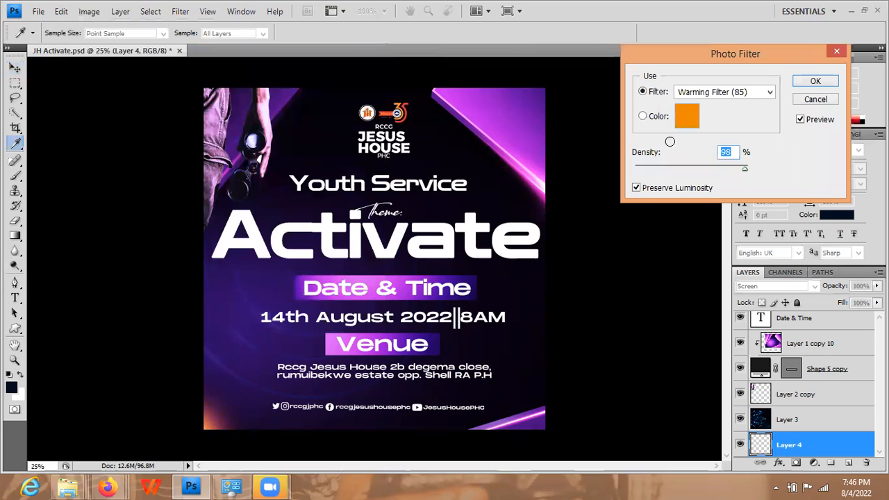
{"action": "left_click", "coordinate": [687, 116]}
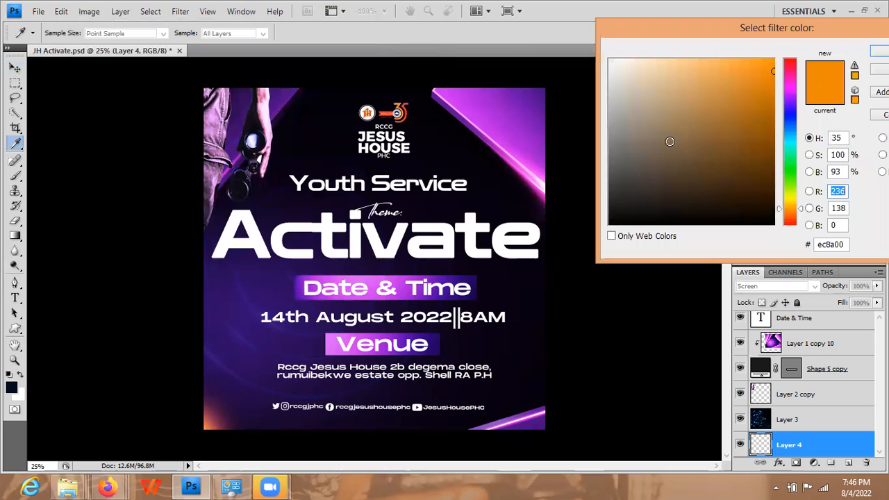
{"action": "left_click", "coordinate": [790, 97]}
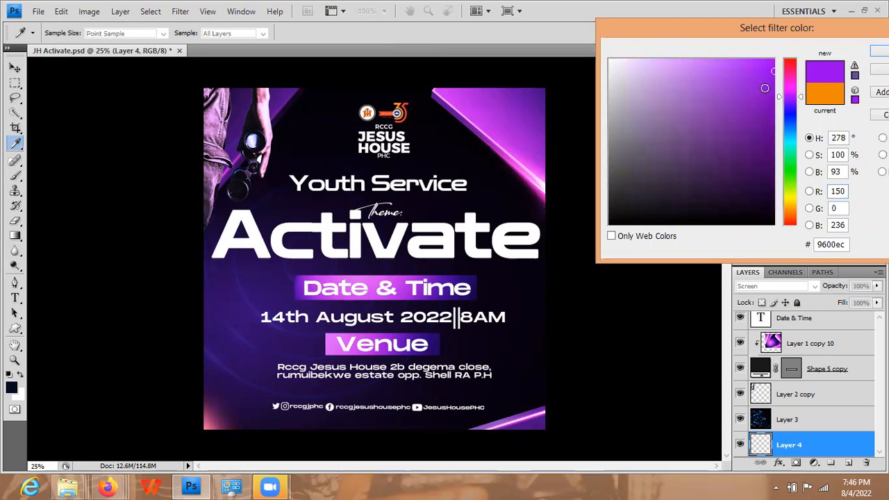
{"action": "key", "text": "Return"}
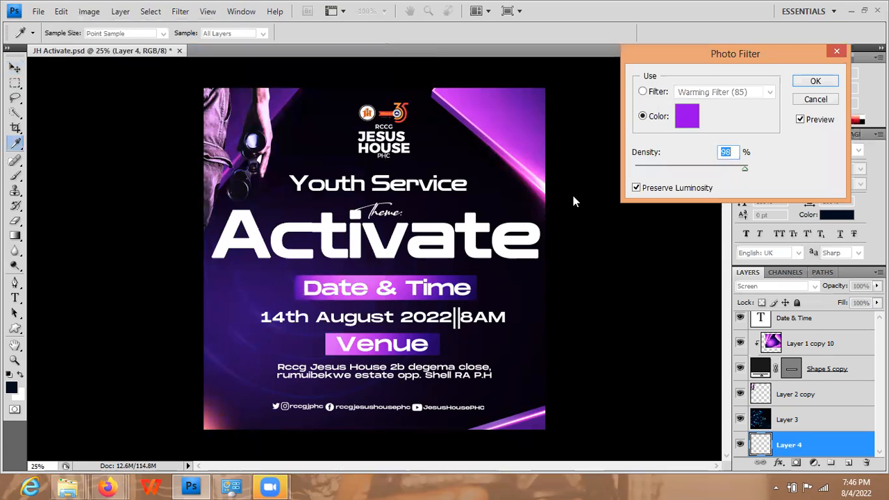
{"action": "key", "text": "Return"}
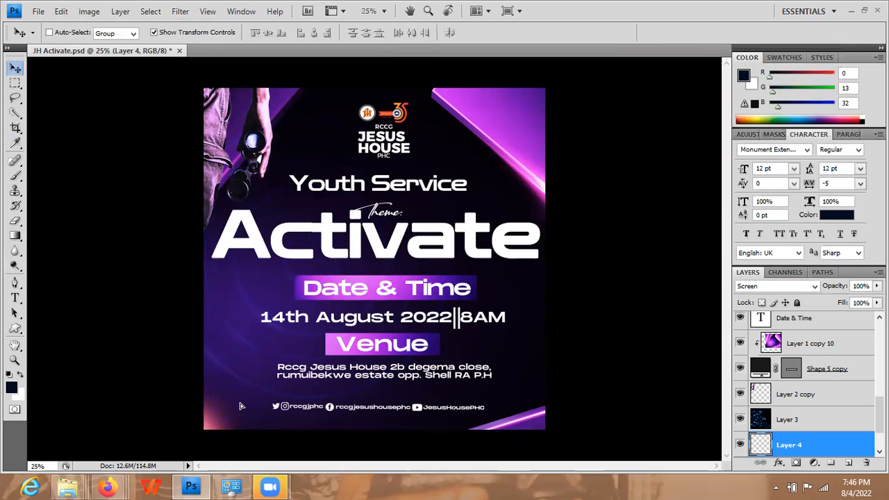
{"action": "key", "text": "ctrl+z"}
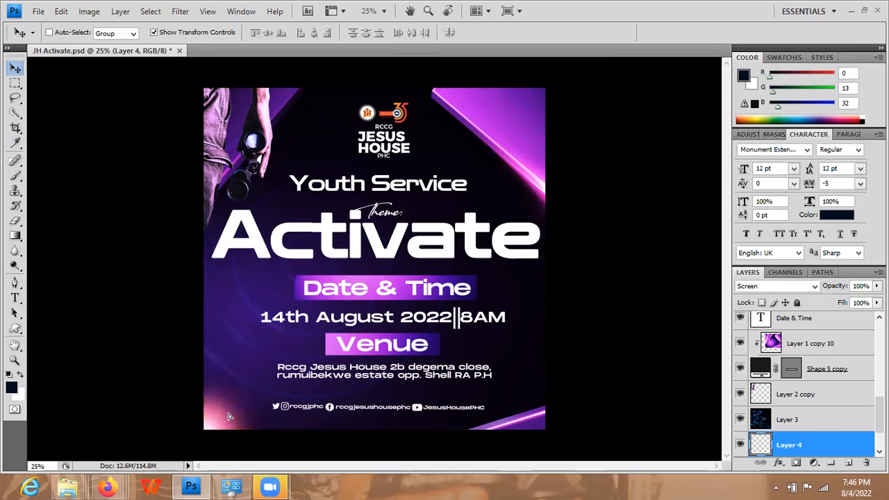
{"action": "key", "text": "ctrl+z"}
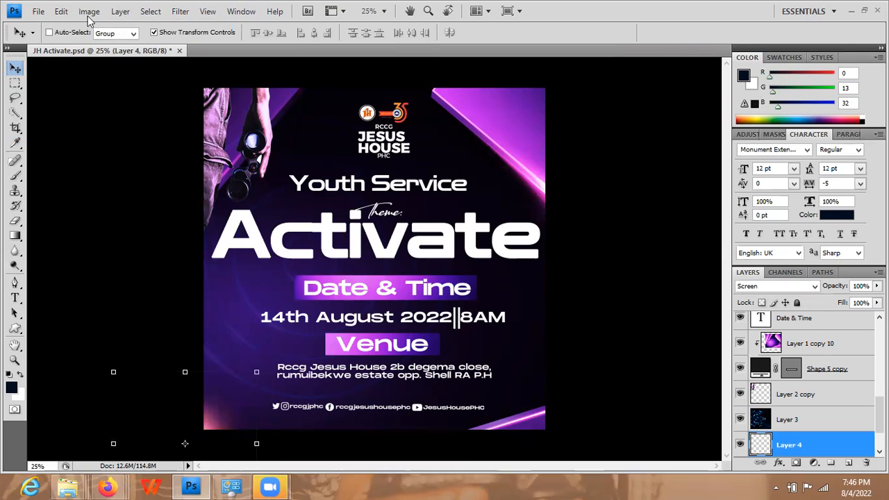
- Adjust the sun glow's Brightness/Contrast to brightness -33 and contrast 95
{"action": "left_click", "coordinate": [89, 12]}
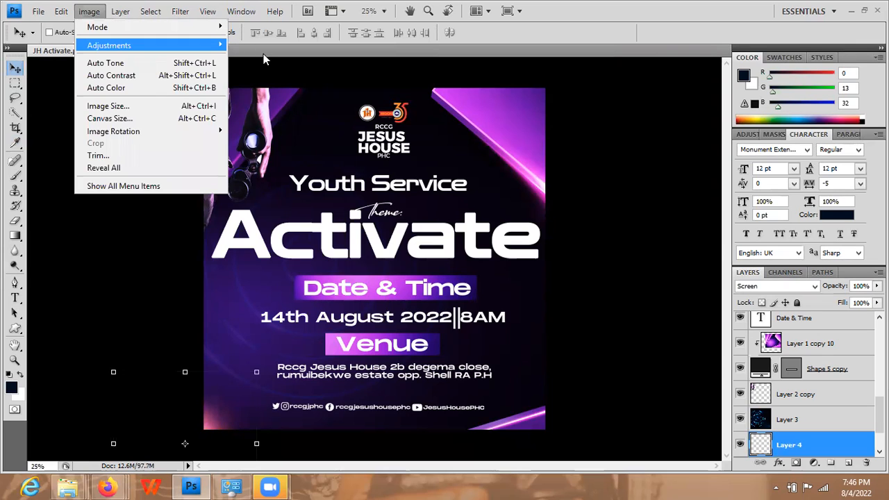
{"action": "mouse_move", "coordinate": [208, 45]}
{"action": "key", "text": "Up"}
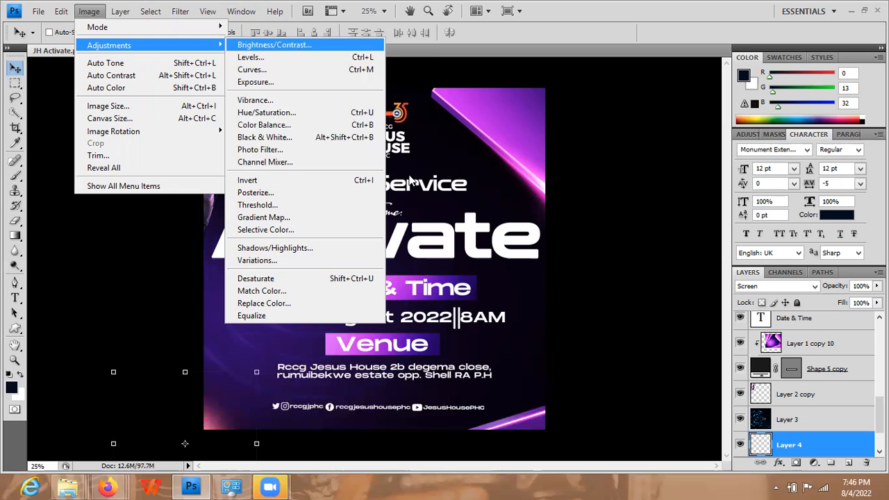
{"action": "key", "text": "Return"}
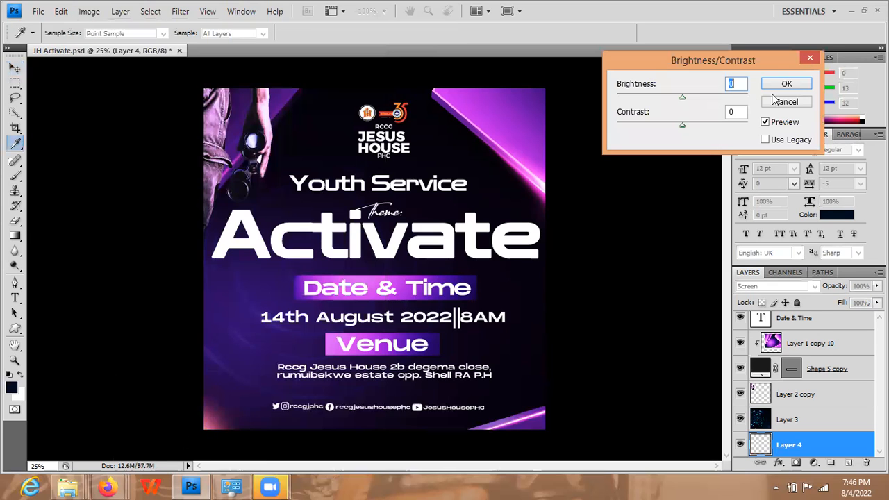
{"action": "left_click", "coordinate": [744, 123]}
{"action": "left_click_drag", "start_coordinate": [684, 97], "coordinate": [669, 101]}
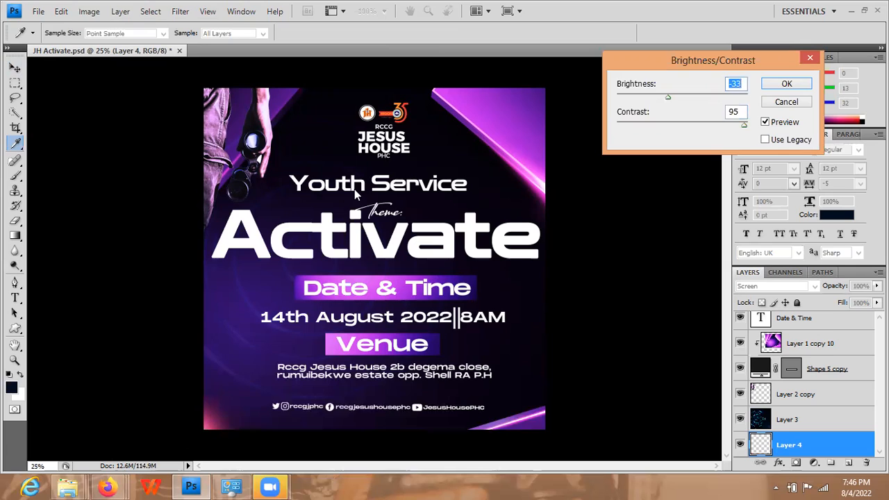
{"action": "key", "text": "Return"}
- Duplicate the sun glow and place the copy mostly off the flyer's lower-right corner so only its edge overlaps
{"action": "key", "text": "v"}
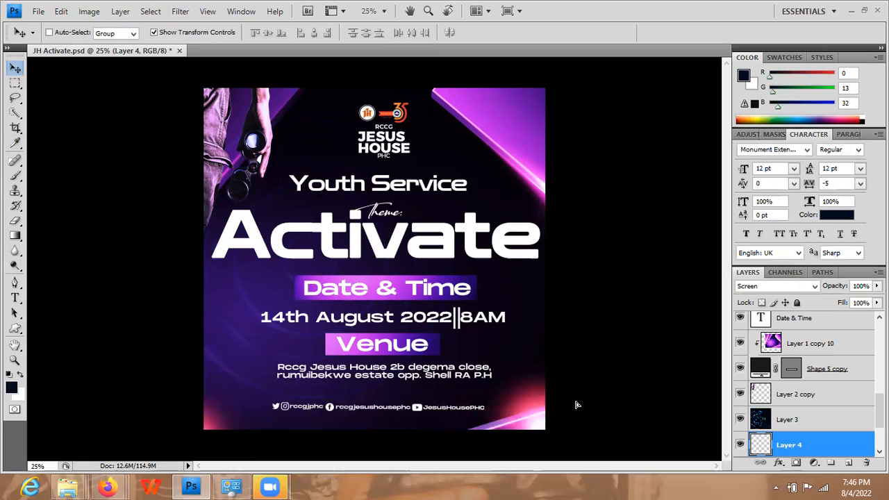
{"action": "key", "text": "ctrl+j"}
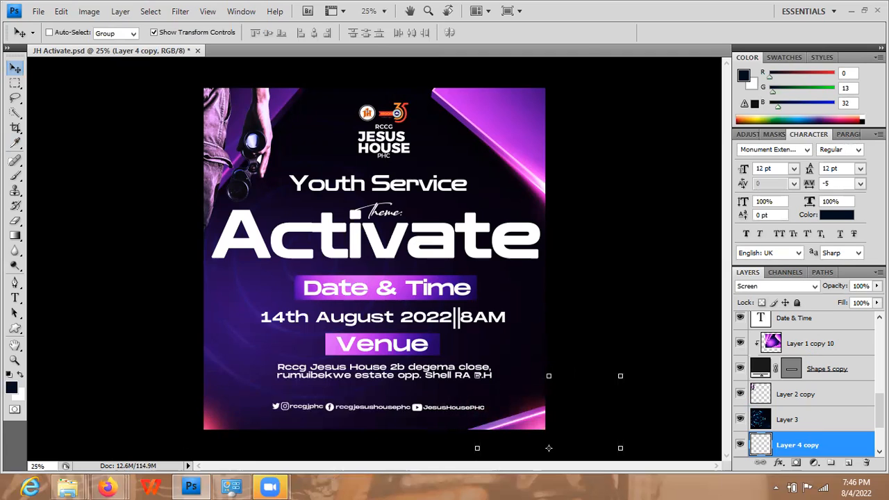
{"action": "scroll", "coordinate": [817, 411], "scroll_direction": "down", "scroll_amount": 2}
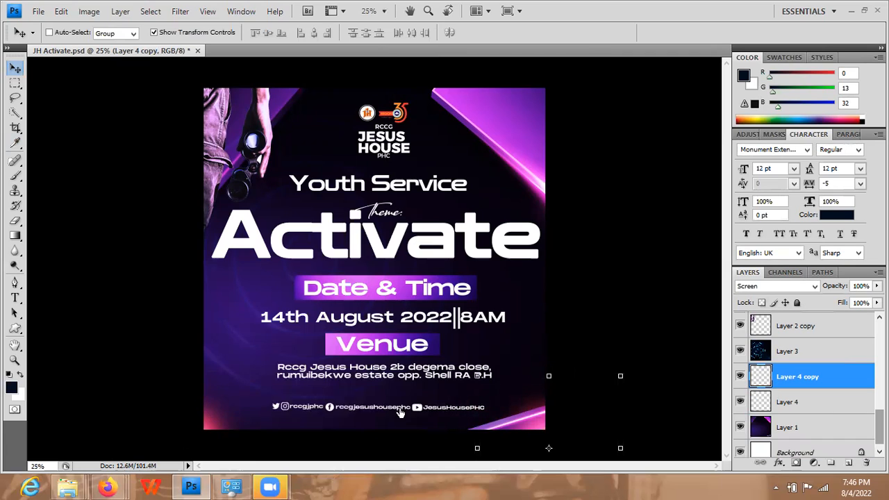
- Shift the original sun glow on Layer 4 slightly farther left off the flyer and save the document
{"action": "key", "text": "alt+bracketleft"}
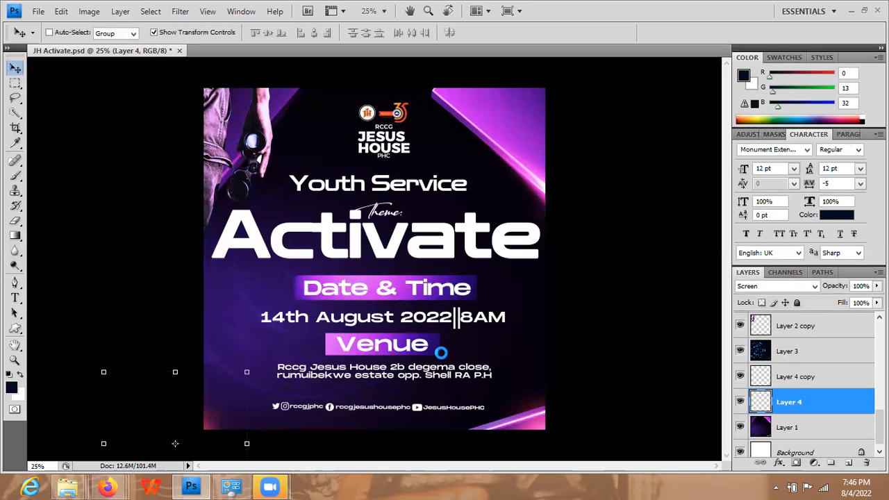
{"action": "key", "text": "ctrl+s"}
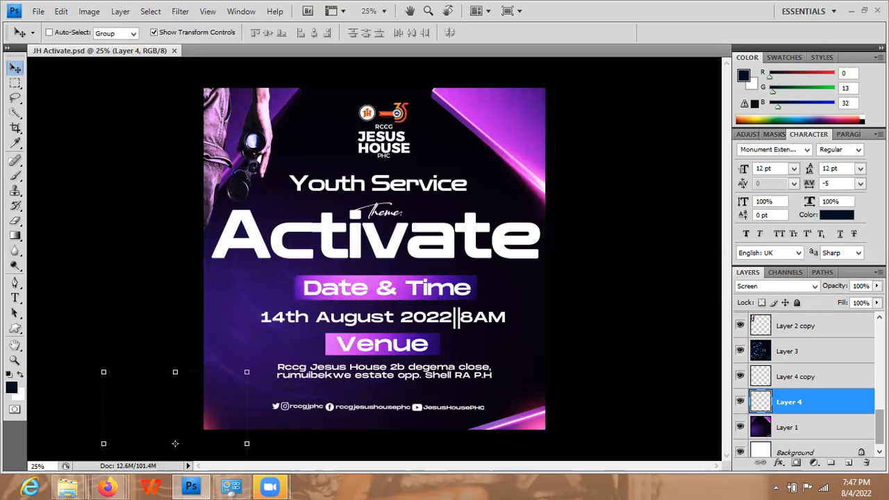
- Move the Jesus House logo group, Group 1 copy 8, slightly up and left above the Youth Service heading
{"action": "scroll", "coordinate": [806, 385], "scroll_direction": "up", "scroll_amount": 5}
{"action": "scroll", "coordinate": [806, 386], "scroll_direction": "up", "scroll_amount": 1}
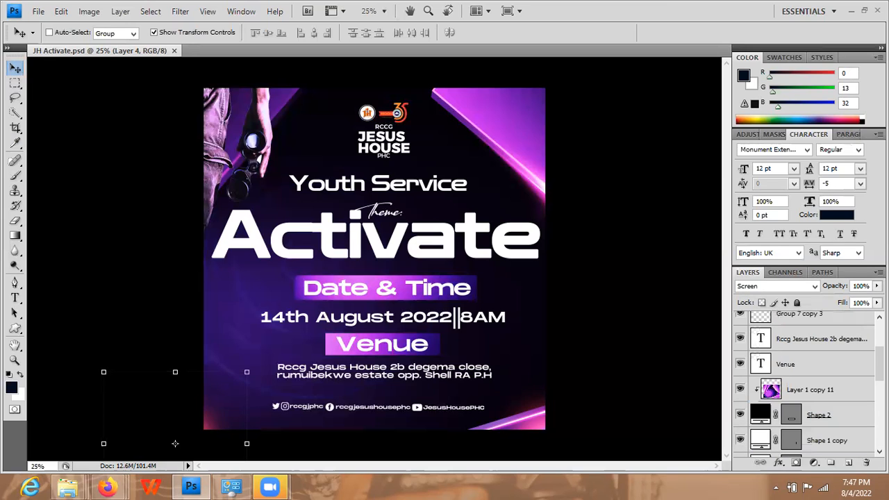
{"action": "scroll", "coordinate": [801, 316], "scroll_direction": "up", "scroll_amount": 4}
{"action": "left_click", "coordinate": [799, 324]}
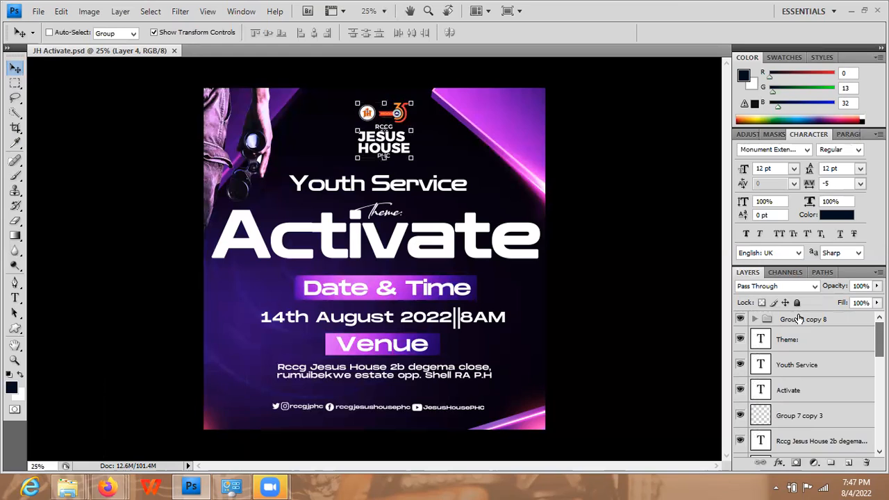
{"action": "left_click", "coordinate": [799, 325]}
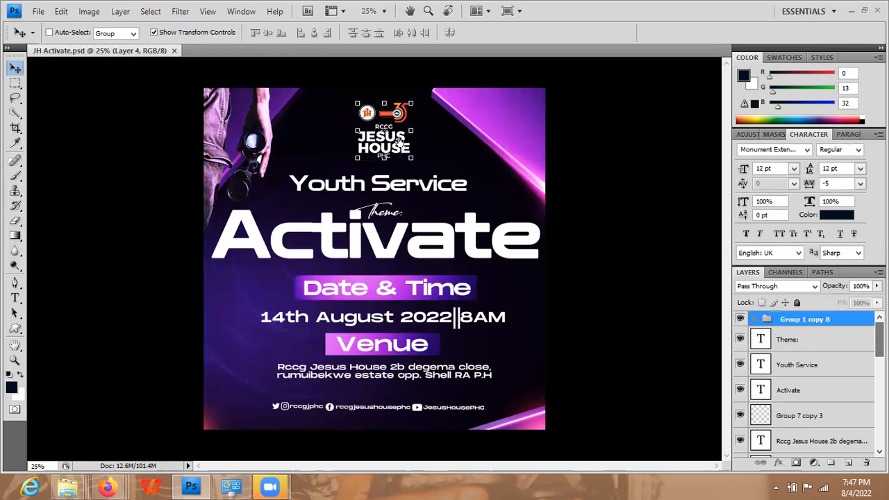
{"action": "left_click_drag", "start_coordinate": [398, 144], "coordinate": [393, 142]}
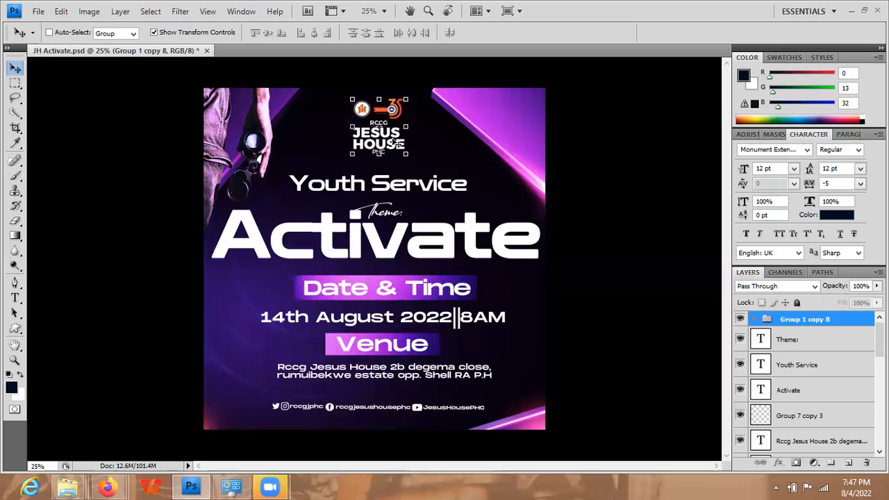
- Browse the font list for an alternative typeface for the Youth Service heading
{"action": "left_click", "coordinate": [796, 363]}
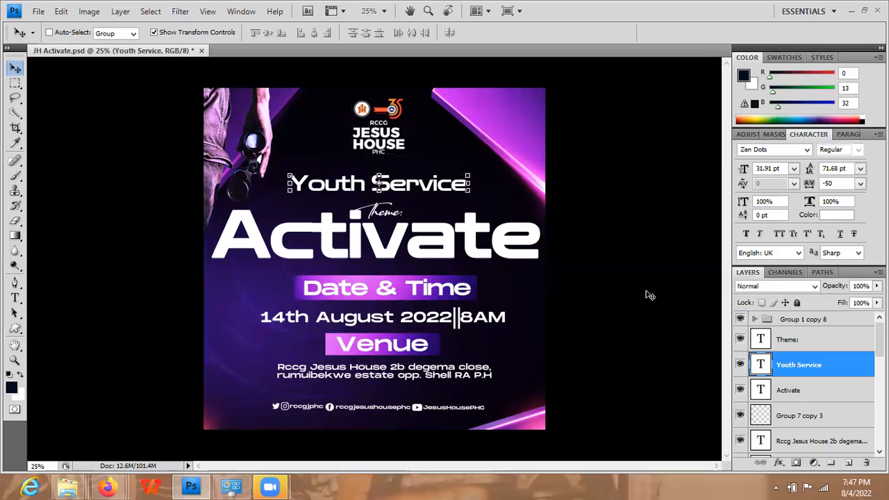
{"action": "double_click", "coordinate": [759, 366]}
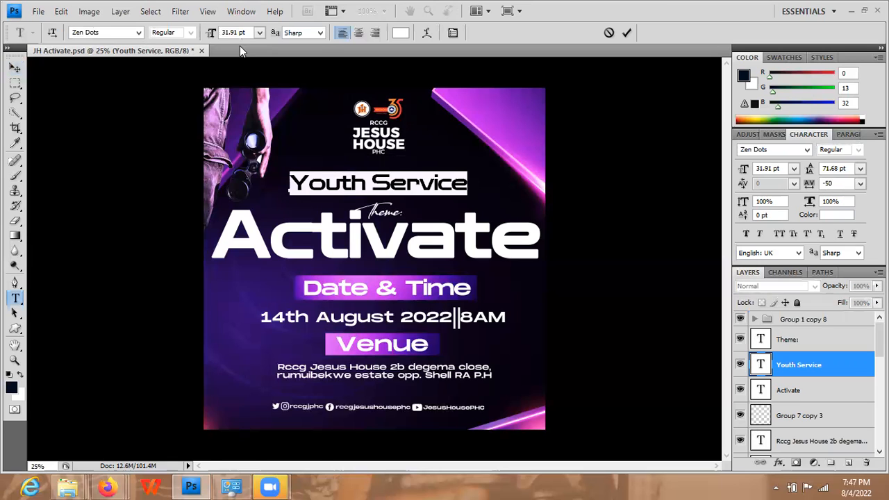
{"action": "left_click", "coordinate": [138, 32]}
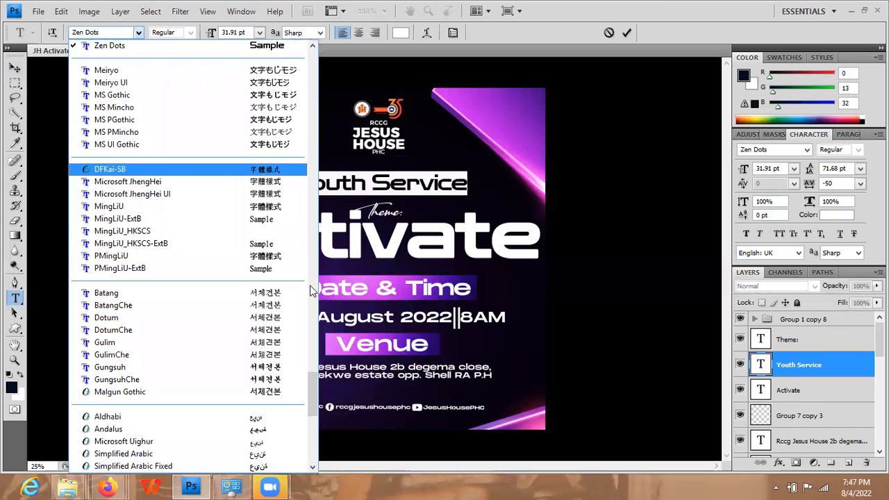
{"action": "key", "text": "Up"}
{"action": "key", "text": "Up"}
{"action": "scroll", "coordinate": [311, 291], "scroll_direction": "up", "scroll_amount": 15}
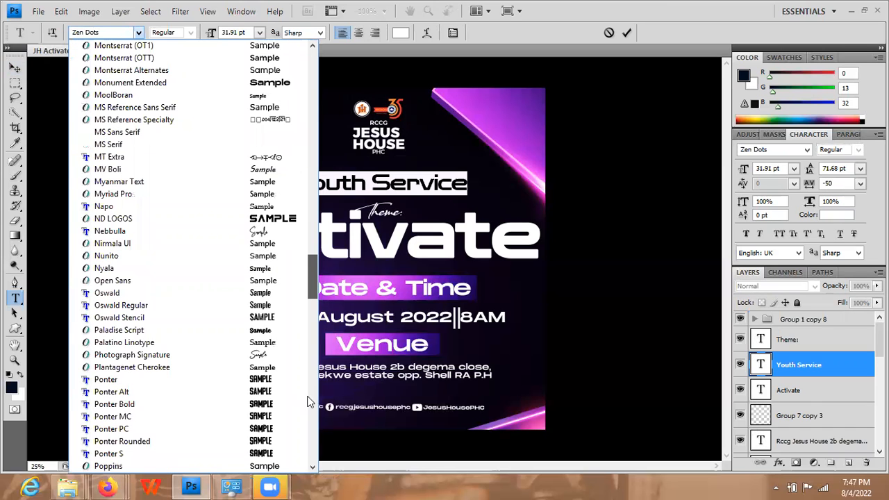
{"action": "scroll", "coordinate": [312, 290], "scroll_direction": "down", "scroll_amount": 5}
{"action": "scroll", "coordinate": [309, 278], "scroll_direction": "up", "scroll_amount": 12}
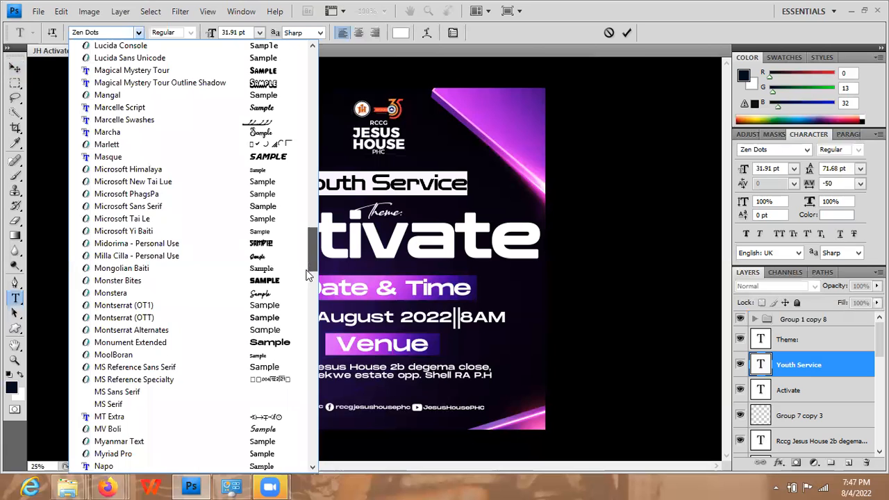
{"action": "scroll", "coordinate": [633, 28], "scroll_direction": "down", "scroll_amount": 3}
{"action": "left_click", "coordinate": [632, 29]}
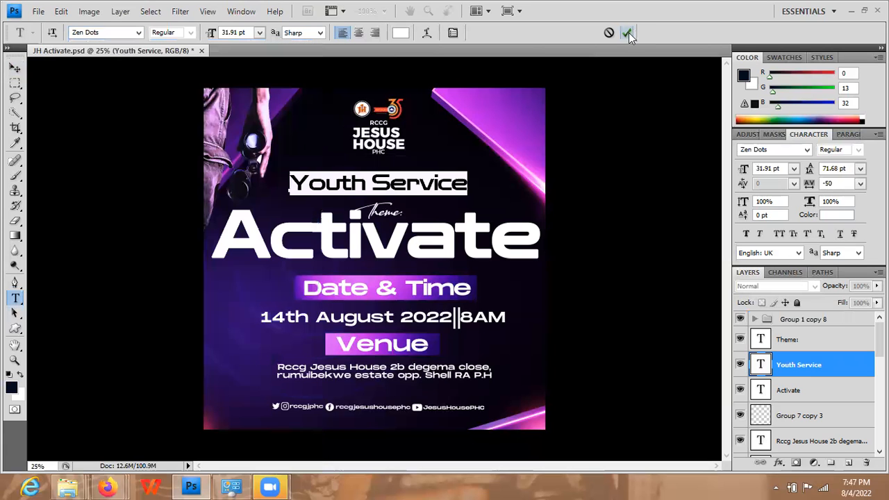
{"action": "key", "text": "v"}
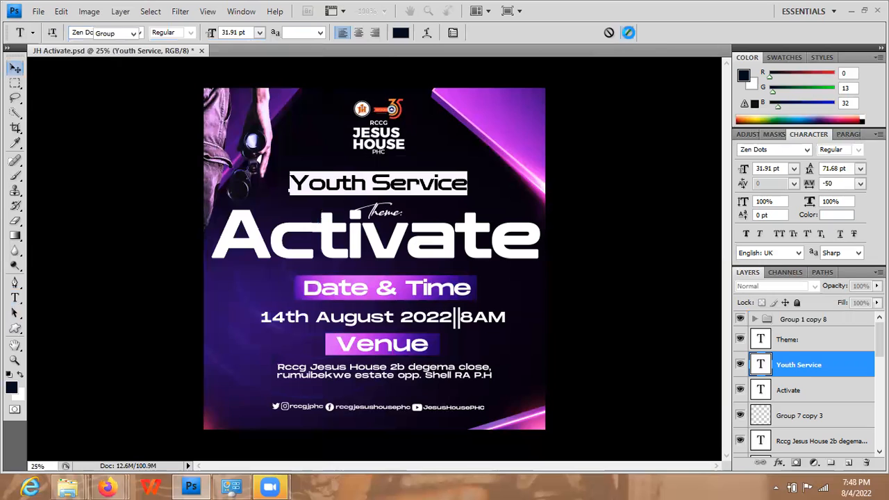
{"action": "left_click", "coordinate": [628, 33]}
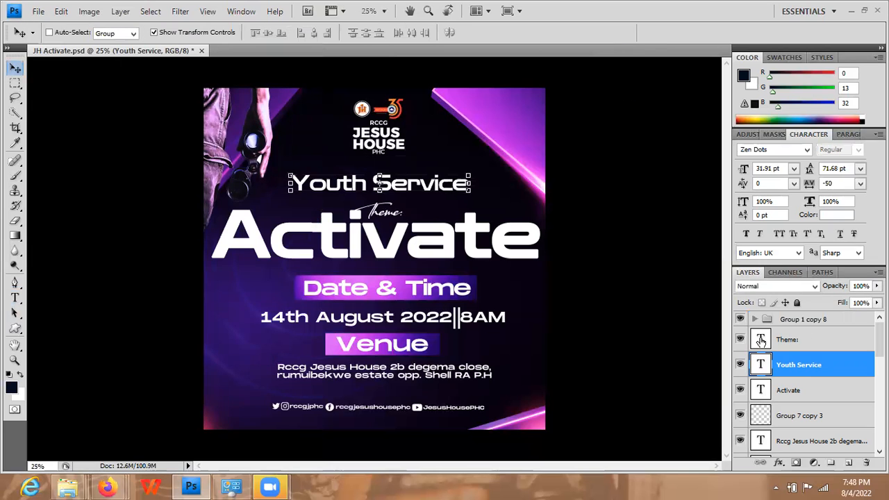
- Try The Rambler and then Holimount as the font of the Theme: text
{"action": "left_click", "coordinate": [762, 340]}
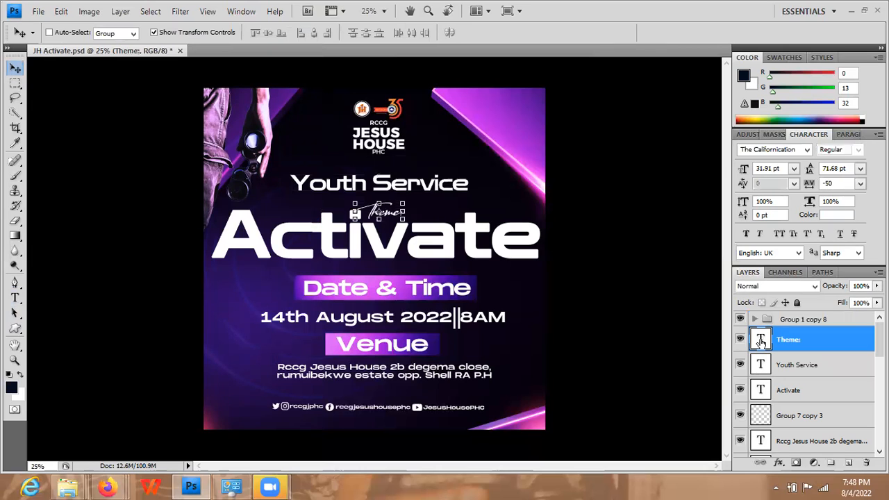
{"action": "key", "text": "t"}
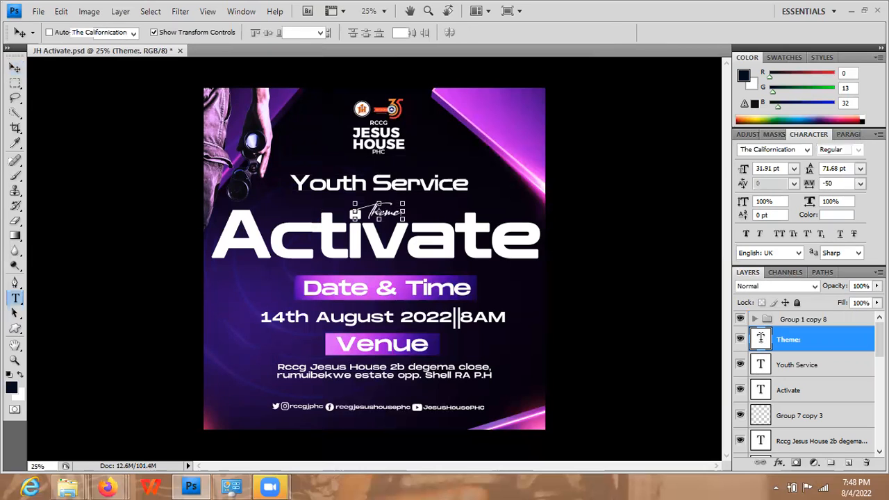
{"action": "double_click", "coordinate": [762, 340]}
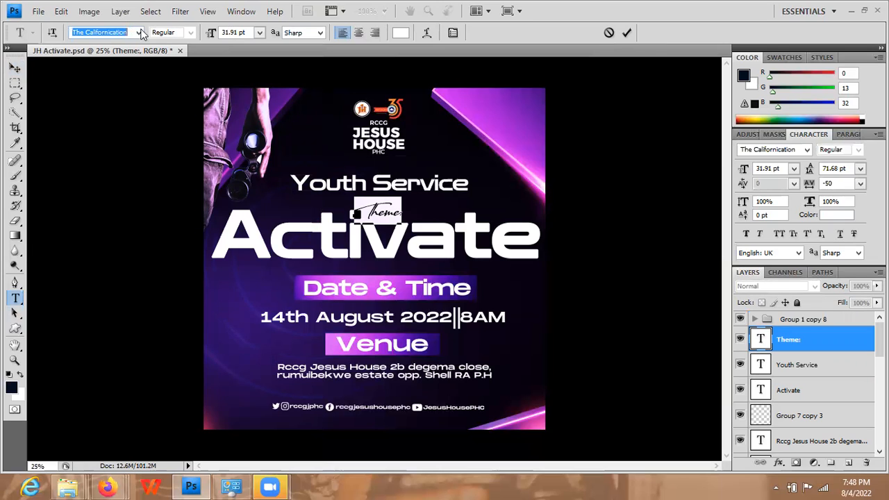
{"action": "type", "text": "Th"}
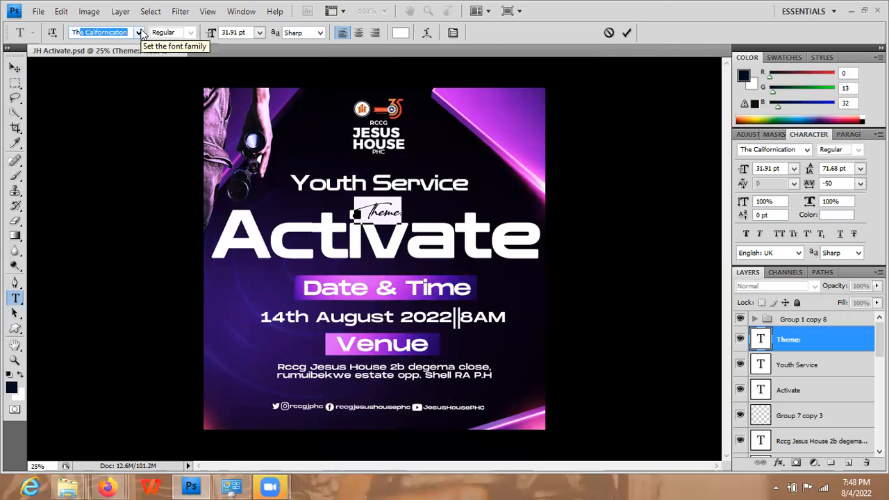
{"action": "left_click", "coordinate": [131, 78]}
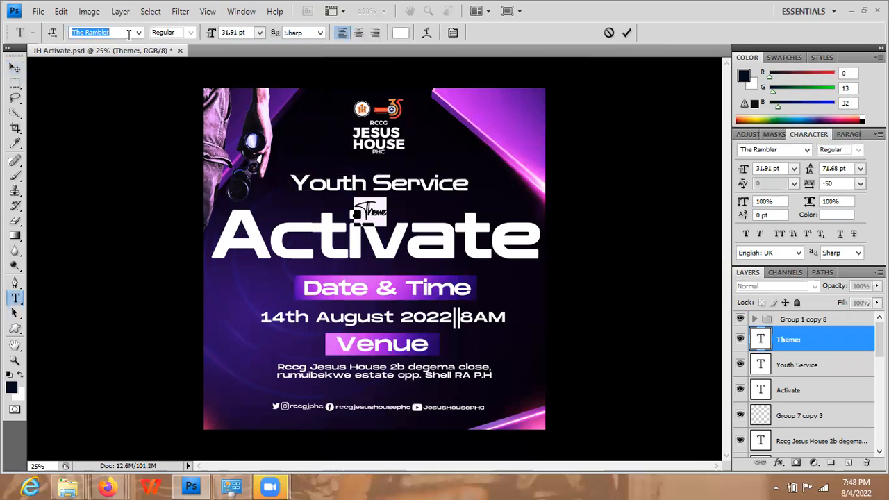
{"action": "type", "text": "Holimount"}
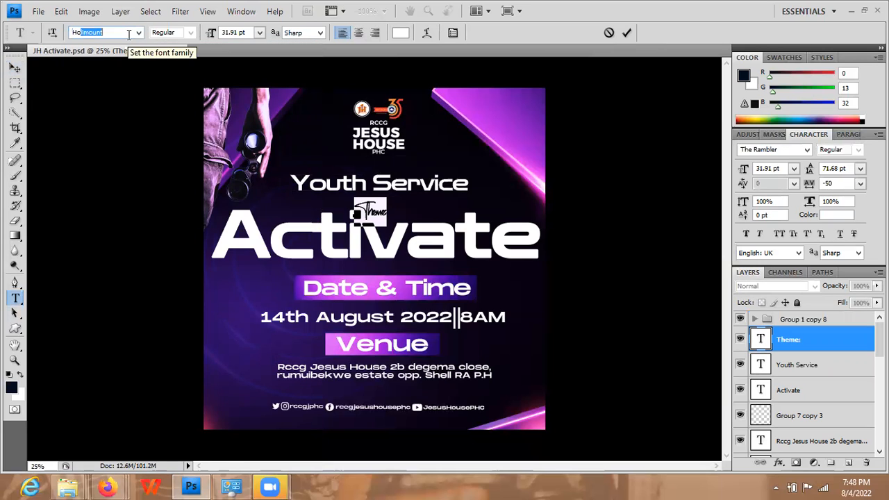
{"action": "key", "text": "Return"}
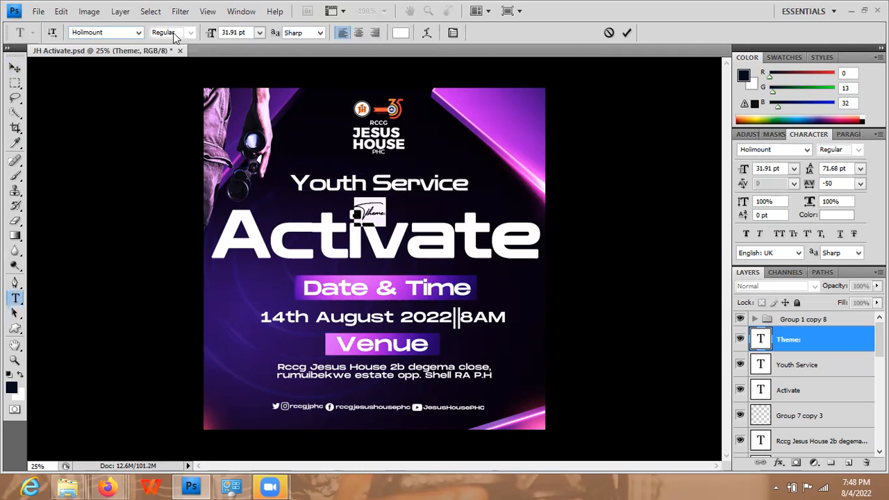
- Try the Autography font on the Theme: text and preview it without the selection highlight
{"action": "left_click", "coordinate": [117, 31]}
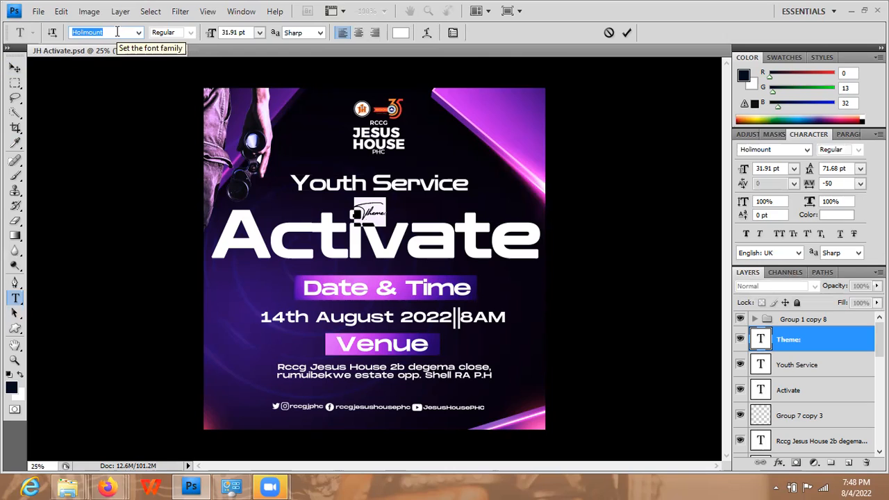
{"action": "left_click", "coordinate": [138, 32]}
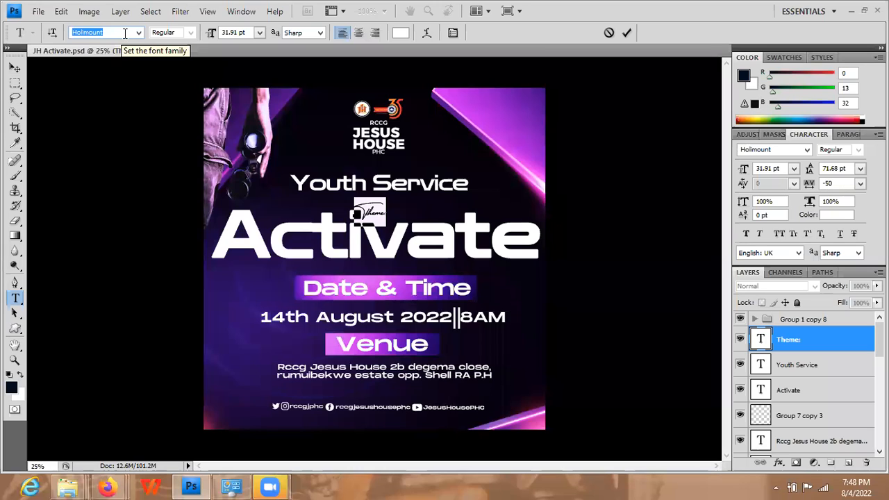
{"action": "left_click", "coordinate": [139, 33]}
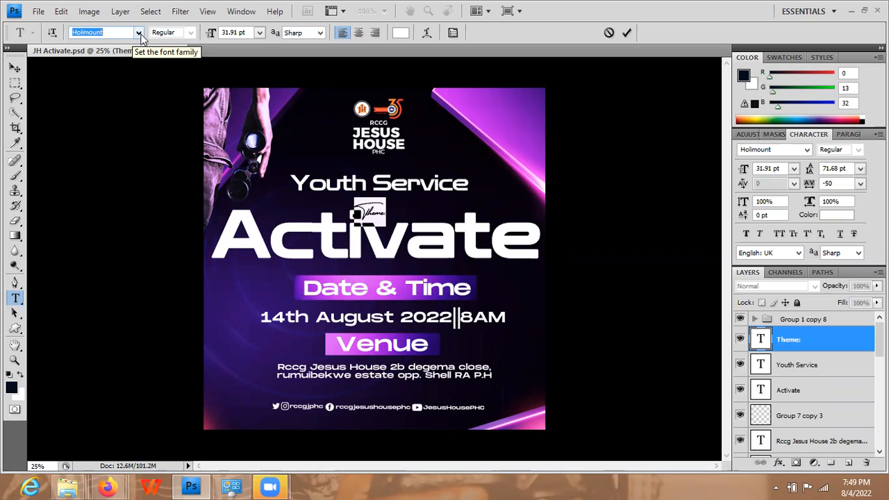
{"action": "left_click", "coordinate": [139, 32]}
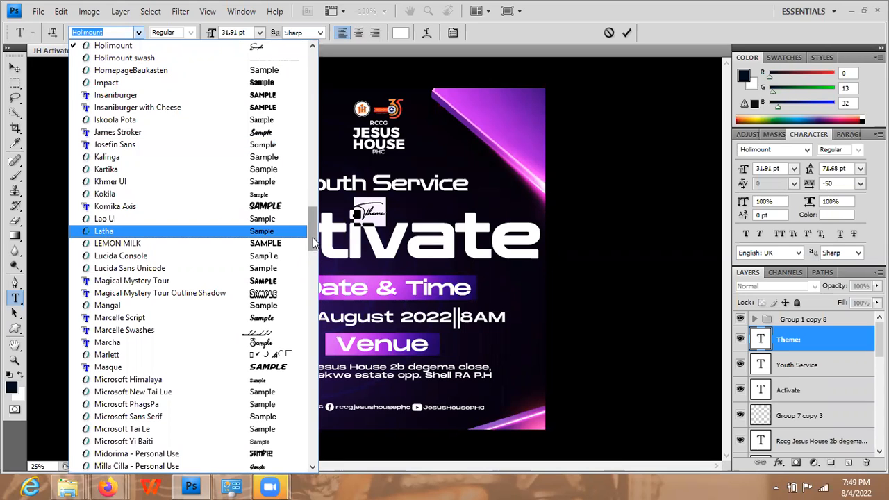
{"action": "left_click", "coordinate": [311, 117]}
{"action": "left_click", "coordinate": [311, 90]}
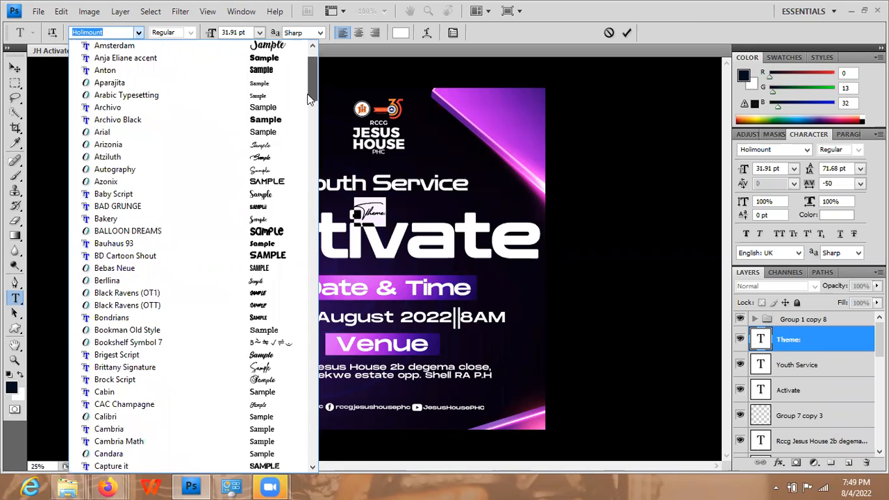
{"action": "scroll", "coordinate": [310, 99], "scroll_direction": "down", "scroll_amount": 1}
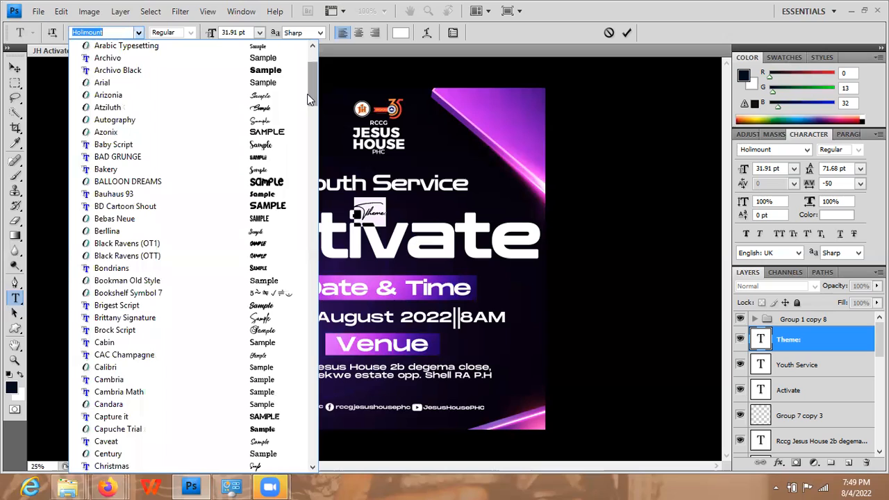
{"action": "scroll", "coordinate": [314, 88], "scroll_direction": "up", "scroll_amount": 1}
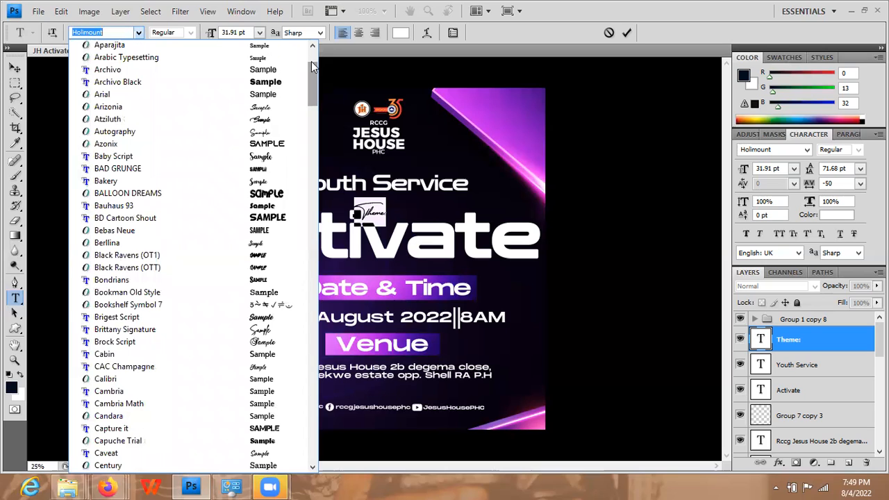
{"action": "left_click_drag", "start_coordinate": [312, 67], "coordinate": [292, 53]}
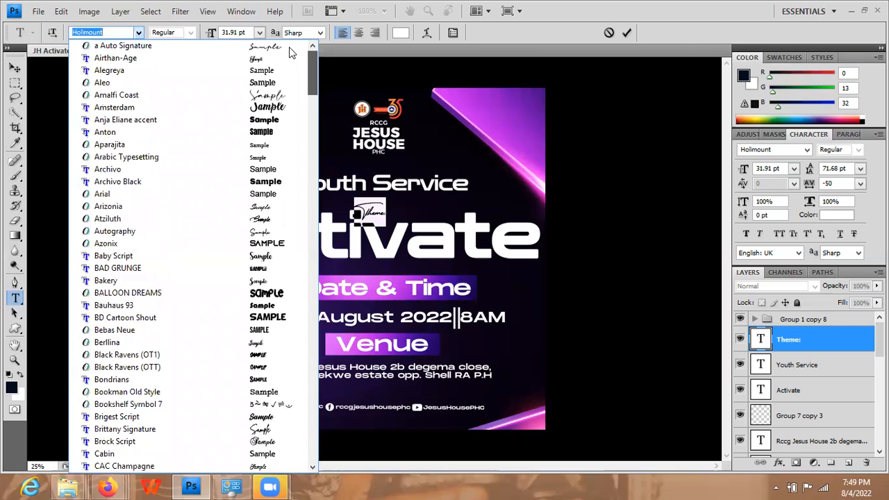
{"action": "left_click", "coordinate": [232, 232]}
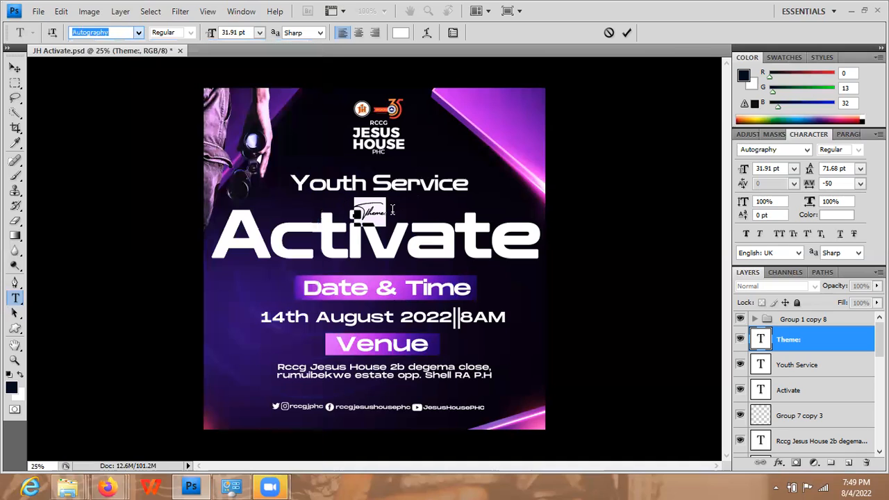
{"action": "key", "text": "ctrl+h"}
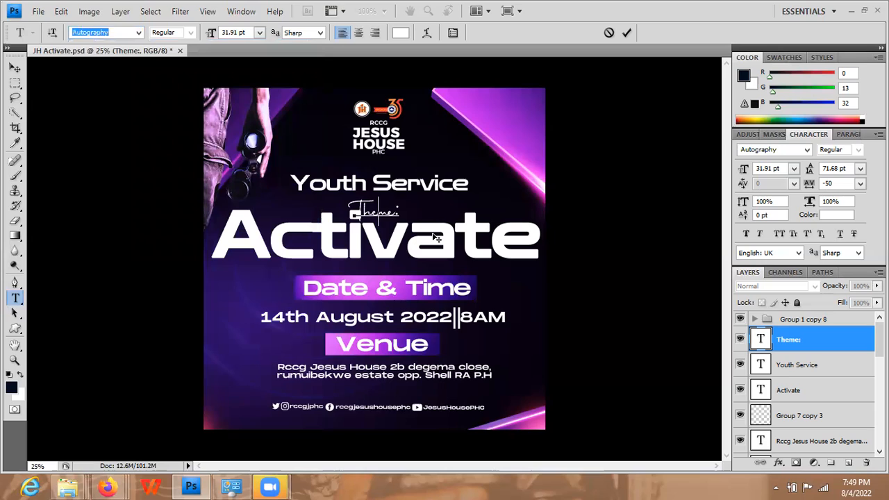
{"action": "key", "text": "ctrl+h"}
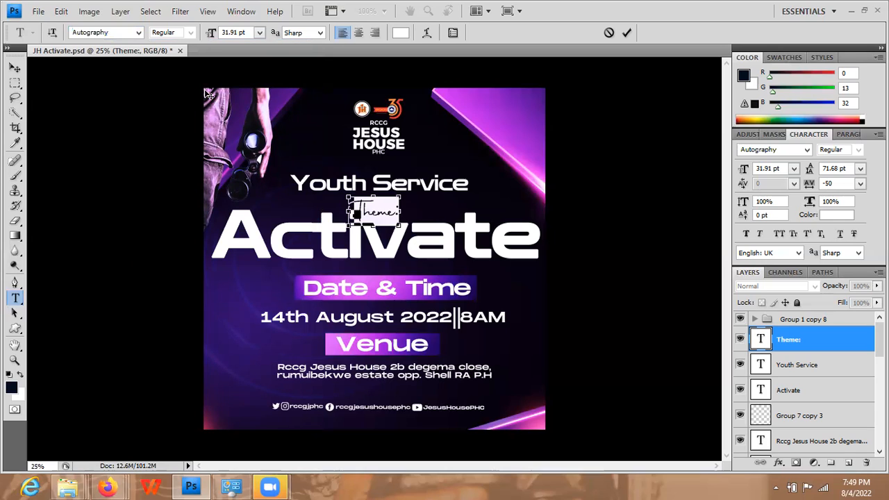
- Set the Theme: text's font to The Californication and commit the text edit
{"action": "left_click", "coordinate": [138, 33]}
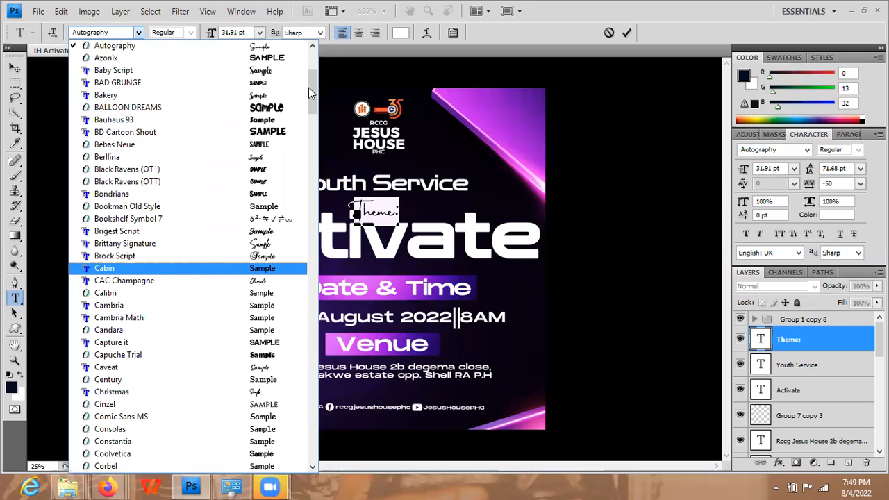
{"action": "scroll", "coordinate": [314, 98], "scroll_direction": "down", "scroll_amount": 6}
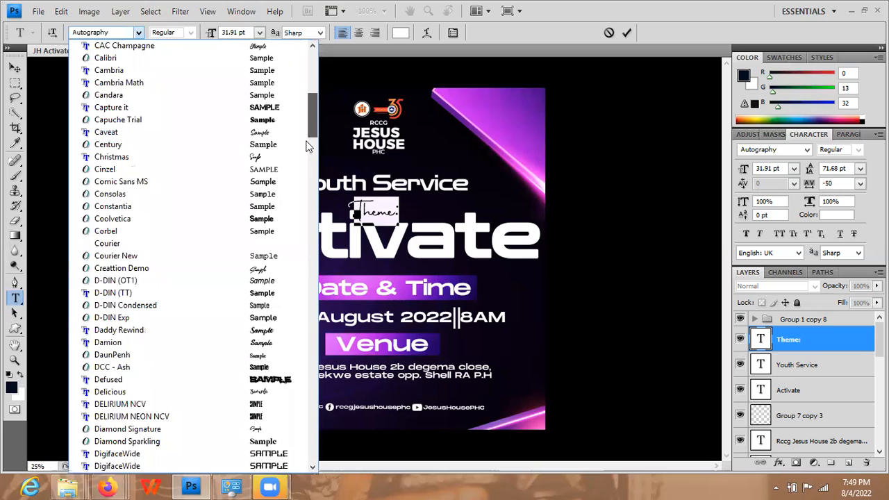
{"action": "scroll", "coordinate": [309, 157], "scroll_direction": "down", "scroll_amount": 9}
{"action": "scroll", "coordinate": [309, 180], "scroll_direction": "down", "scroll_amount": 9}
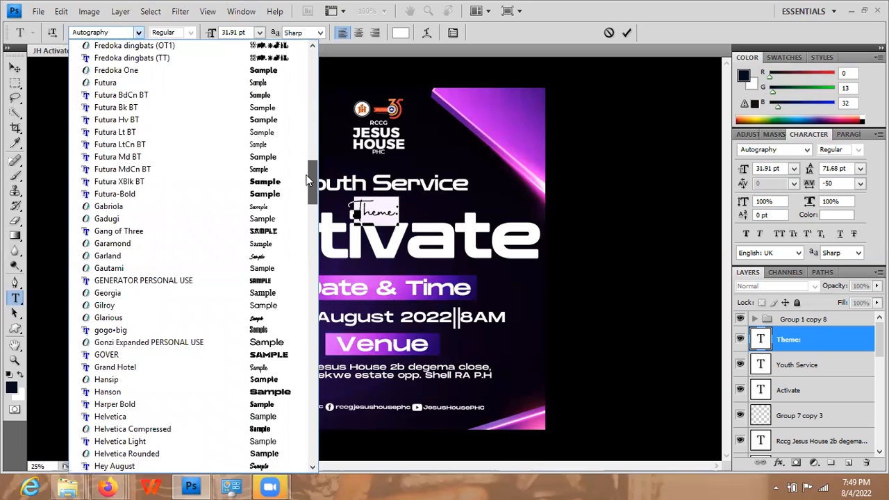
{"action": "scroll", "coordinate": [310, 209], "scroll_direction": "down", "scroll_amount": 13}
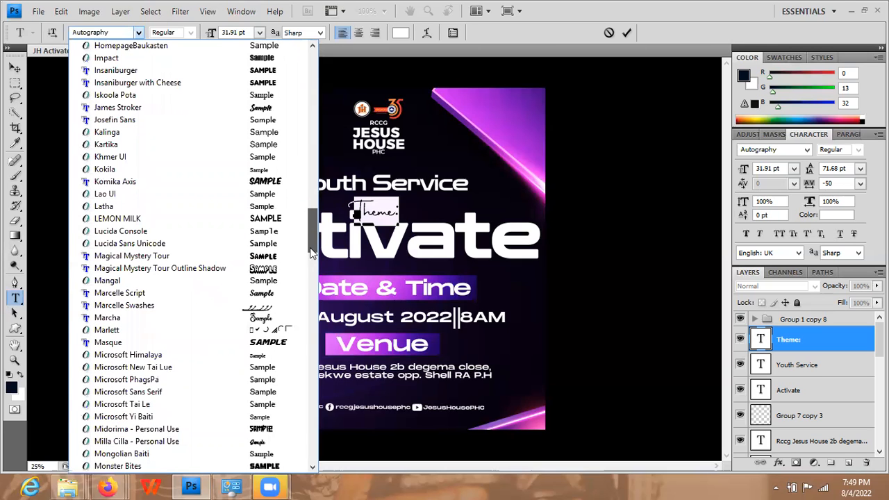
{"action": "scroll", "coordinate": [309, 247], "scroll_direction": "down", "scroll_amount": 7}
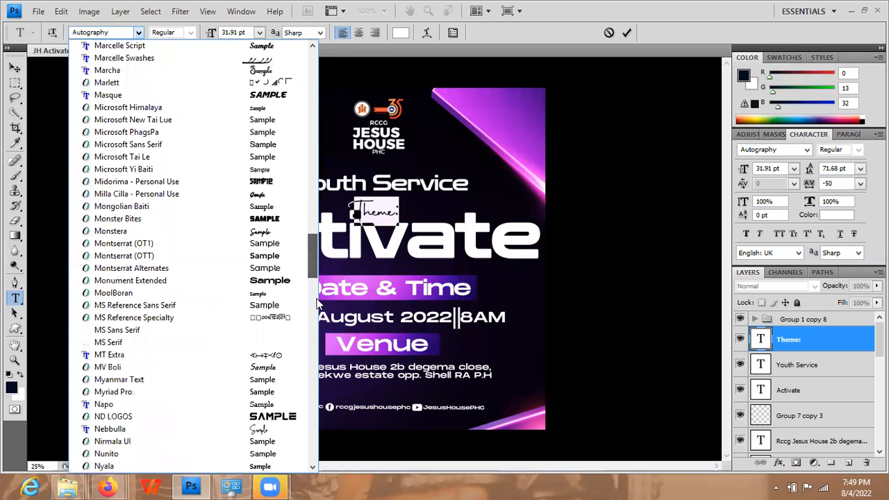
{"action": "scroll", "coordinate": [316, 301], "scroll_direction": "down", "scroll_amount": 13}
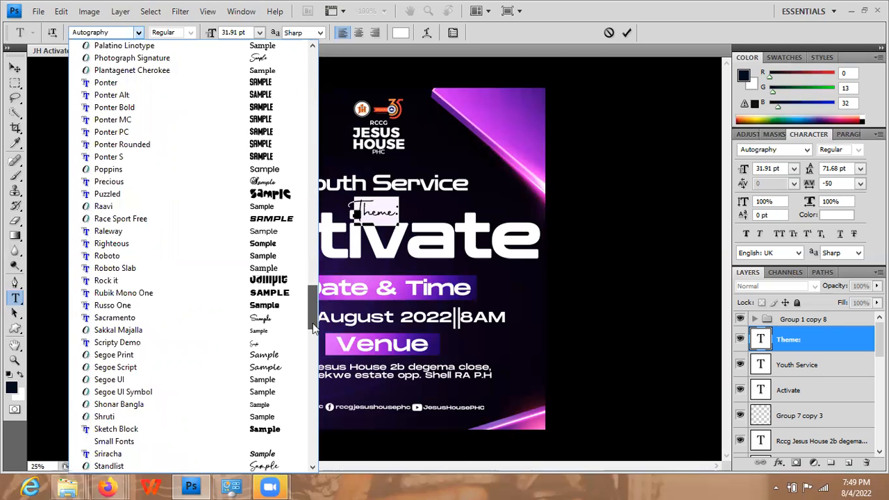
{"action": "scroll", "coordinate": [313, 329], "scroll_direction": "down", "scroll_amount": 8}
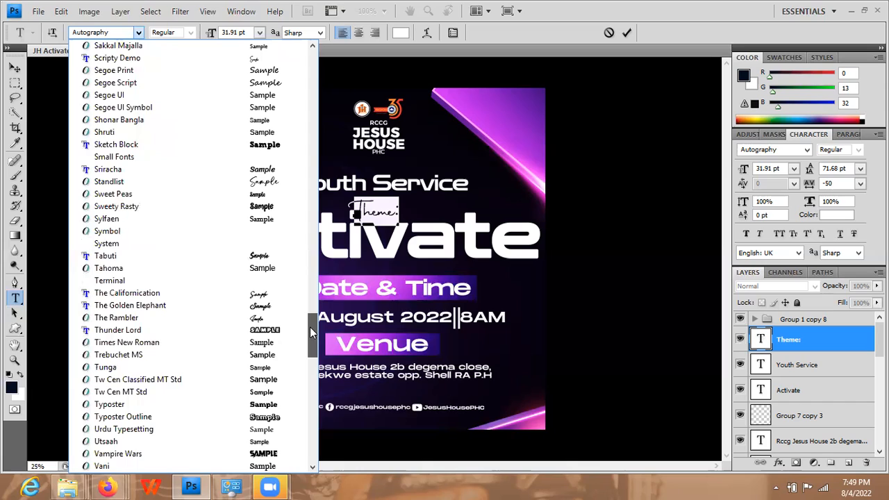
{"action": "left_click", "coordinate": [244, 298]}
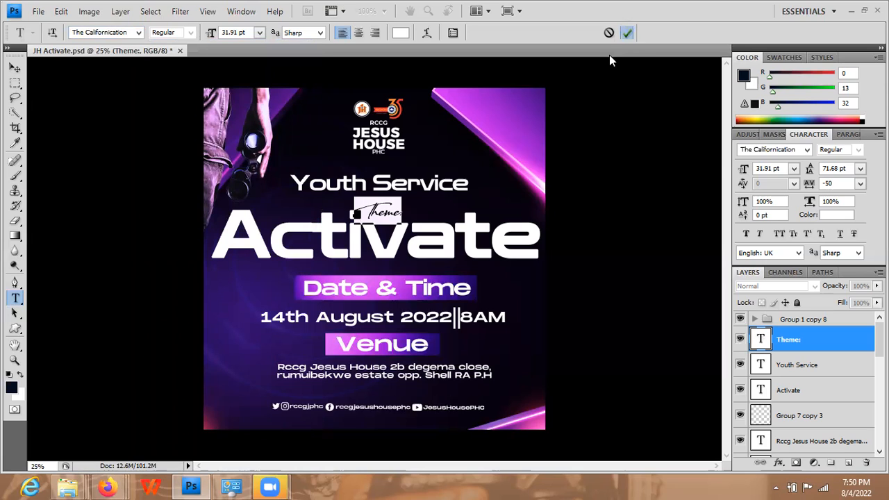
{"action": "key", "text": "ctrl+Return"}
{"action": "key", "text": "v"}
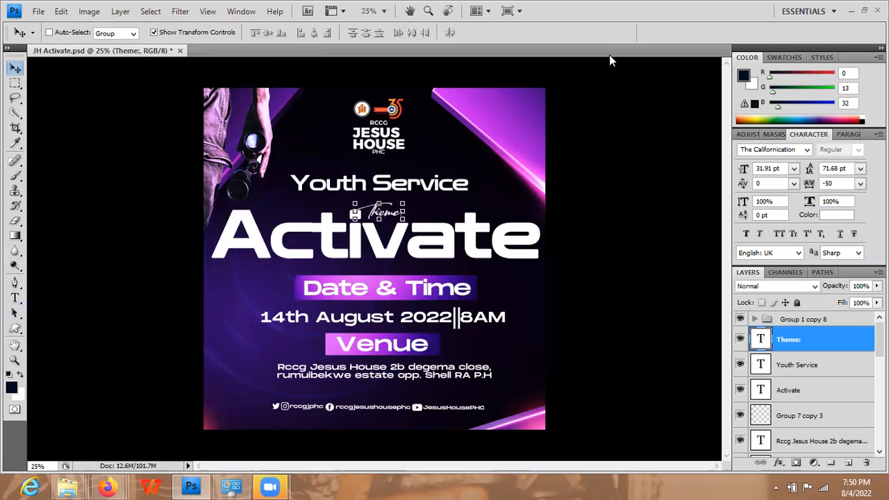
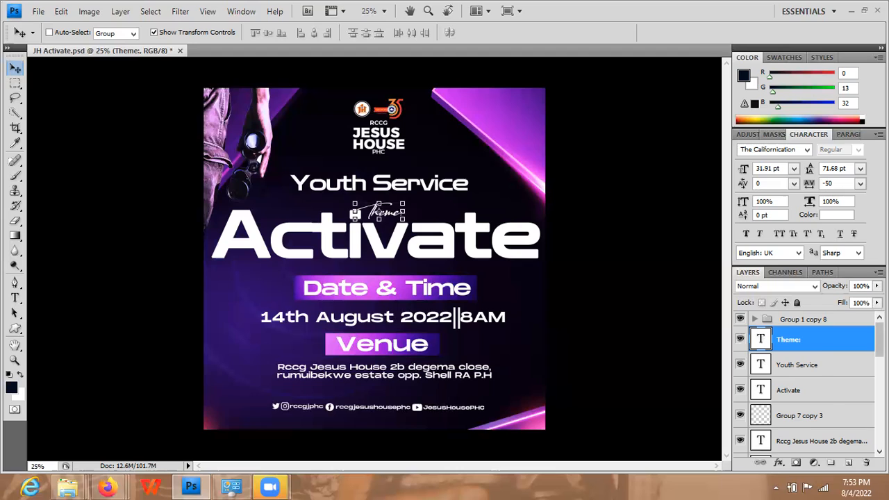
- Duplicate the Layer 1 background, place the copy directly above the Date & Time text layer and clip it to that text
{"action": "scroll", "coordinate": [806, 384], "scroll_direction": "down", "scroll_amount": 5}
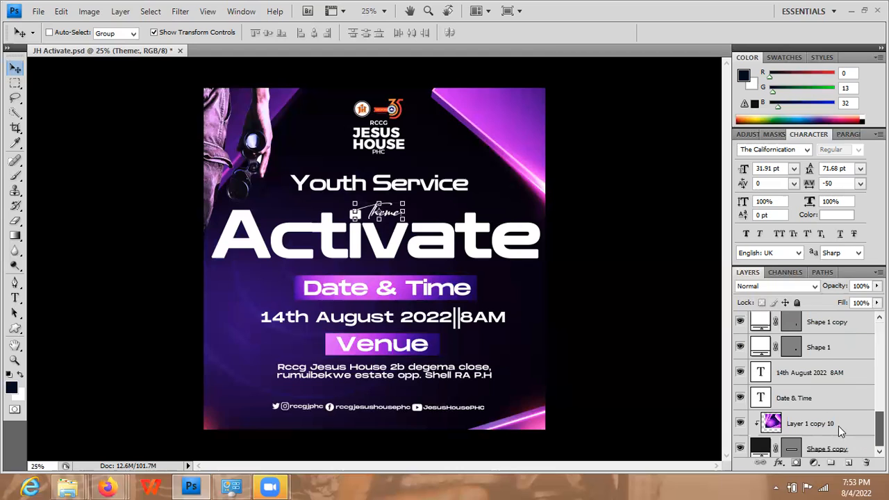
{"action": "left_click_drag", "start_coordinate": [839, 426], "coordinate": [825, 259]}
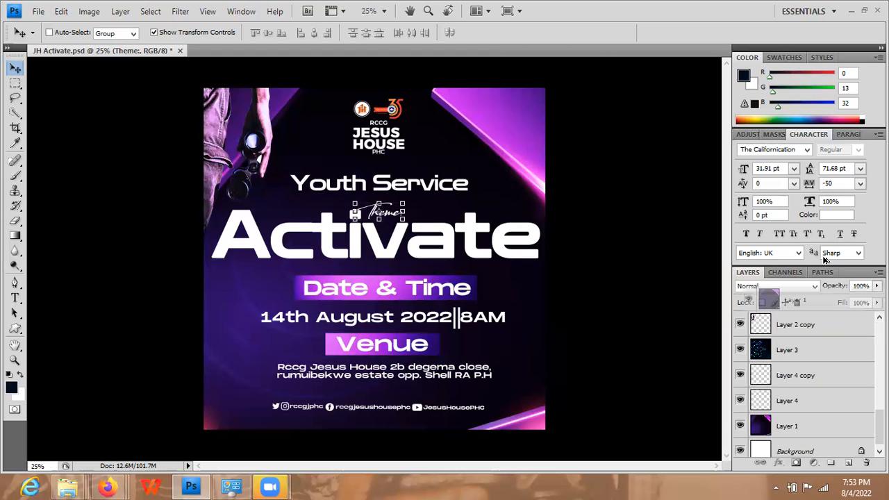
{"action": "scroll", "coordinate": [799, 388], "scroll_direction": "up", "scroll_amount": 3}
{"action": "left_click", "coordinate": [799, 393]}
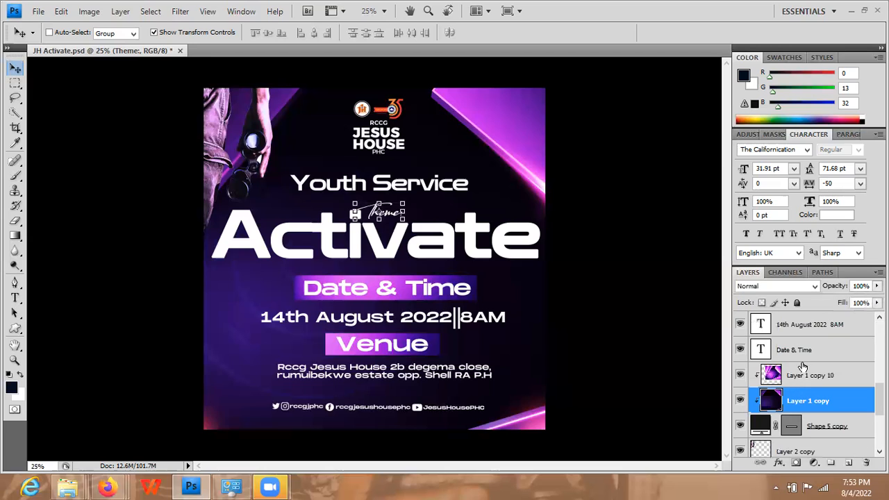
{"action": "left_click_drag", "start_coordinate": [801, 356], "coordinate": [799, 349]}
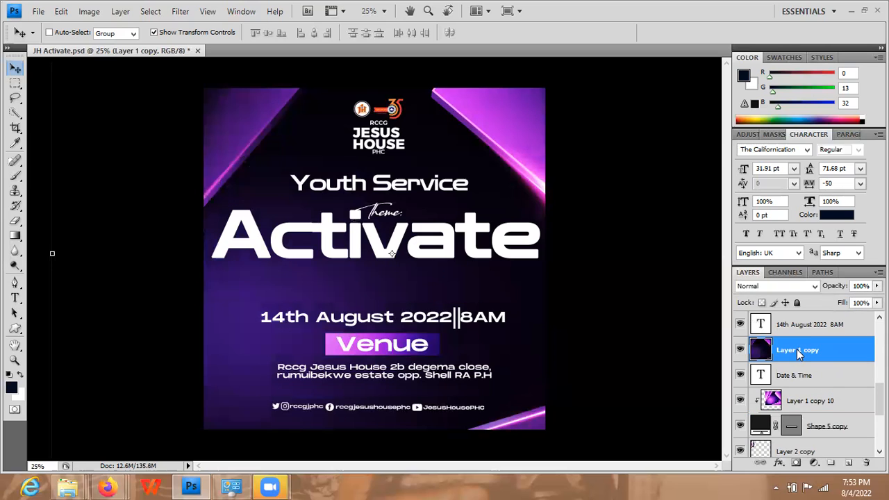
{"action": "right_click", "coordinate": [797, 349]}
{"action": "left_click", "coordinate": [802, 193]}
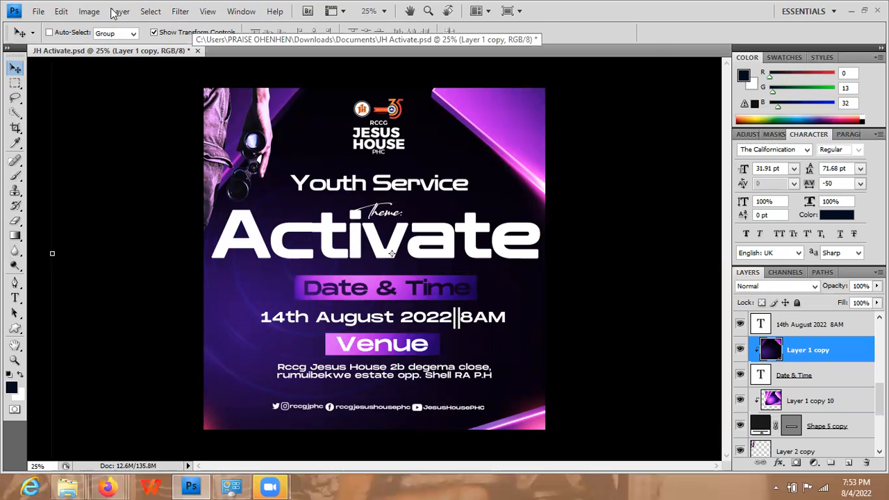
- Try Brightness/Contrast on the background copy clipped to the Date & Time text, with brightness 137, contrast 100, and brightness -132
{"action": "left_click", "coordinate": [89, 12]}
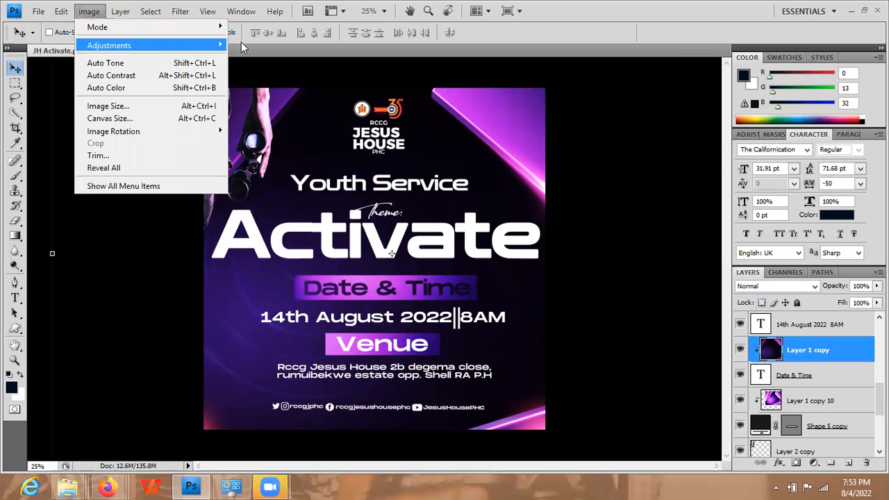
{"action": "left_click", "coordinate": [635, 119]}
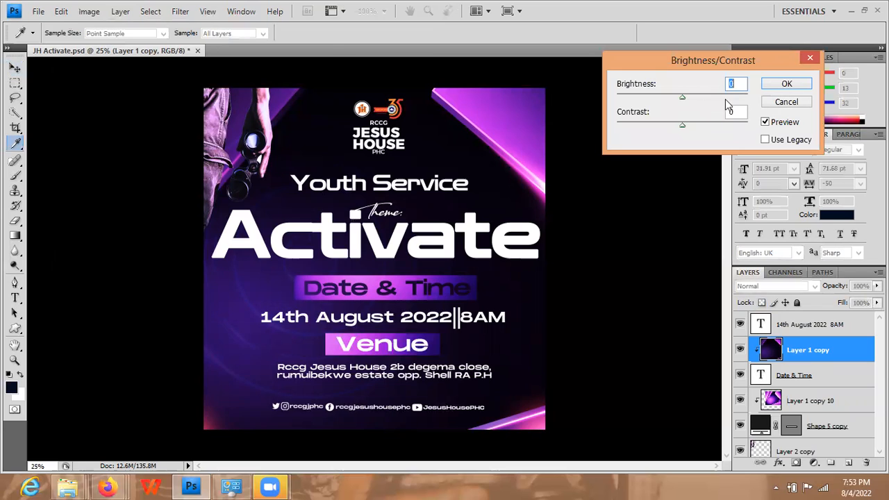
{"action": "left_click", "coordinate": [727, 98]}
{"action": "left_click", "coordinate": [741, 98]}
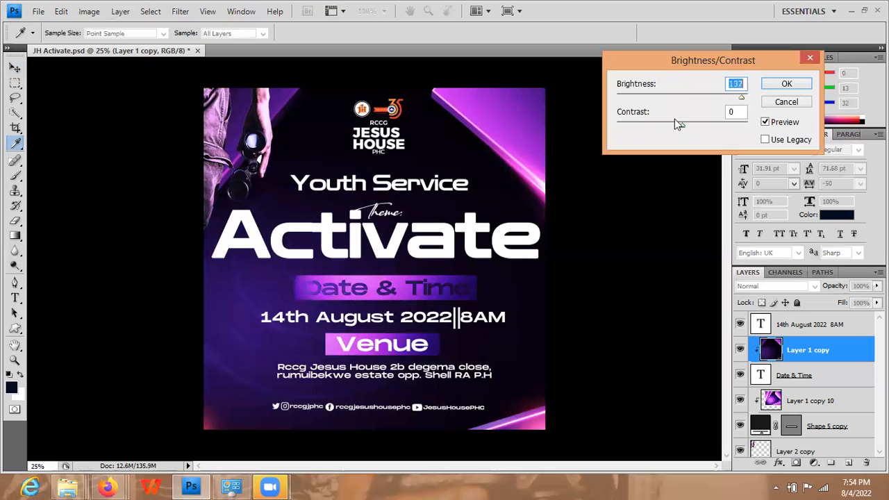
{"action": "left_click", "coordinate": [740, 125]}
{"action": "left_click", "coordinate": [754, 122]}
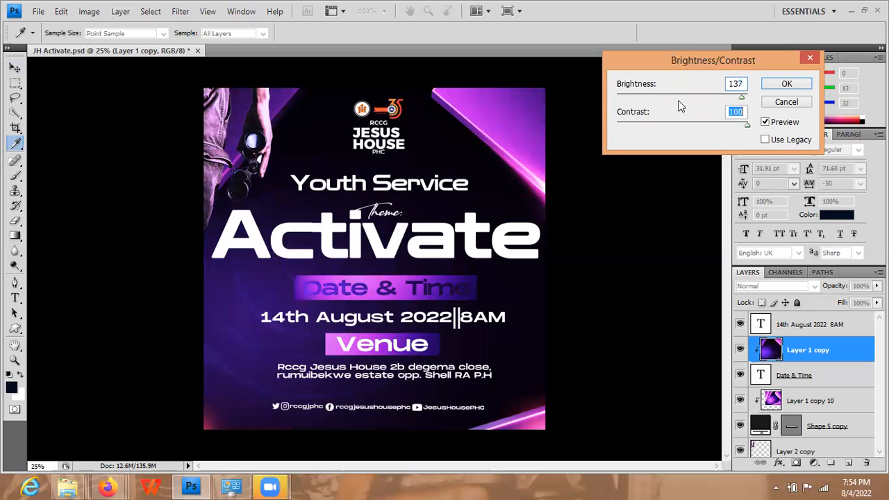
{"action": "left_click", "coordinate": [625, 98]}
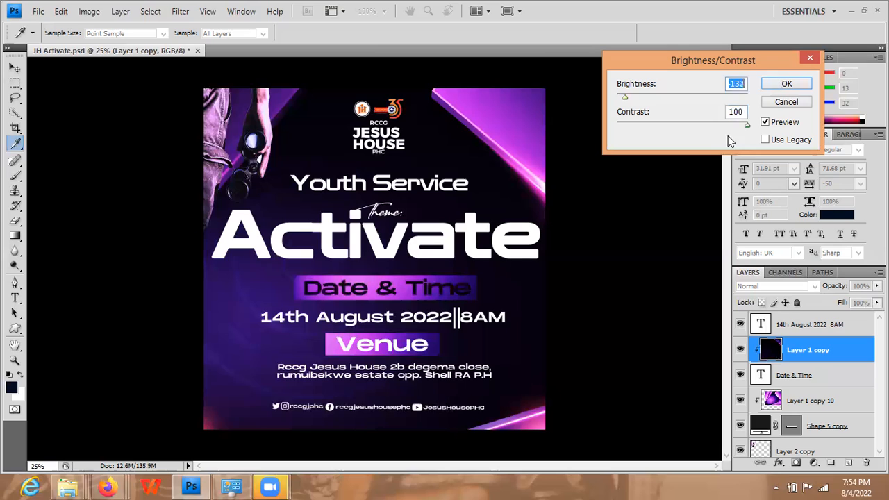
{"action": "left_click", "coordinate": [787, 102]}
- Delete the Layer 1 copy that is clipped to the Date & Time text
{"action": "key", "text": "v"}
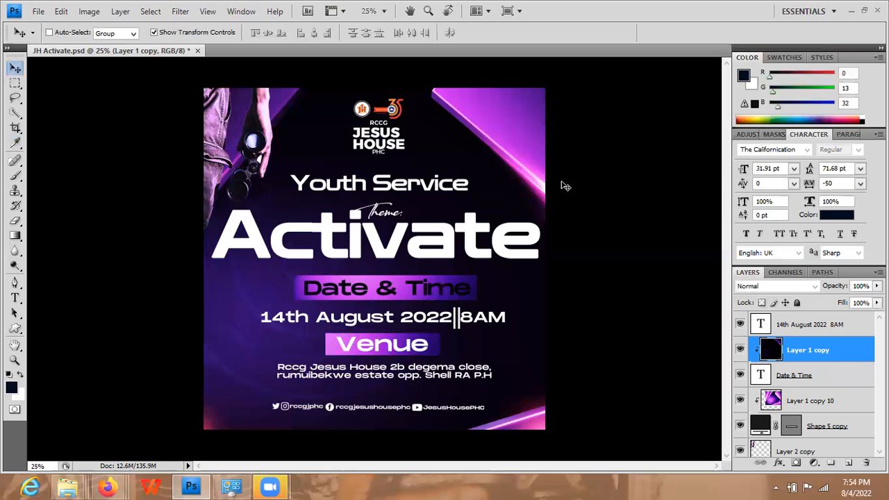
{"action": "key", "text": "Delete"}
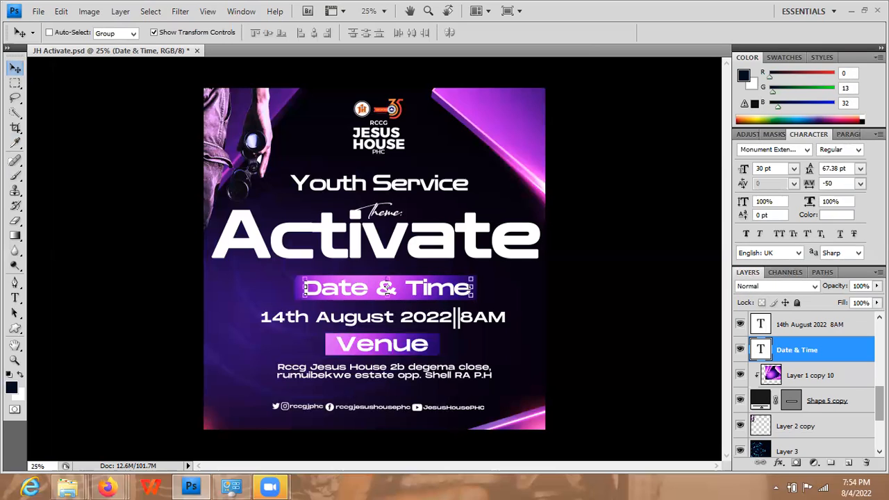
- Review the flyer's layer stack from the logo group down to the background layers, including the contents of Group 1 copy 8
{"action": "scroll", "coordinate": [806, 386], "scroll_direction": "up", "scroll_amount": 3}
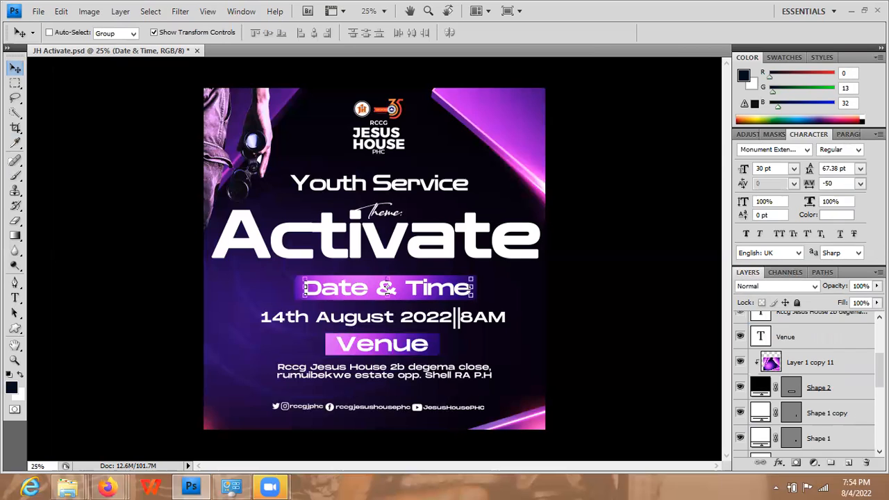
{"action": "scroll", "coordinate": [806, 386], "scroll_direction": "up", "scroll_amount": 3}
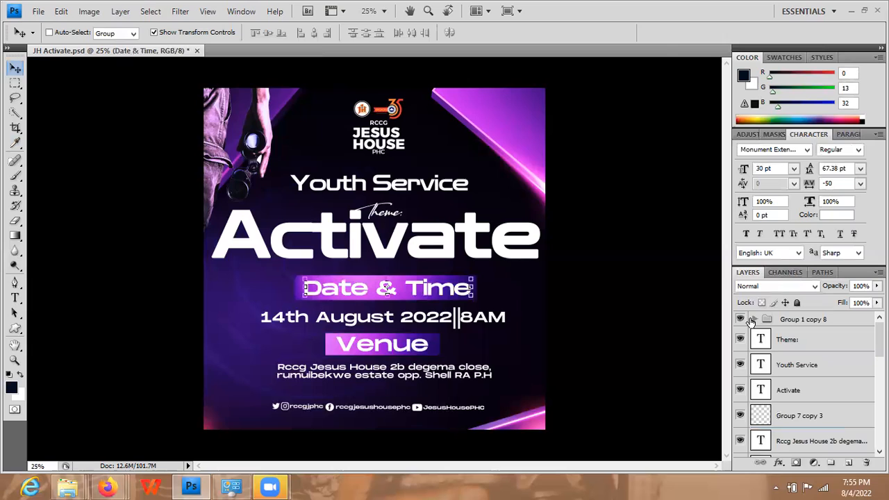
{"action": "left_click", "coordinate": [753, 319]}
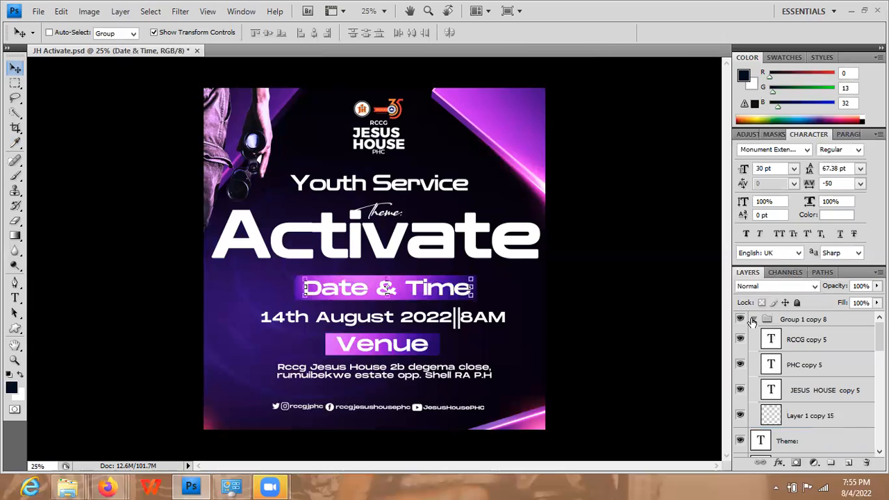
{"action": "left_click", "coordinate": [753, 320]}
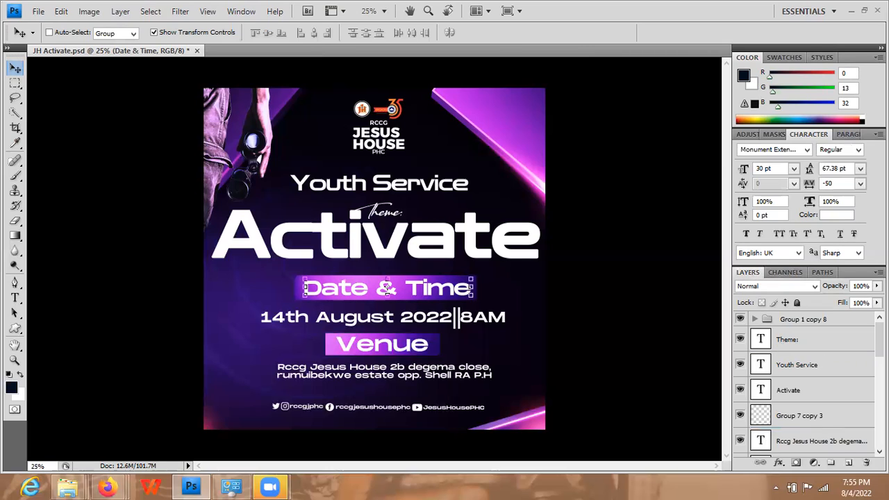
{"action": "scroll", "coordinate": [880, 341], "scroll_direction": "down", "scroll_amount": 1}
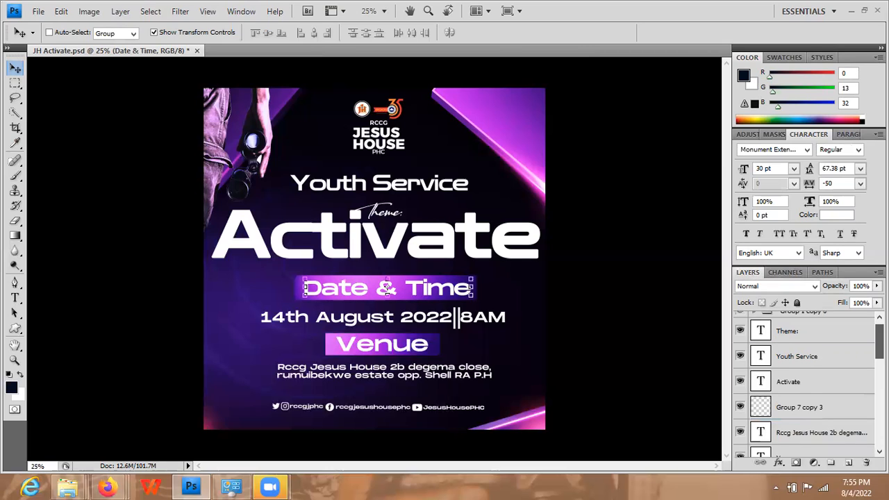
{"action": "scroll", "coordinate": [806, 386], "scroll_direction": "down", "scroll_amount": 2}
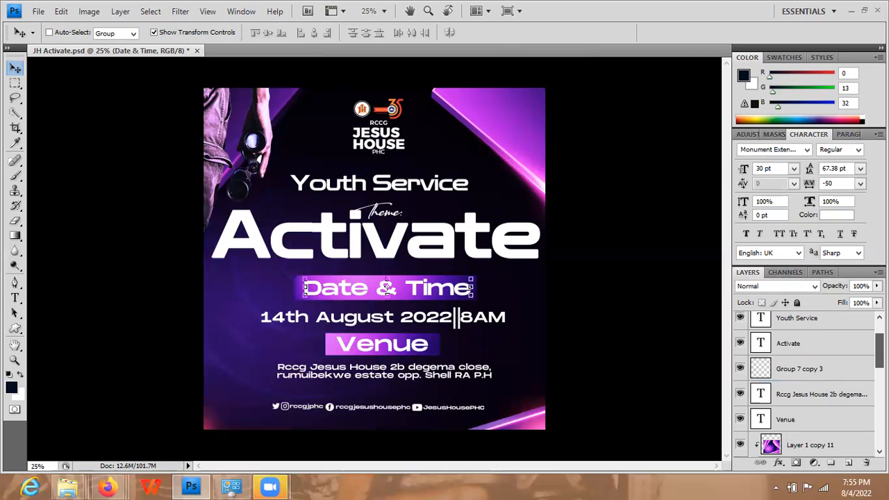
{"action": "scroll", "coordinate": [806, 385], "scroll_direction": "down", "scroll_amount": 1}
{"action": "scroll", "coordinate": [806, 386], "scroll_direction": "down", "scroll_amount": 1}
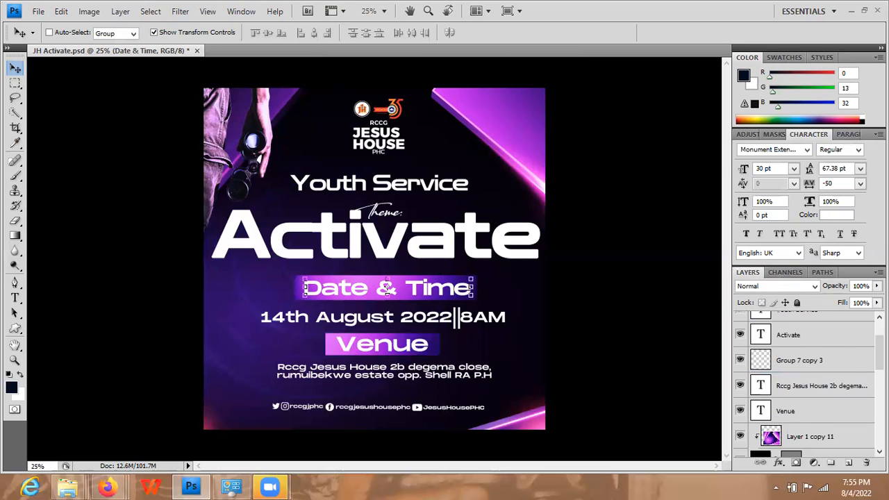
{"action": "scroll", "coordinate": [806, 386], "scroll_direction": "up", "scroll_amount": 3}
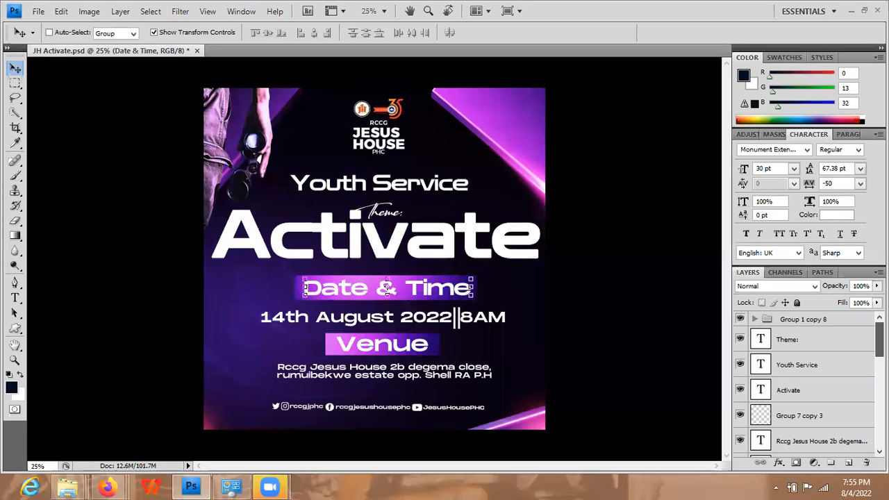
{"action": "scroll", "coordinate": [806, 386], "scroll_direction": "down", "scroll_amount": 5}
{"action": "scroll", "coordinate": [806, 385], "scroll_direction": "down", "scroll_amount": 2}
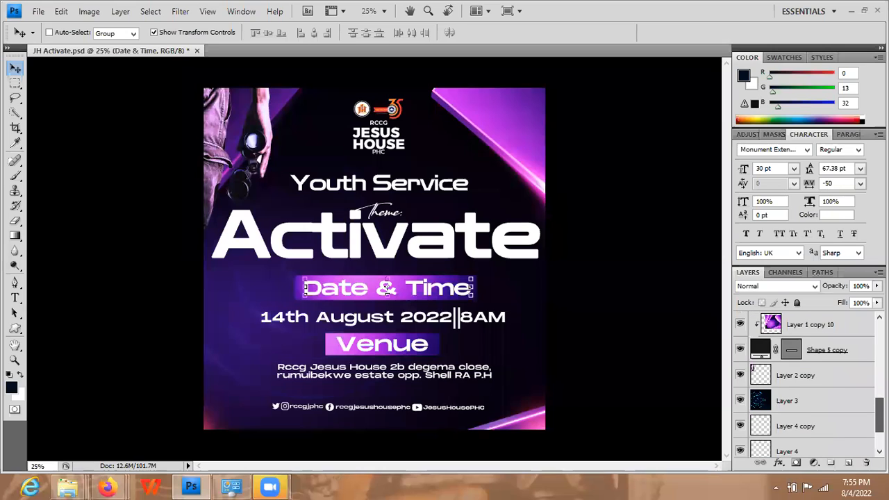
{"action": "scroll", "coordinate": [806, 386], "scroll_direction": "up", "scroll_amount": 5}
{"action": "scroll", "coordinate": [806, 385], "scroll_direction": "up", "scroll_amount": 5}
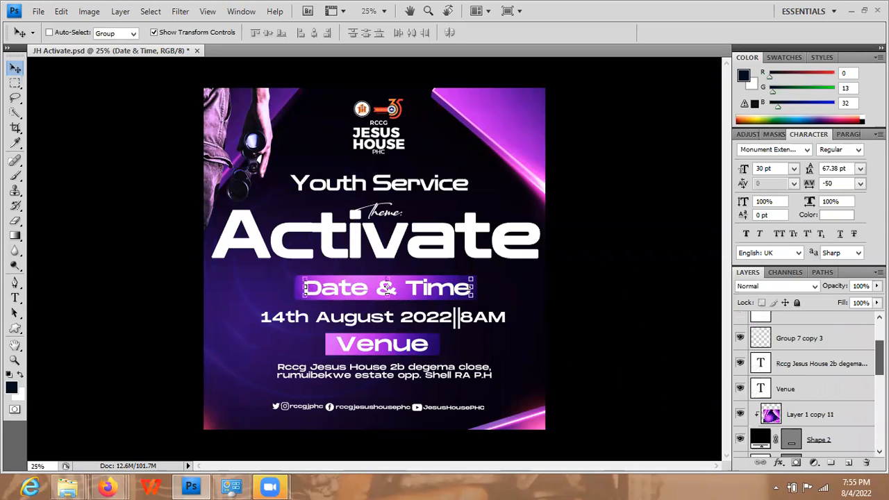
{"action": "scroll", "coordinate": [806, 385], "scroll_direction": "up", "scroll_amount": 3}
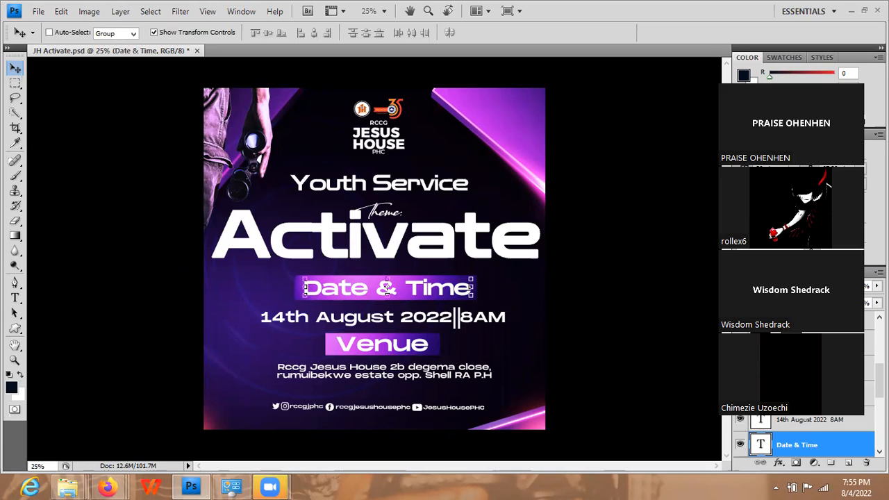
{"action": "left_click_drag", "start_coordinate": [879, 381], "coordinate": [879, 340]}
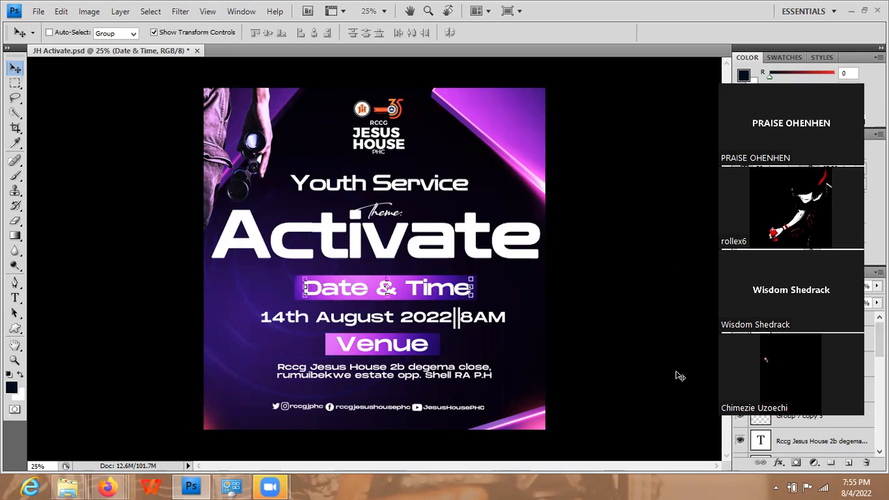
- Select the venue address text layer and look through the custom shape library and the Eyedropper tool's variants
{"action": "left_click", "coordinate": [794, 442]}
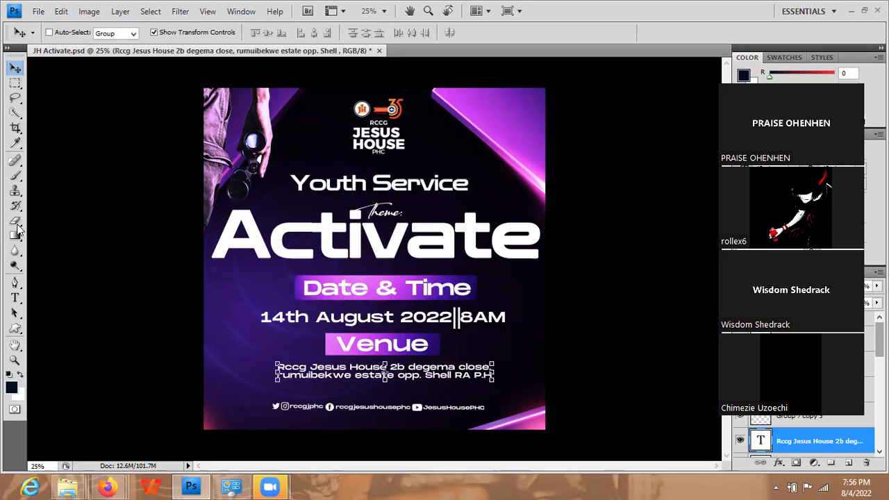
{"action": "left_click", "coordinate": [15, 329]}
{"action": "left_click", "coordinate": [16, 359]}
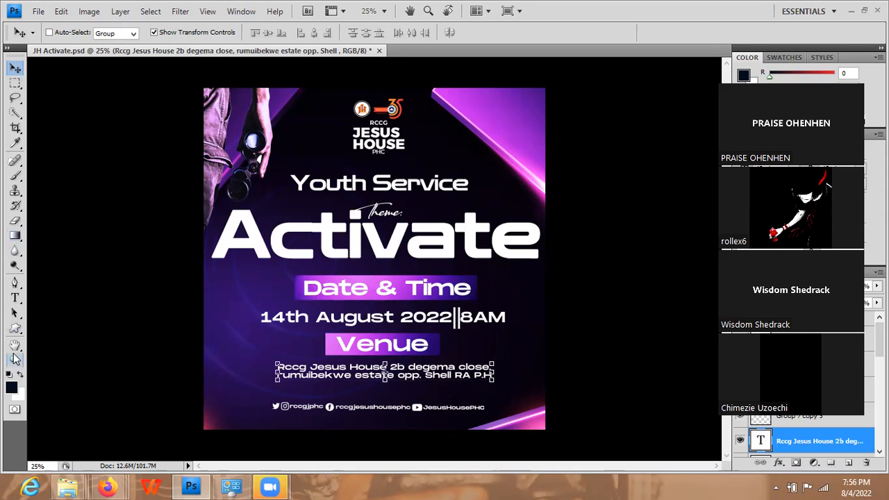
{"action": "left_click_drag", "start_coordinate": [15, 329], "coordinate": [173, 104]}
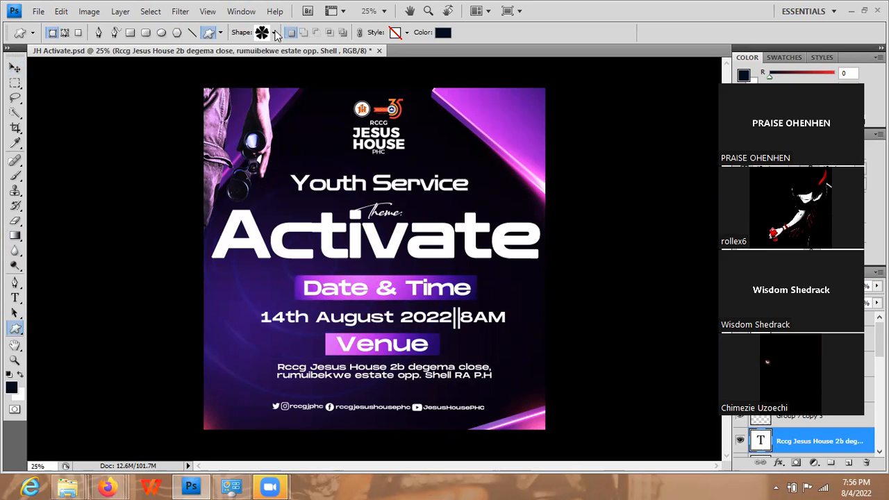
{"action": "left_click", "coordinate": [275, 32]}
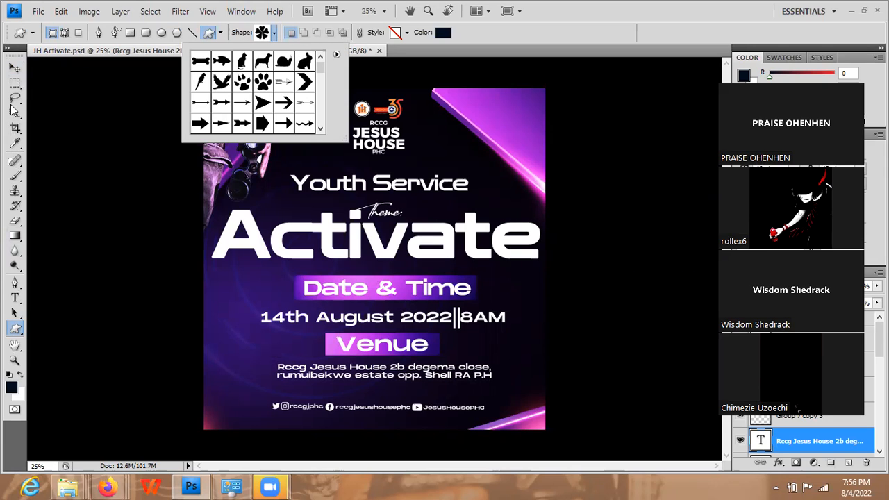
{"action": "left_click", "coordinate": [15, 144]}
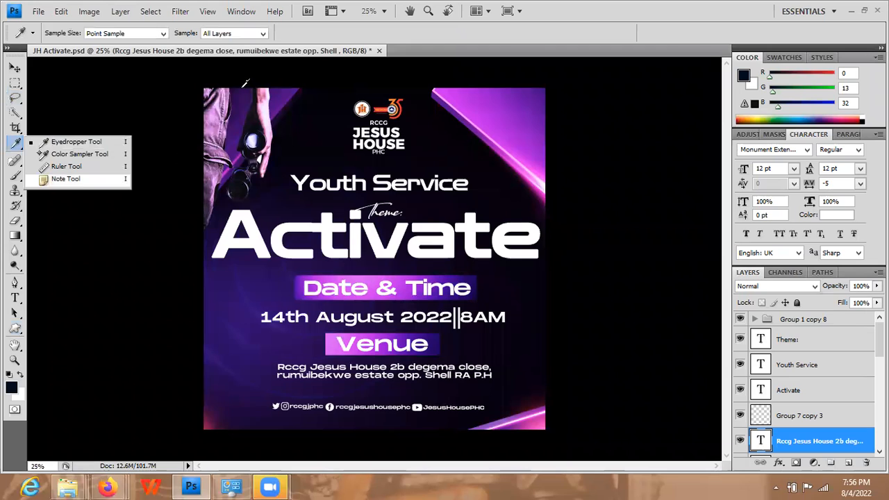
{"action": "left_click", "coordinate": [15, 69]}
{"action": "left_click", "coordinate": [15, 68]}
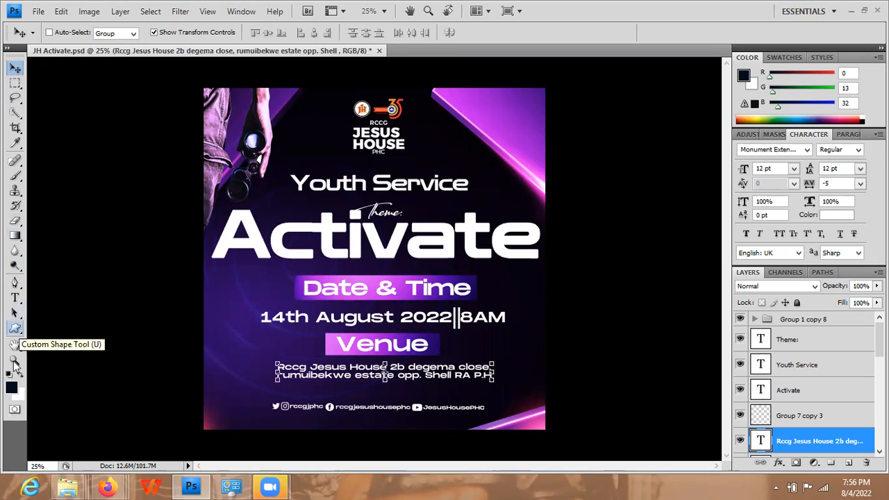
- Look over the shape tool variants, the layer blending modes, and the mask, paragraph and channel options
{"action": "left_click", "coordinate": [17, 331]}
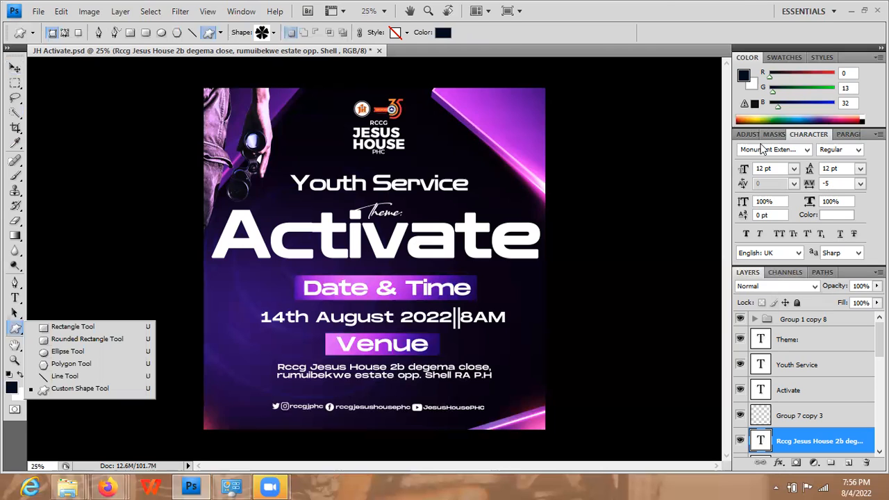
{"action": "left_click", "coordinate": [773, 291]}
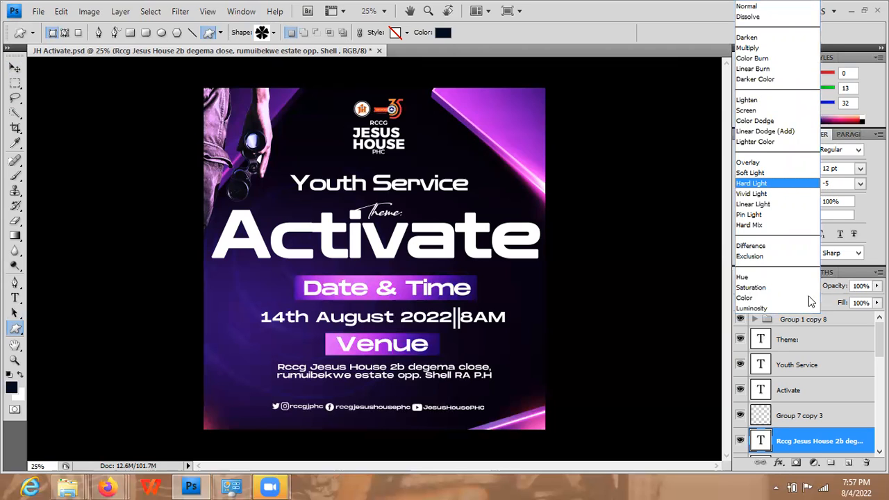
{"action": "key", "text": "Escape"}
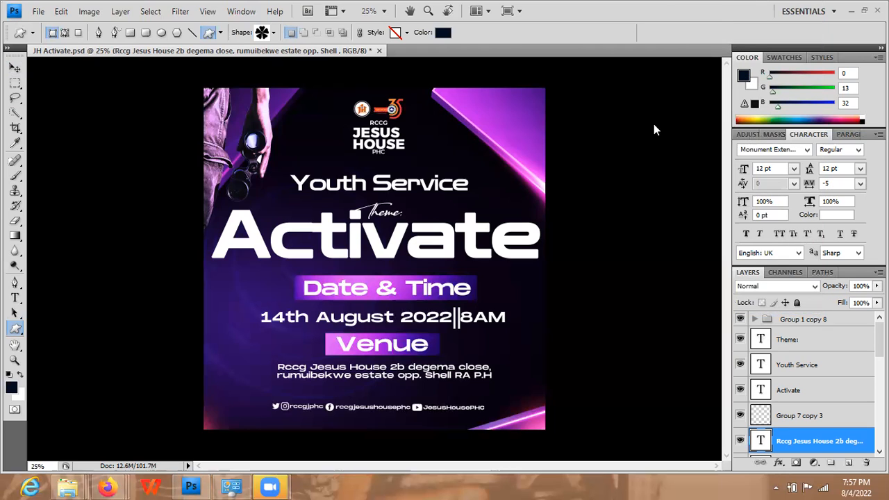
{"action": "left_click", "coordinate": [754, 134]}
{"action": "left_click", "coordinate": [803, 131]}
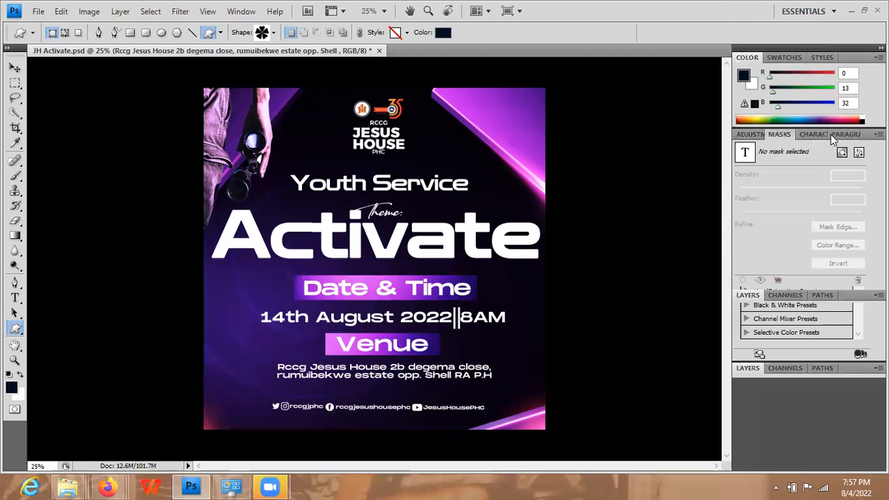
{"action": "left_click", "coordinate": [842, 134]}
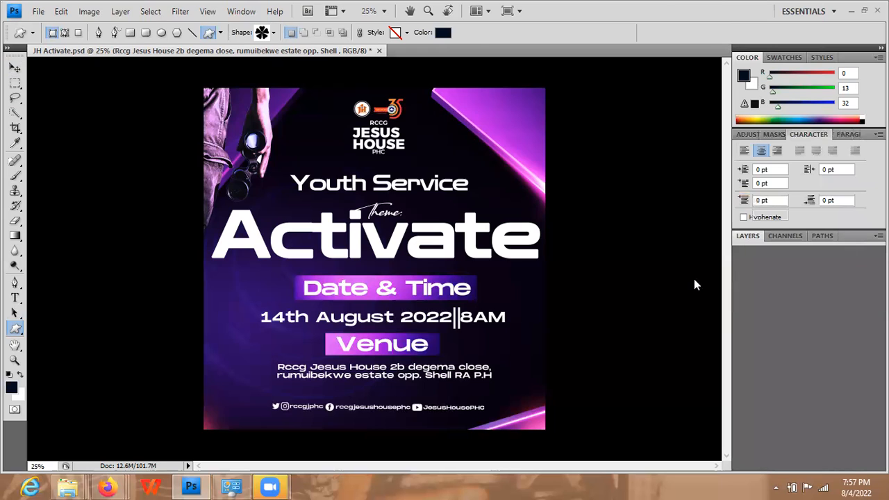
{"action": "key", "text": "ctrl+t"}
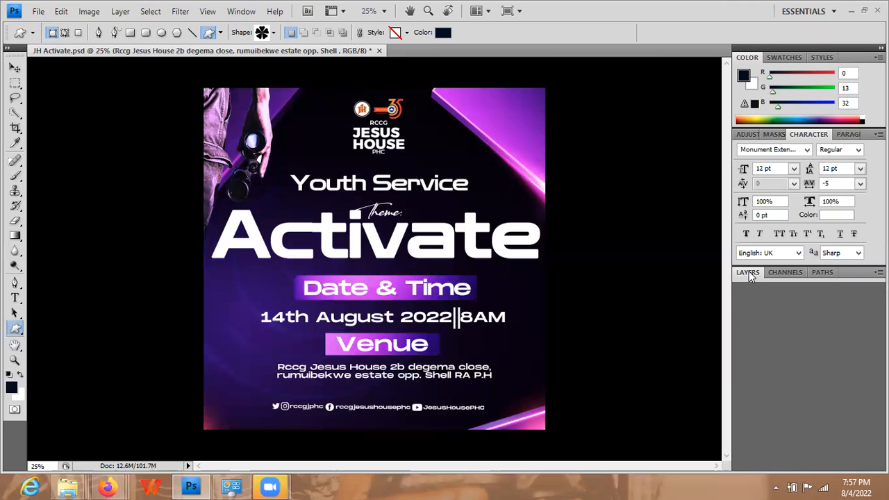
{"action": "left_click", "coordinate": [787, 274]}
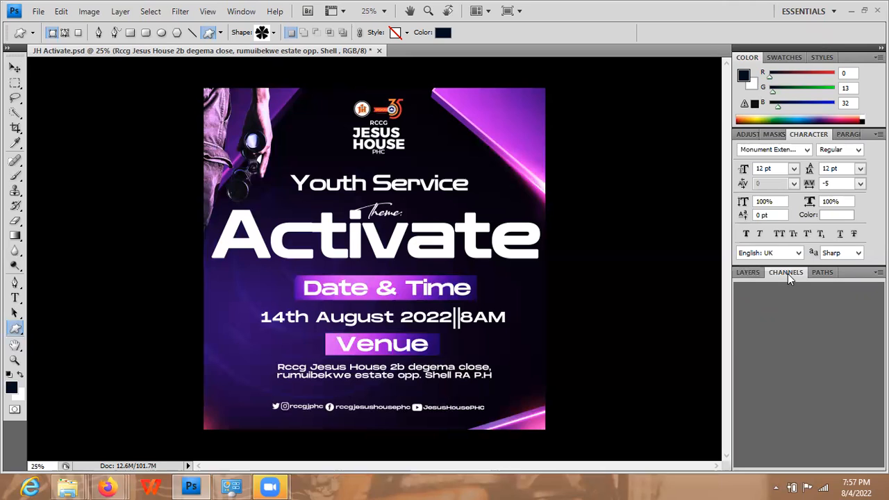
{"action": "left_click", "coordinate": [749, 272]}
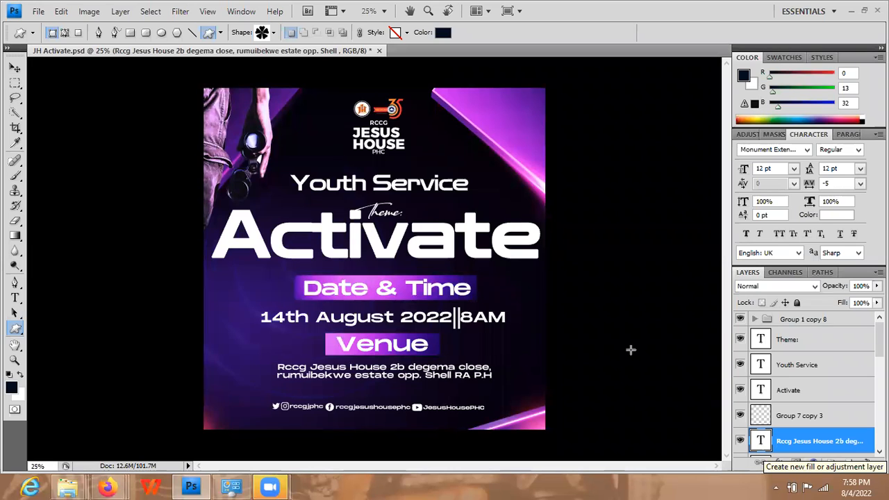
- Switch back to the Move tool with the venue address text layer selected
{"action": "left_click", "coordinate": [15, 67]}
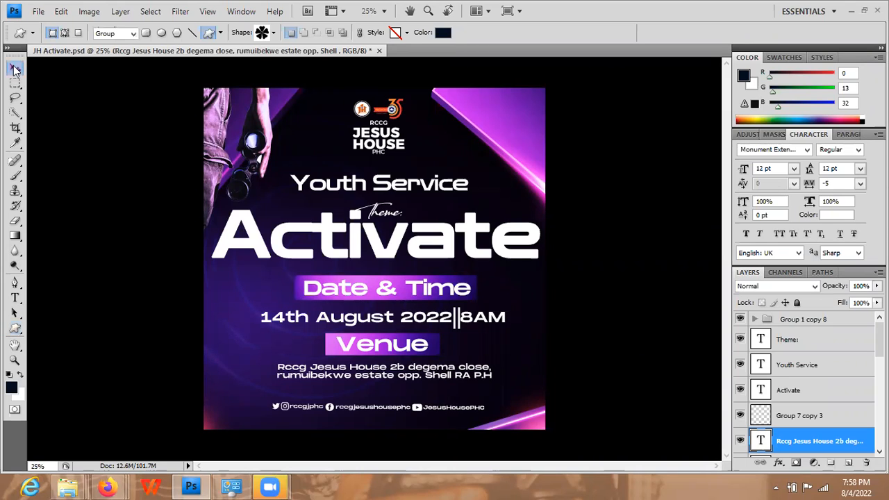
{"action": "left_click", "coordinate": [14, 67]}
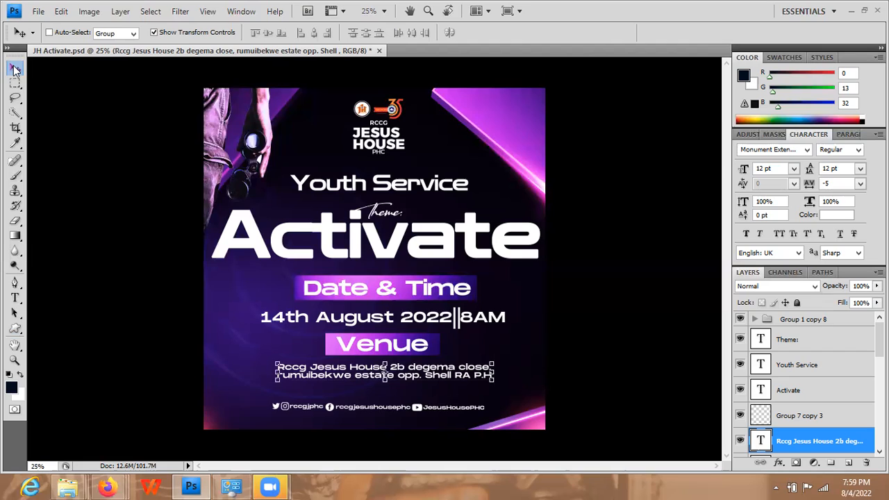
{"action": "key", "text": "alt"}
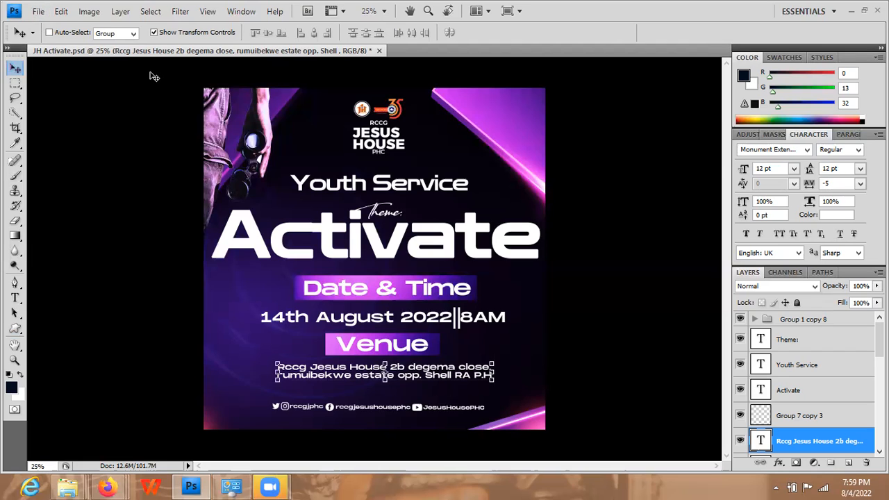